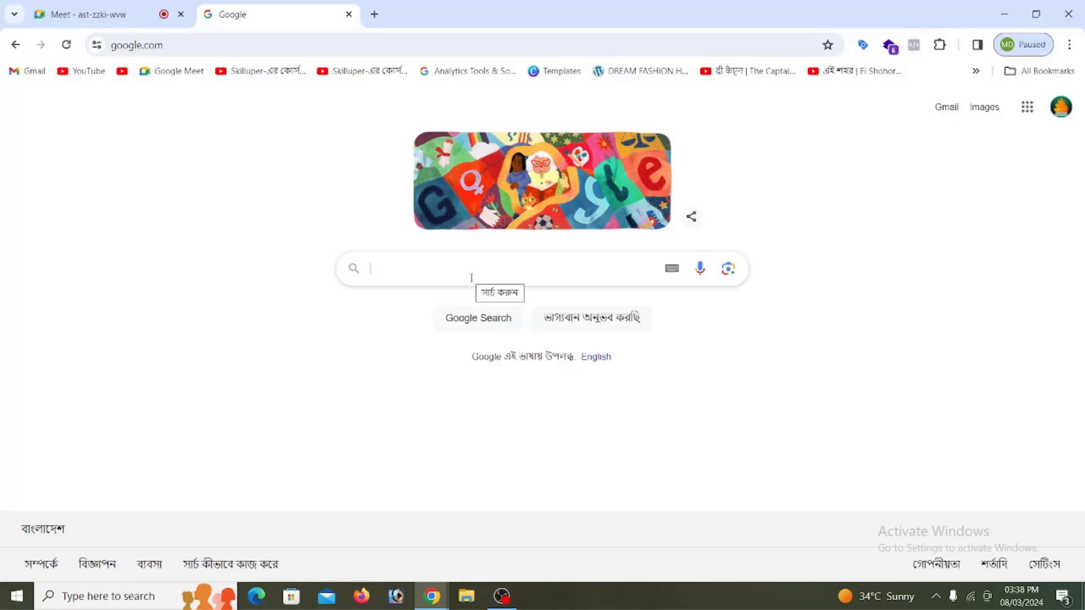
Step: Enter 'panth' in the Google search box to bring up Pantheon suggestions
{"action": "left_click", "coordinate": [444, 282]}
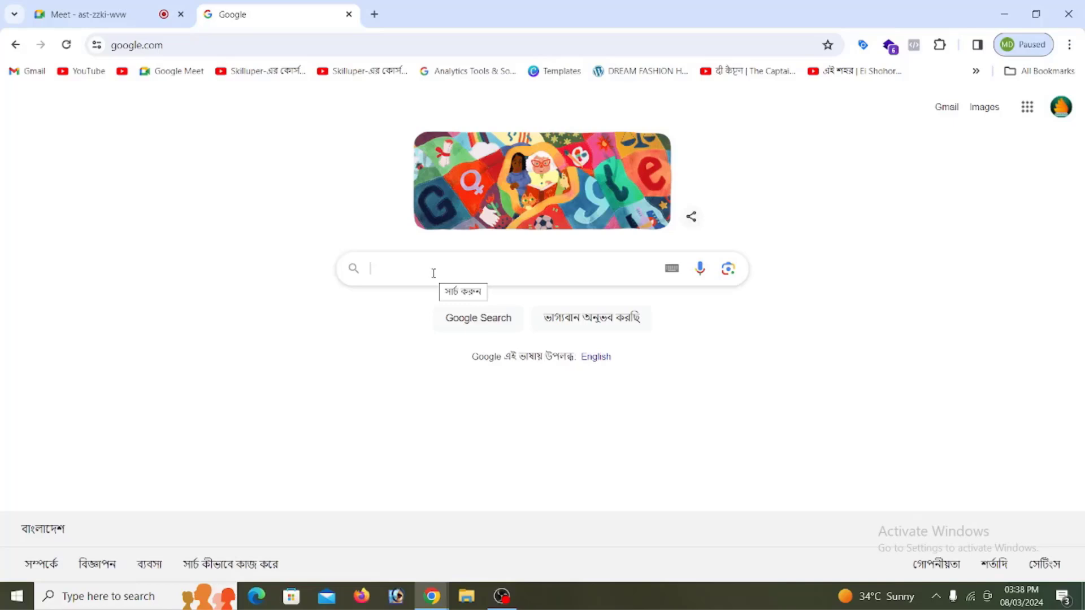
{"action": "left_click", "coordinate": [434, 273]}
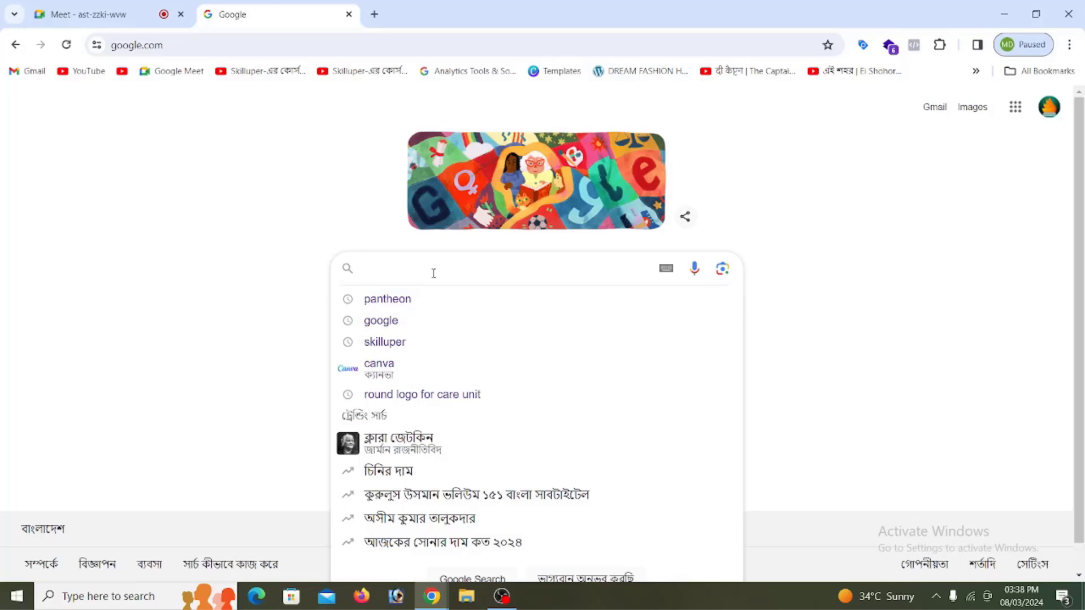
{"action": "left_click", "coordinate": [270, 134]}
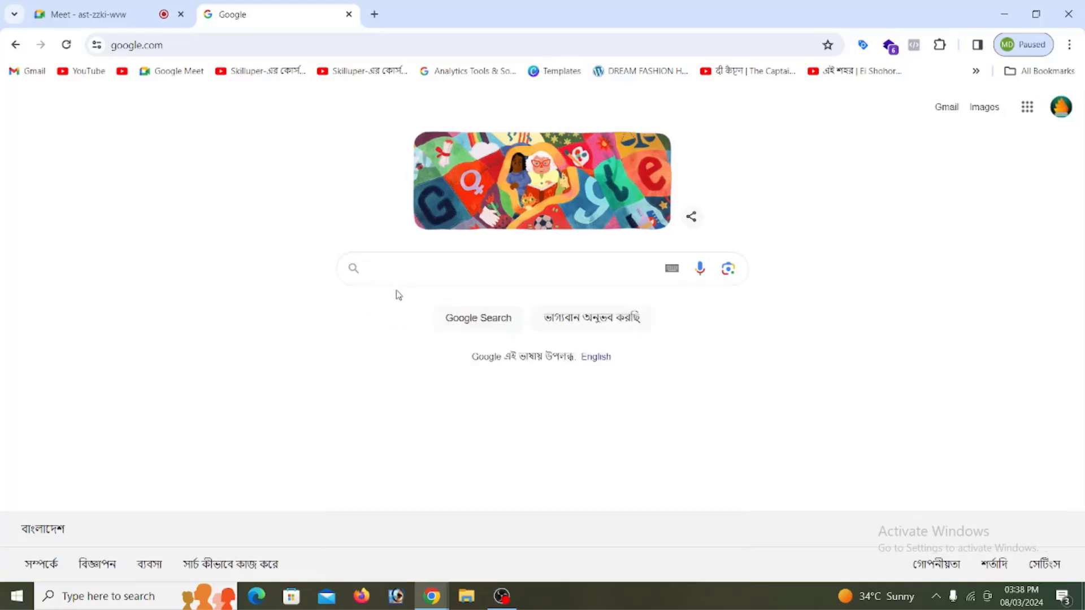
{"action": "left_click", "coordinate": [391, 278]}
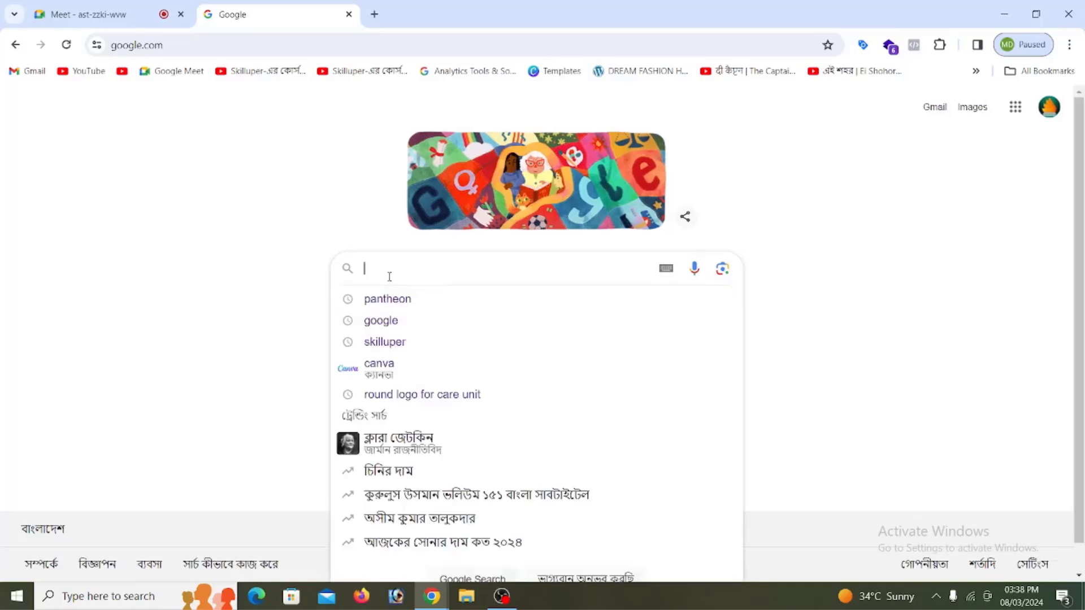
{"action": "type", "text": "panth"}
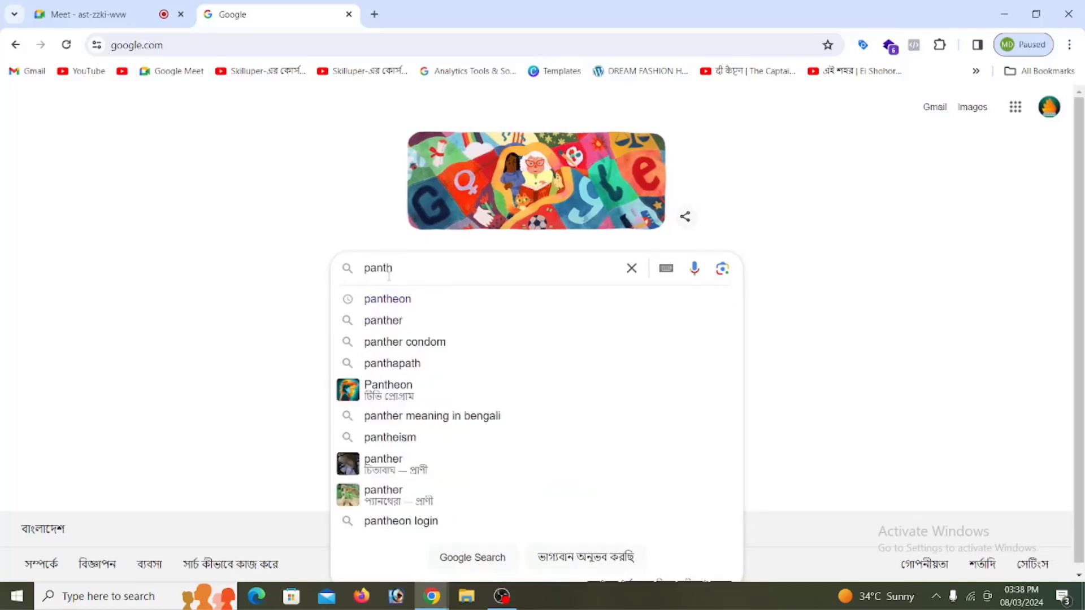
Step: Open pantheon.io from the search results and sign up for a free account with Google
{"action": "left_click", "coordinate": [387, 299]}
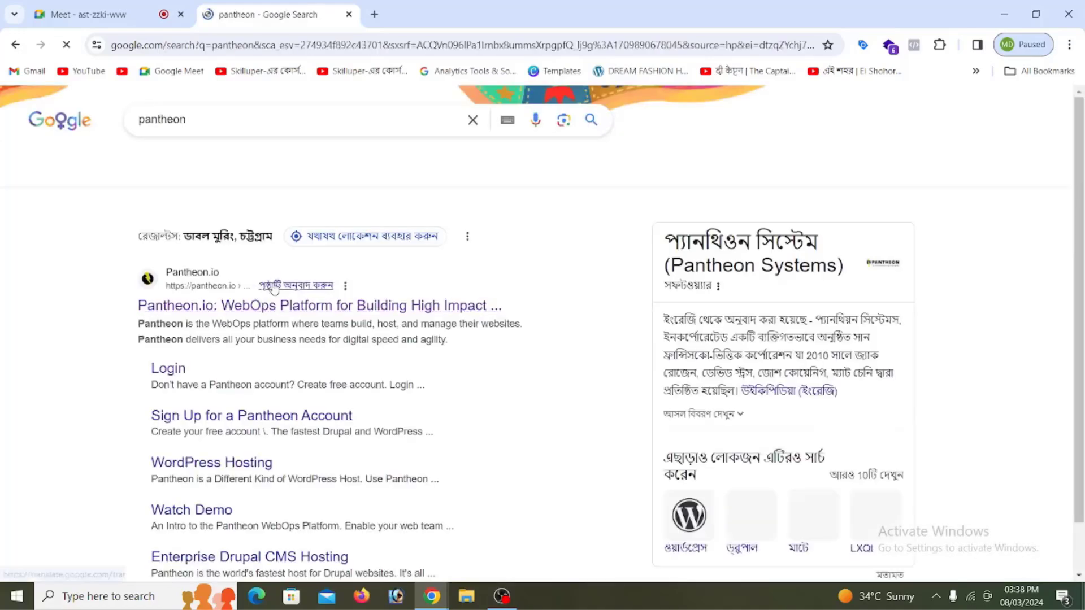
{"action": "left_click", "coordinate": [227, 311]}
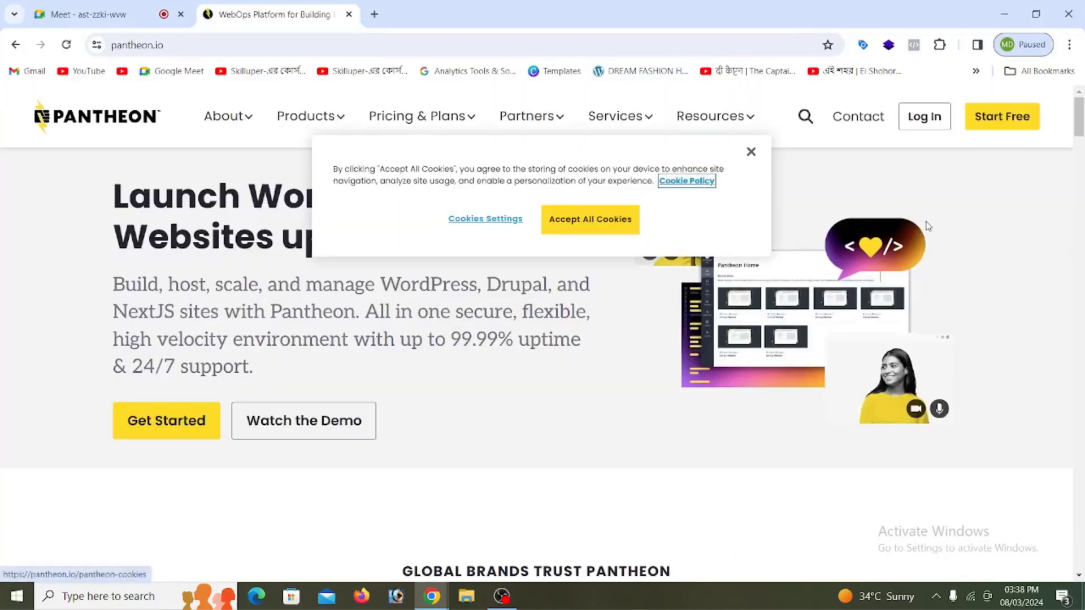
{"action": "left_click", "coordinate": [751, 152]}
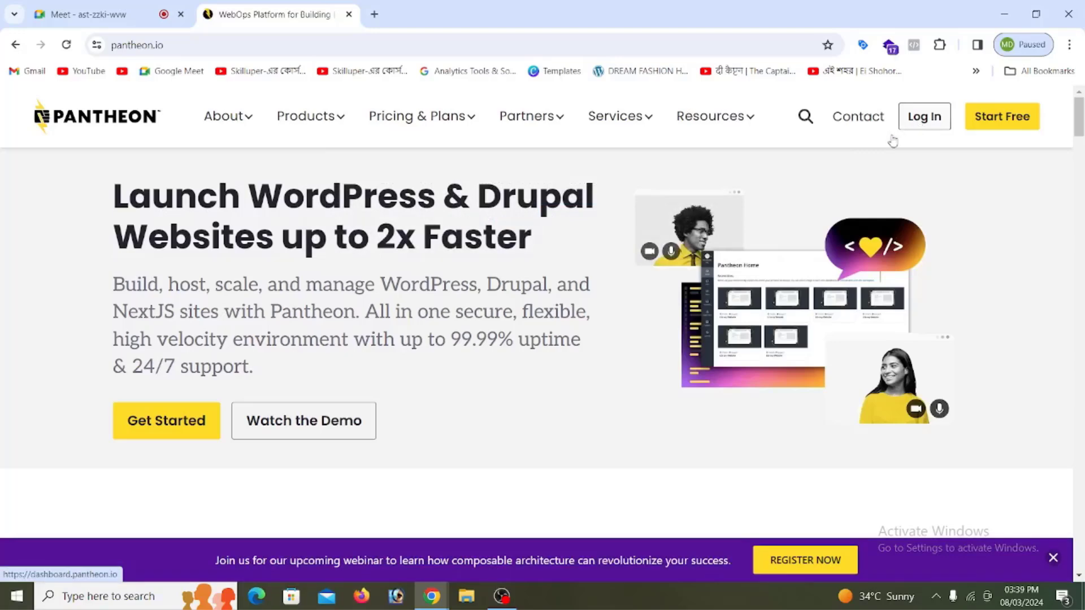
{"action": "left_click", "coordinate": [192, 428]}
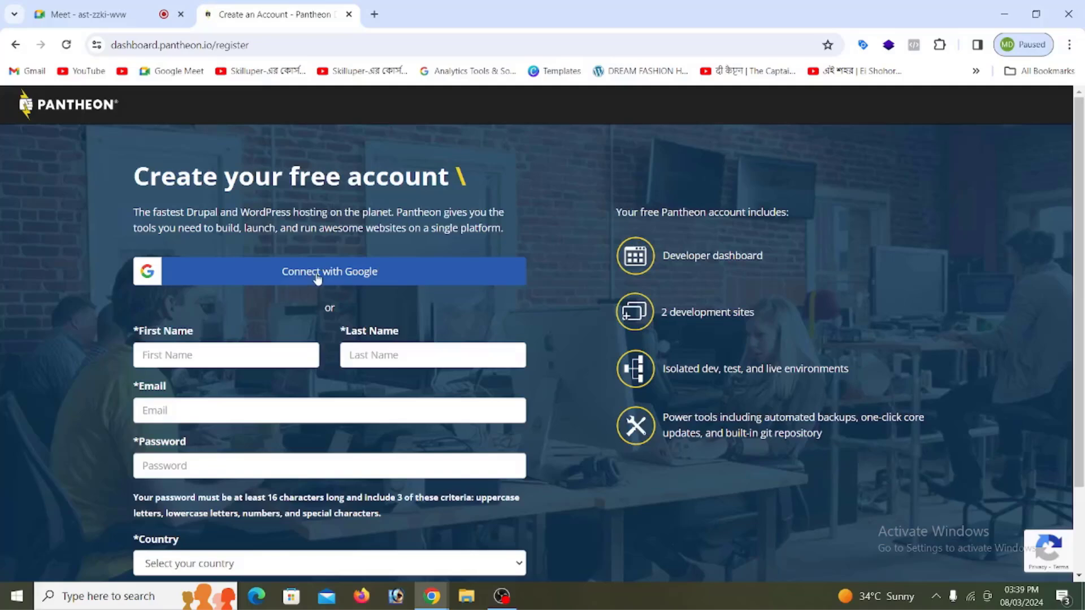
{"action": "left_click", "coordinate": [356, 275]}
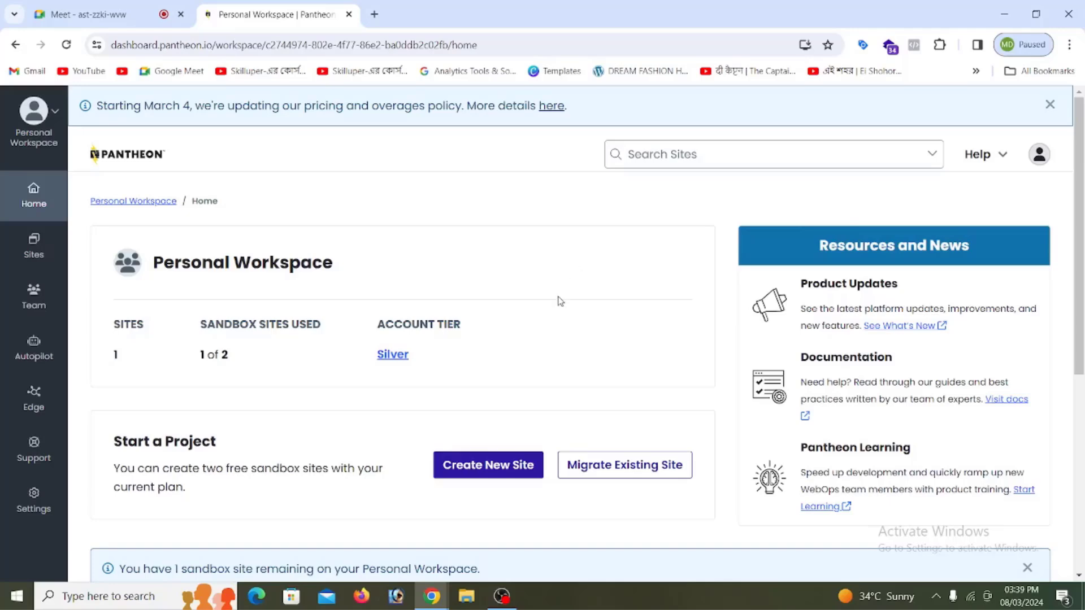
Step: Start a new Pantheon site and choose WordPress as its site type
{"action": "scroll", "coordinate": [533, 332], "scroll_direction": "down", "scroll_amount": 3}
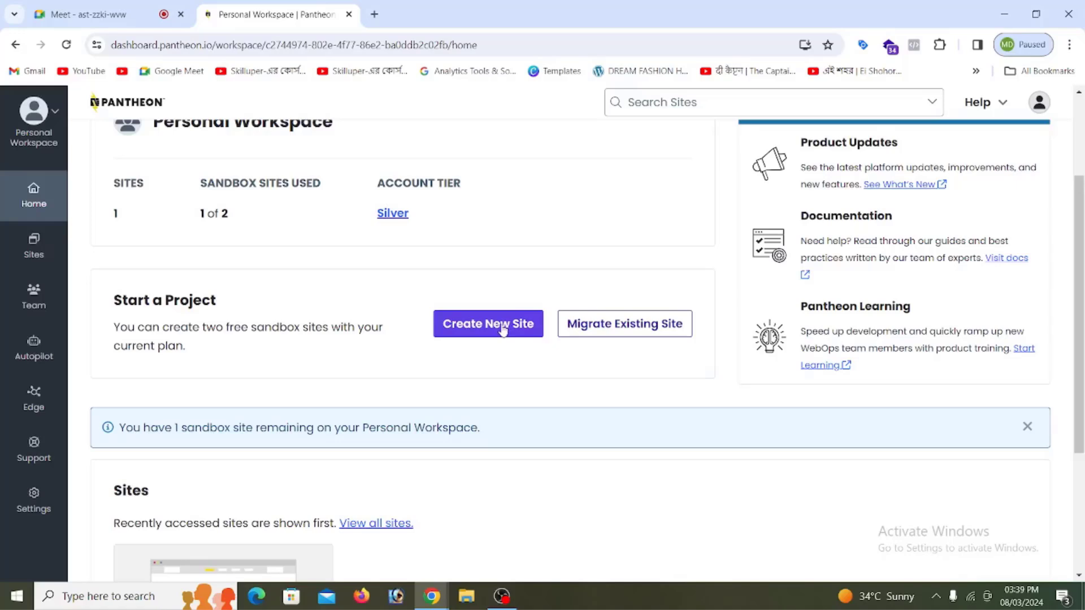
{"action": "left_click", "coordinate": [502, 330]}
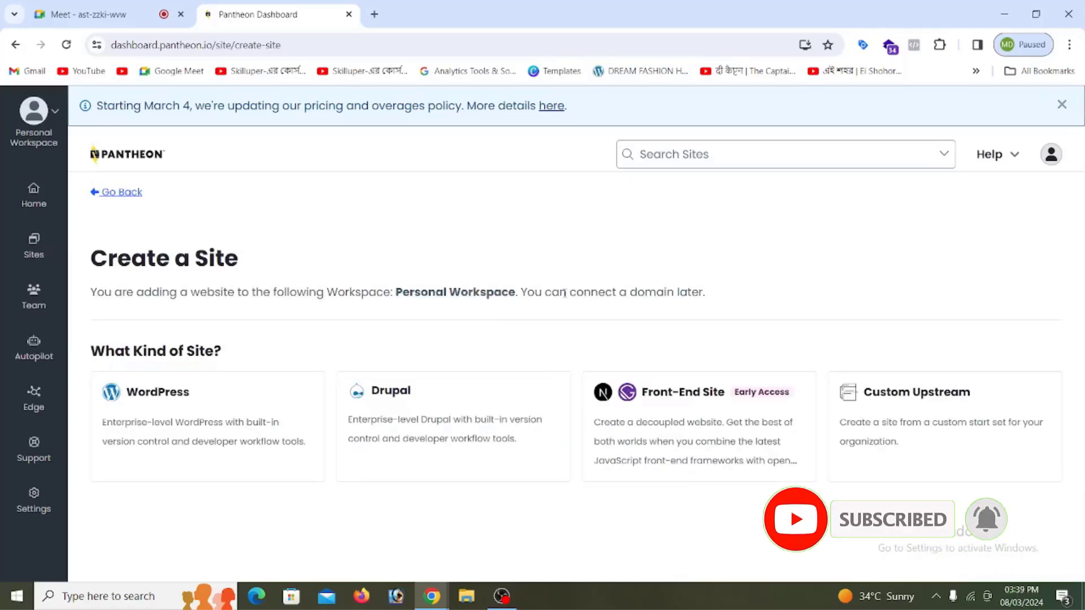
{"action": "left_click", "coordinate": [173, 417]}
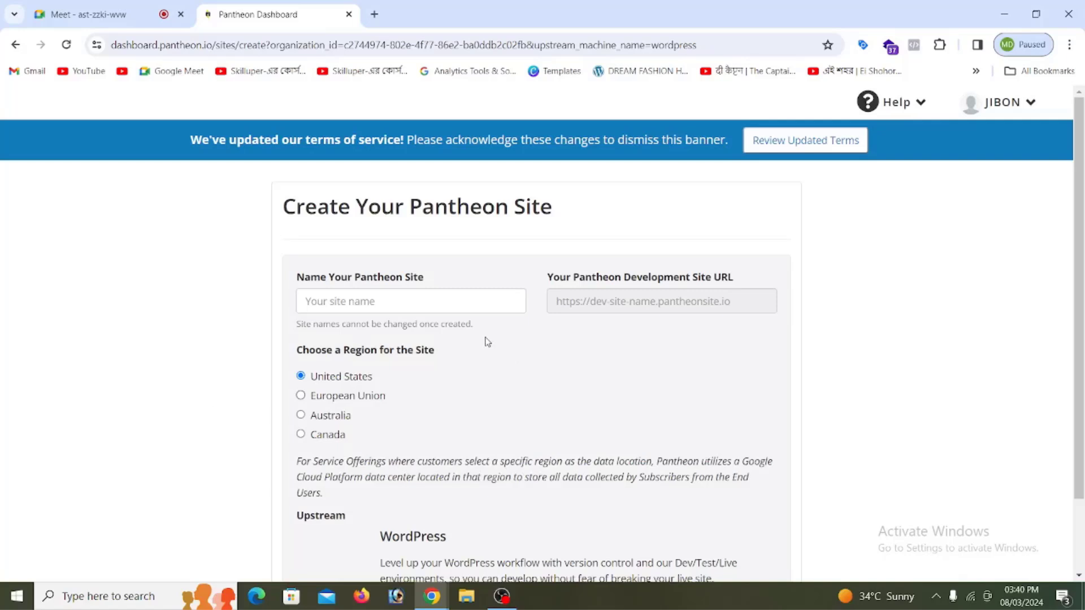
Step: Name the WordPress site 'gooutside', keep the United States region, and create it
{"action": "scroll", "coordinate": [399, 319], "scroll_direction": "down", "scroll_amount": 1}
{"action": "left_click", "coordinate": [346, 233]}
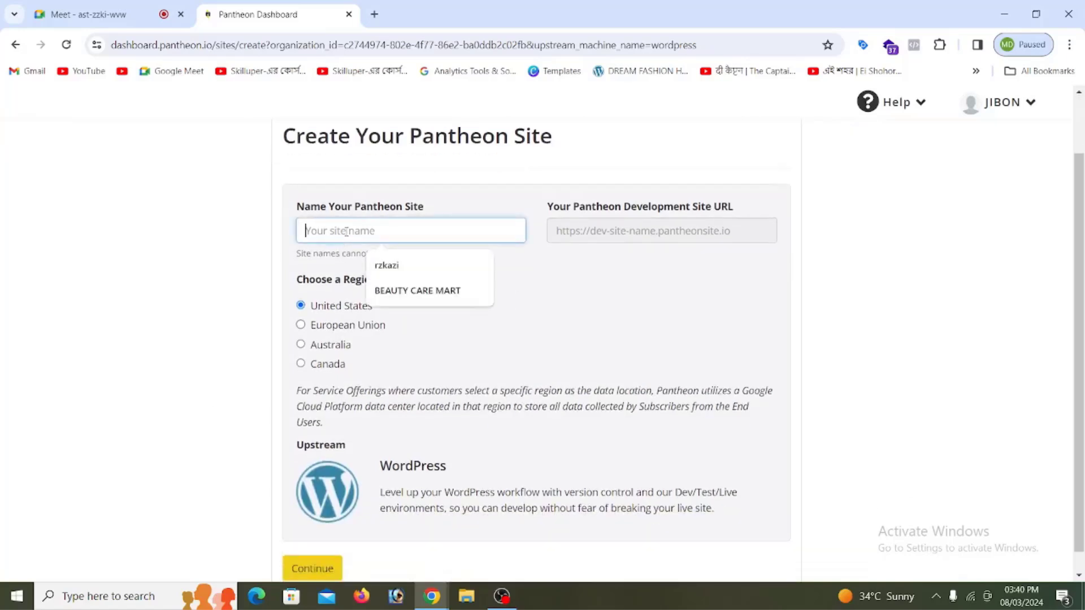
{"action": "scroll", "coordinate": [257, 243], "scroll_direction": "down", "scroll_amount": 1}
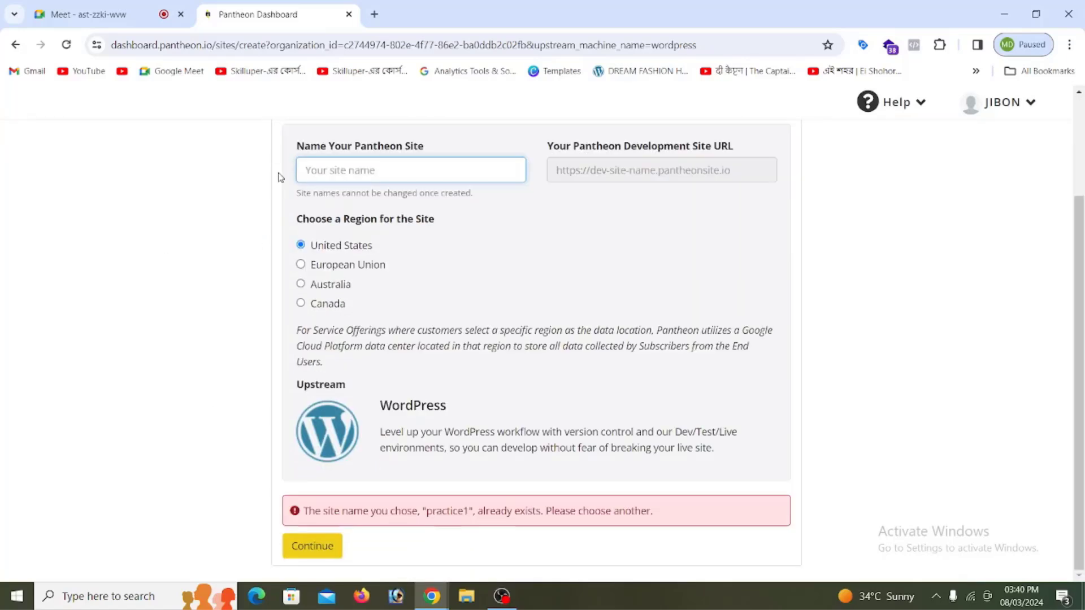
{"action": "type", "text": "goout"}
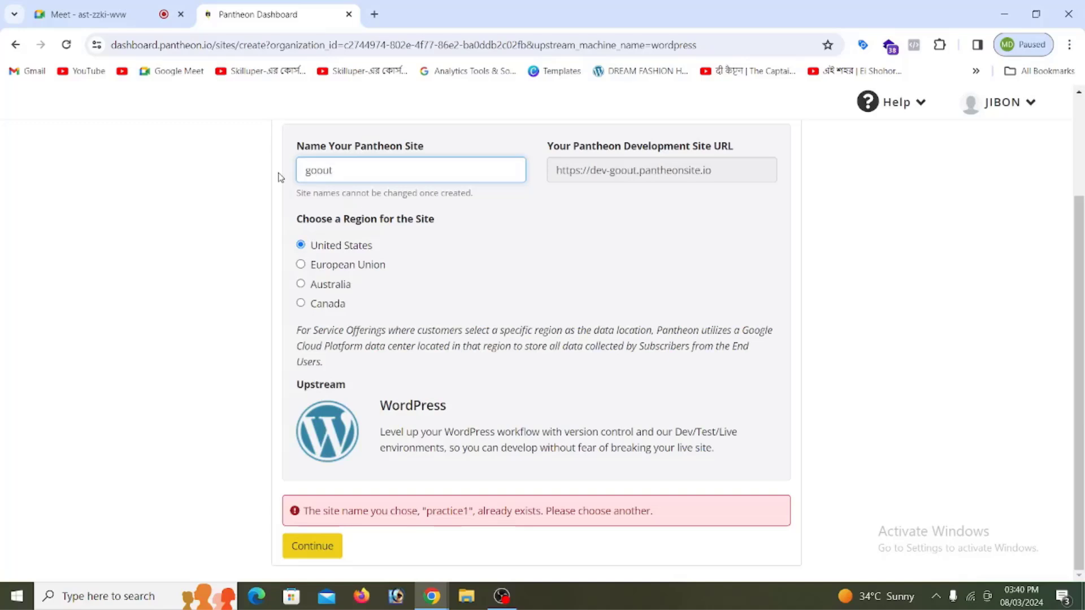
{"action": "type", "text": "side"}
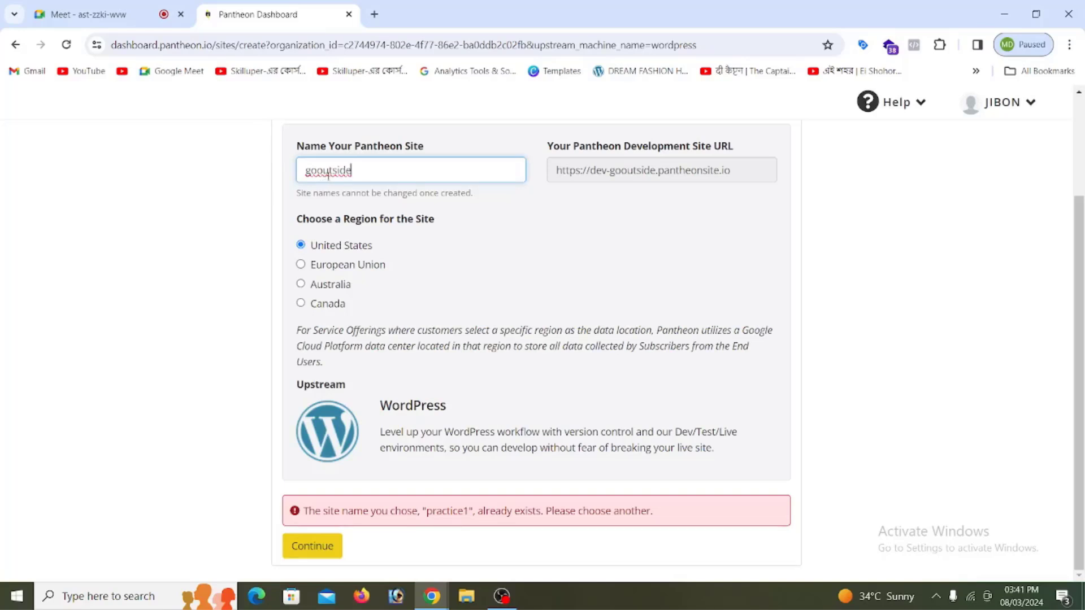
{"action": "left_click", "coordinate": [319, 553]}
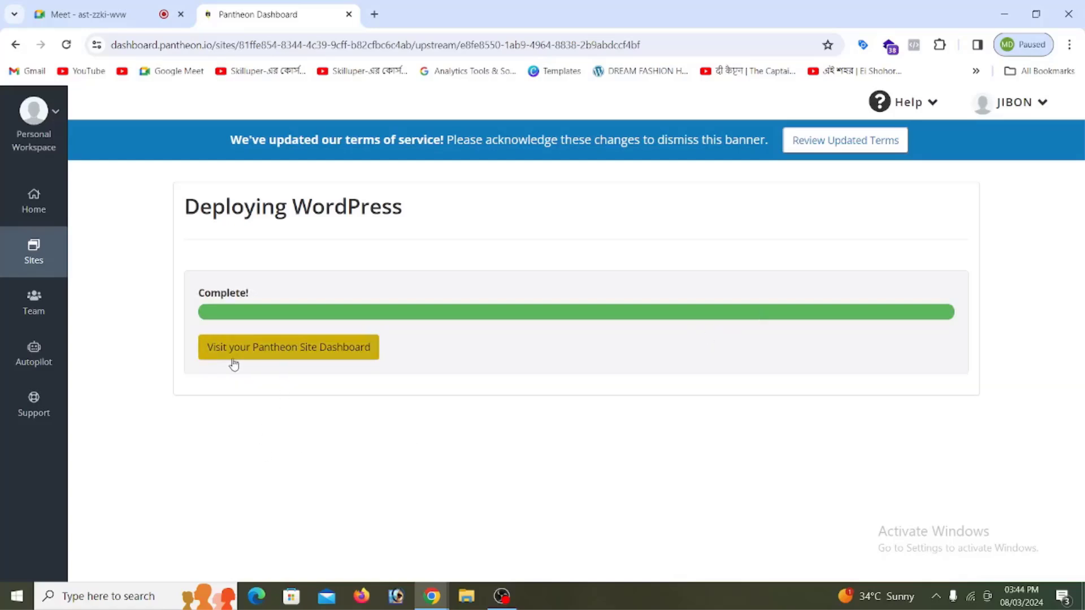
Step: Open the gooutside site dashboard and launch its WordPress Site Admin from the Dev tab
{"action": "left_click", "coordinate": [307, 356]}
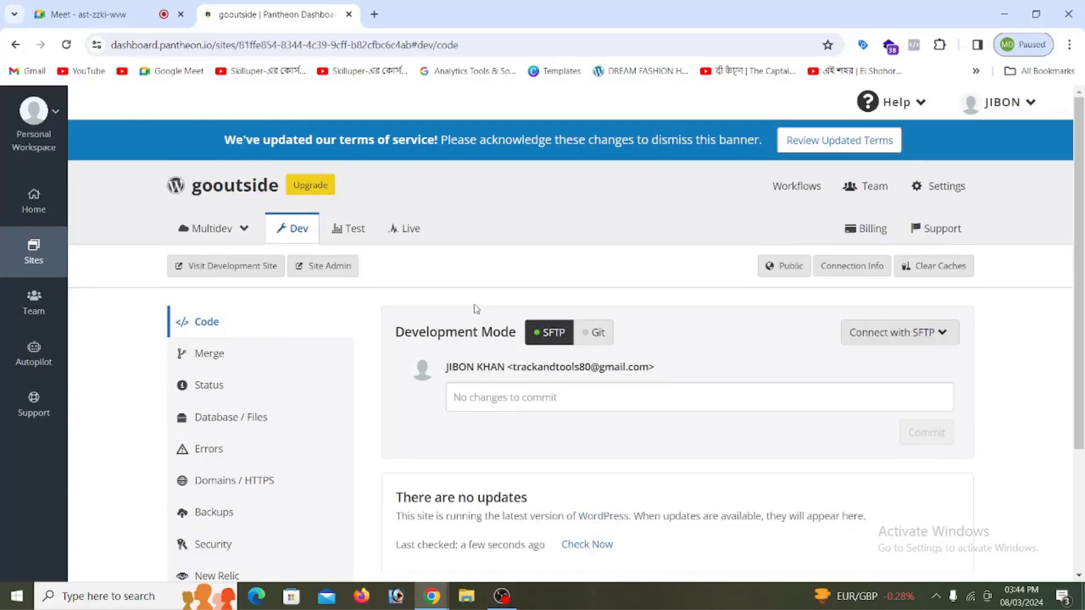
{"action": "left_click", "coordinate": [333, 268]}
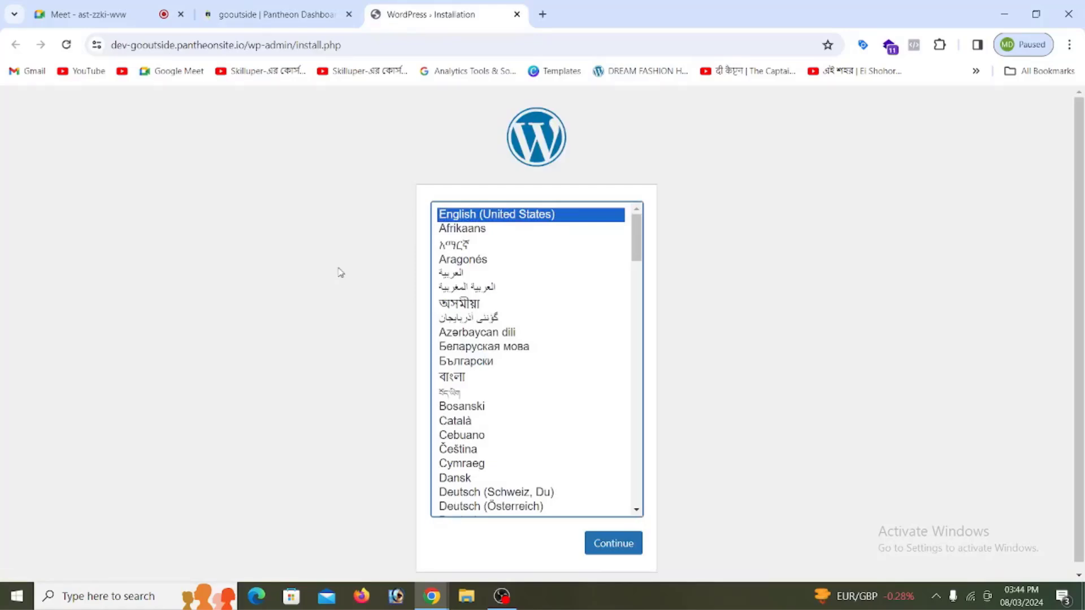
Step: Choose English (United States) and enter 'GO OUT SIDE' as the site title
{"action": "left_click", "coordinate": [617, 543]}
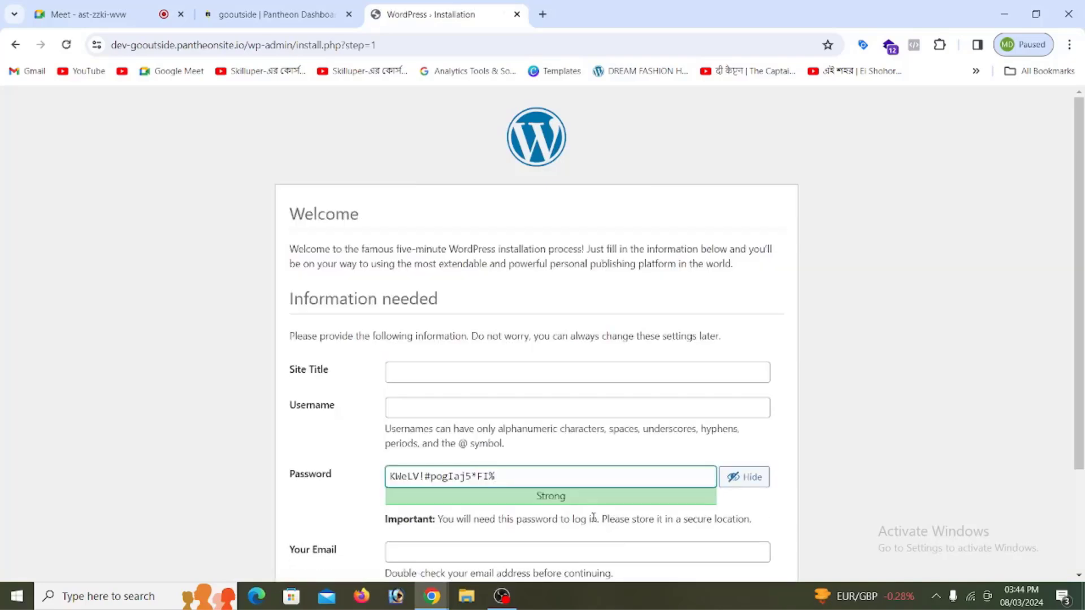
{"action": "left_click", "coordinate": [408, 374]}
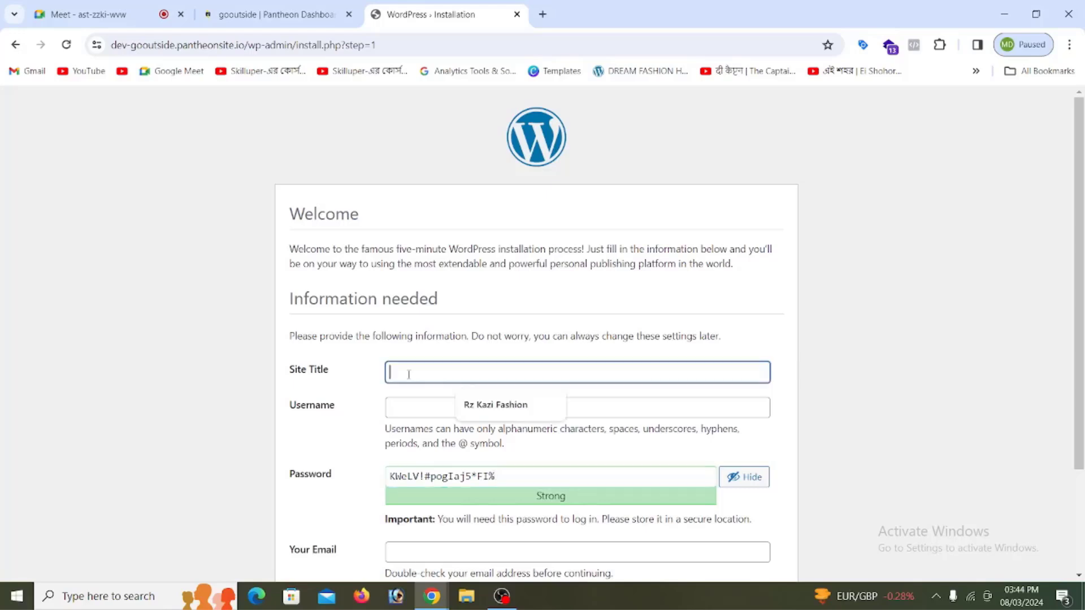
{"action": "left_click", "coordinate": [187, 399]}
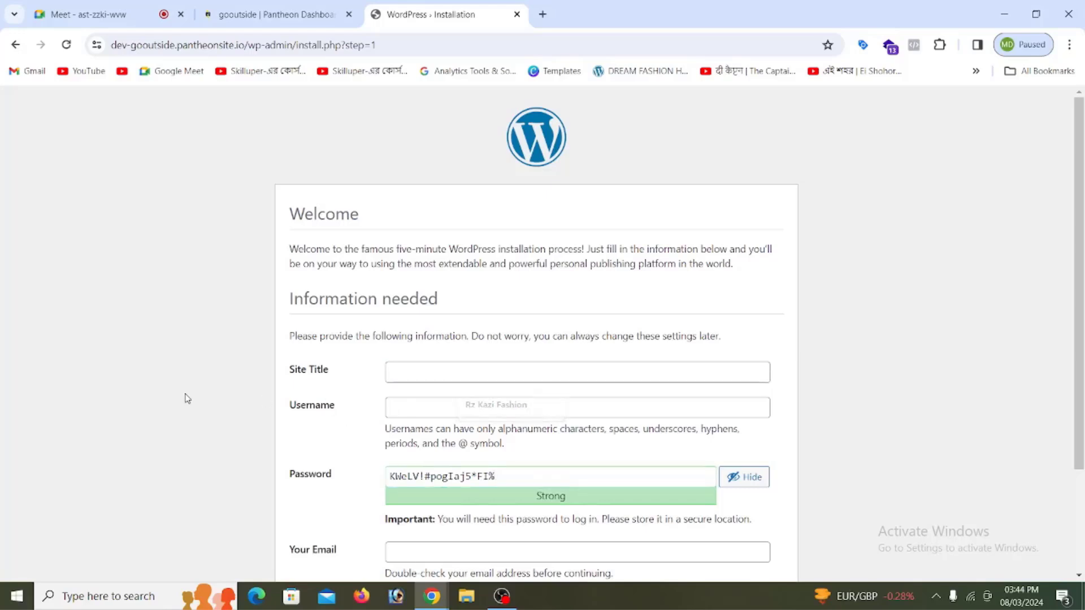
{"action": "left_click", "coordinate": [408, 374]}
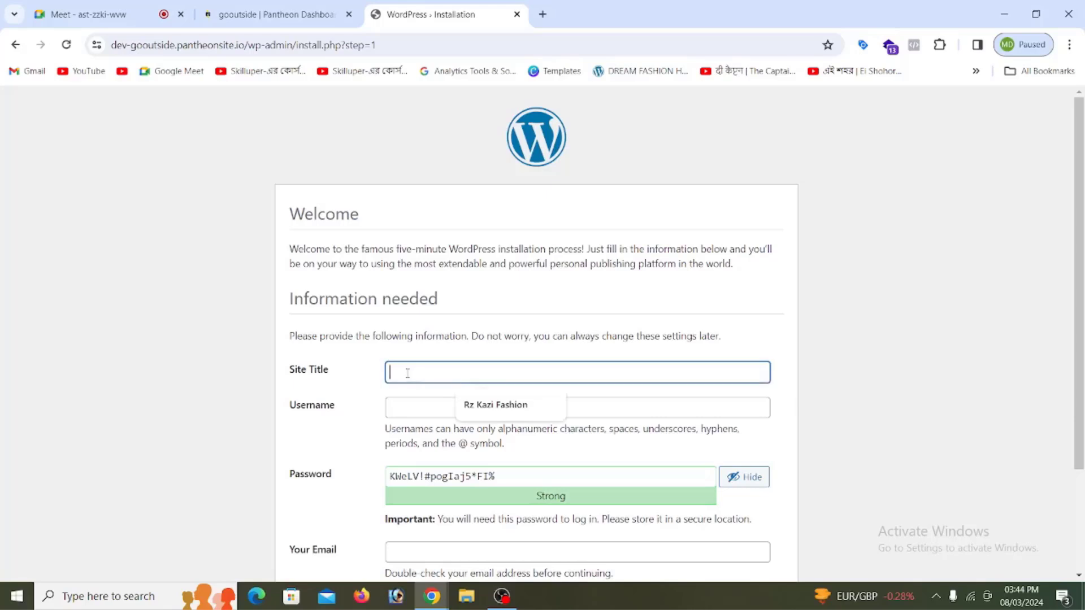
{"action": "type", "text": "g"}
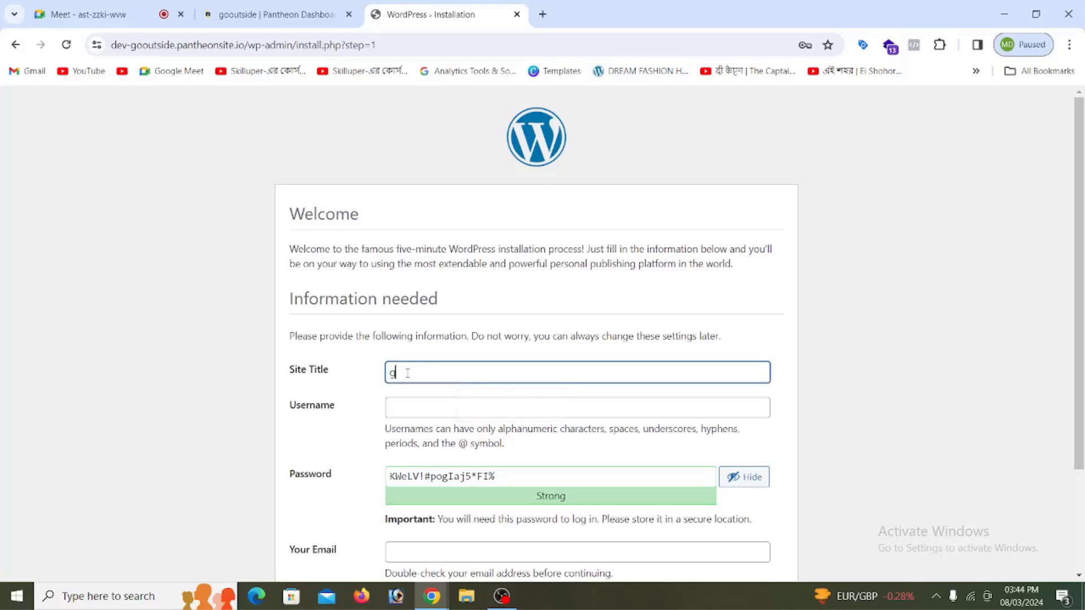
{"action": "key", "text": "BackSpace"}
{"action": "type", "text": "GO OUT SIDE"}
Step: Set the username to admin, replace the generated password, and confirm the weak password
{"action": "left_click", "coordinate": [435, 410]}
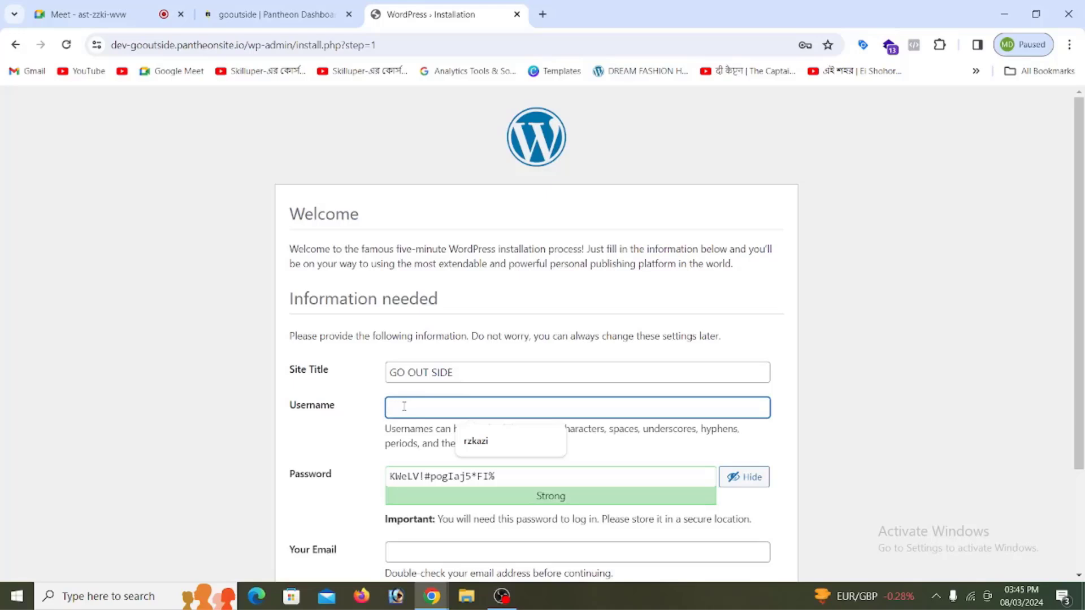
{"action": "left_click", "coordinate": [364, 424]}
{"action": "left_click", "coordinate": [421, 402]}
{"action": "type", "text": "admin"}
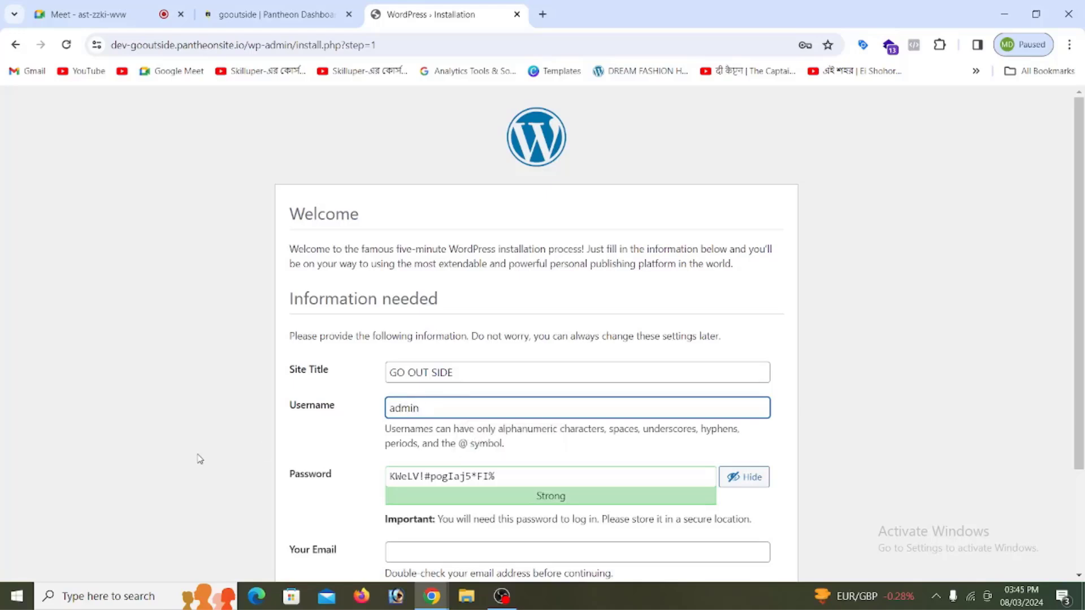
{"action": "scroll", "coordinate": [339, 417], "scroll_direction": "down", "scroll_amount": 2}
{"action": "left_click", "coordinate": [507, 345]}
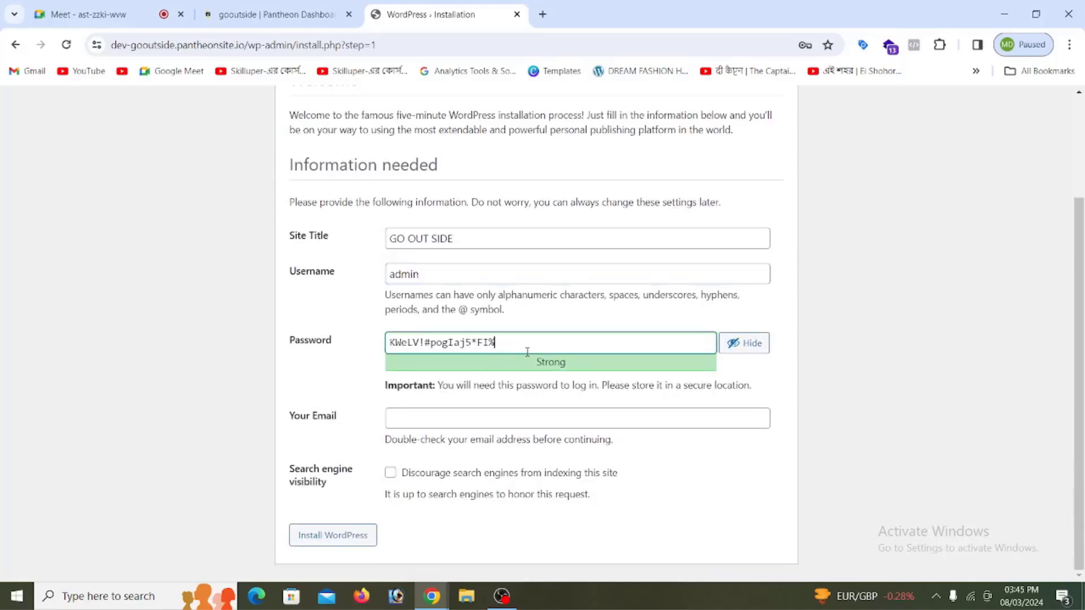
{"action": "left_click_drag", "start_coordinate": [511, 346], "coordinate": [384, 354]}
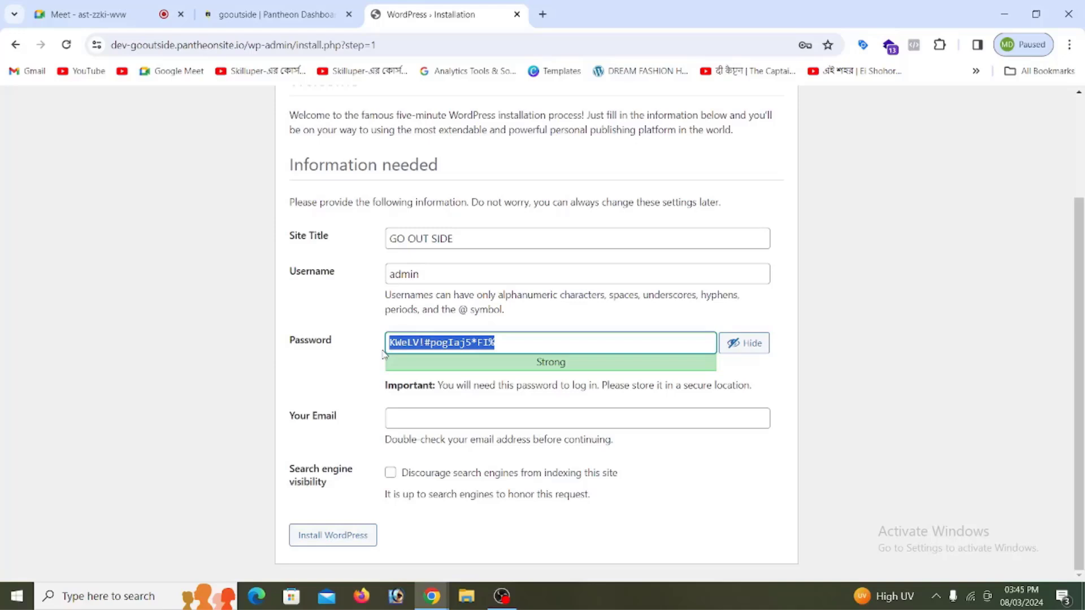
{"action": "type", "text": "ad"}
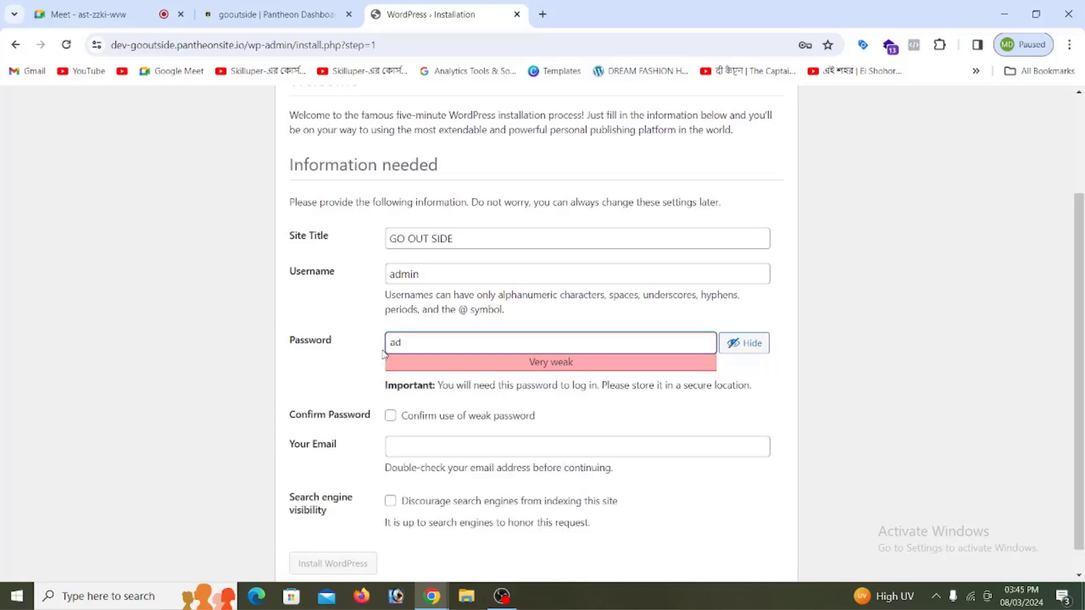
{"action": "type", "text": "min"}
{"action": "left_click", "coordinate": [390, 418]}
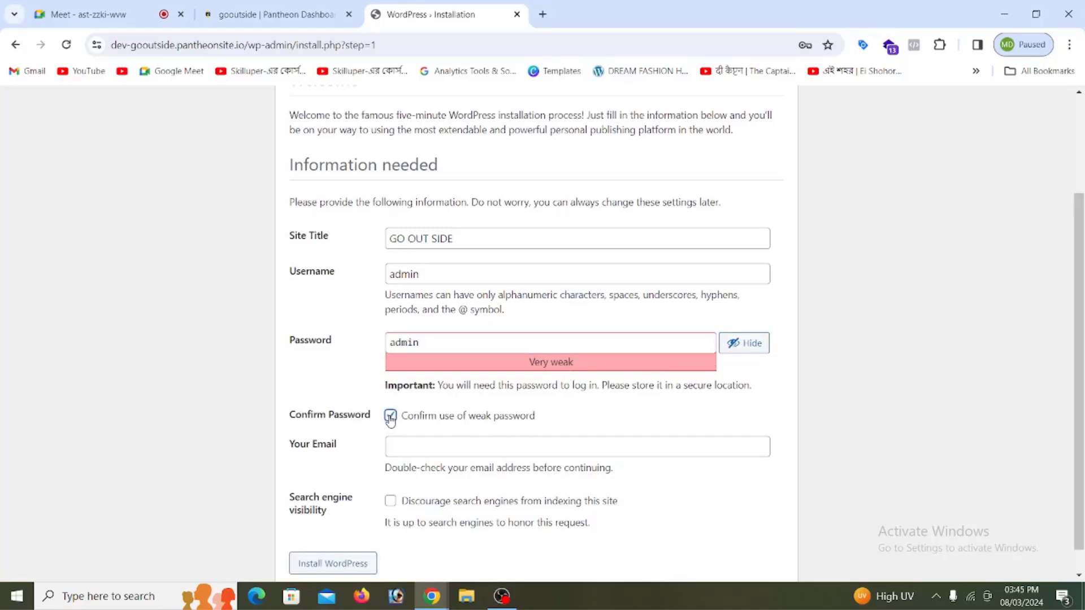
Step: Fill in the admin e-mail, discourage search engine indexing, and run the installation
{"action": "scroll", "coordinate": [473, 426], "scroll_direction": "down", "scroll_amount": 1}
{"action": "left_click", "coordinate": [460, 417]}
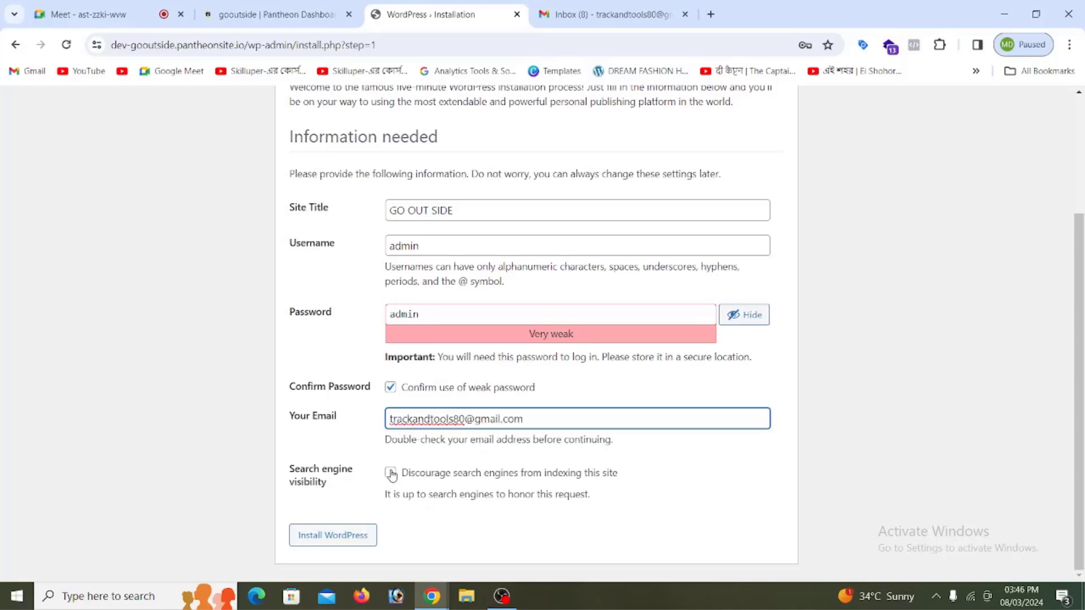
{"action": "left_click", "coordinate": [390, 473]}
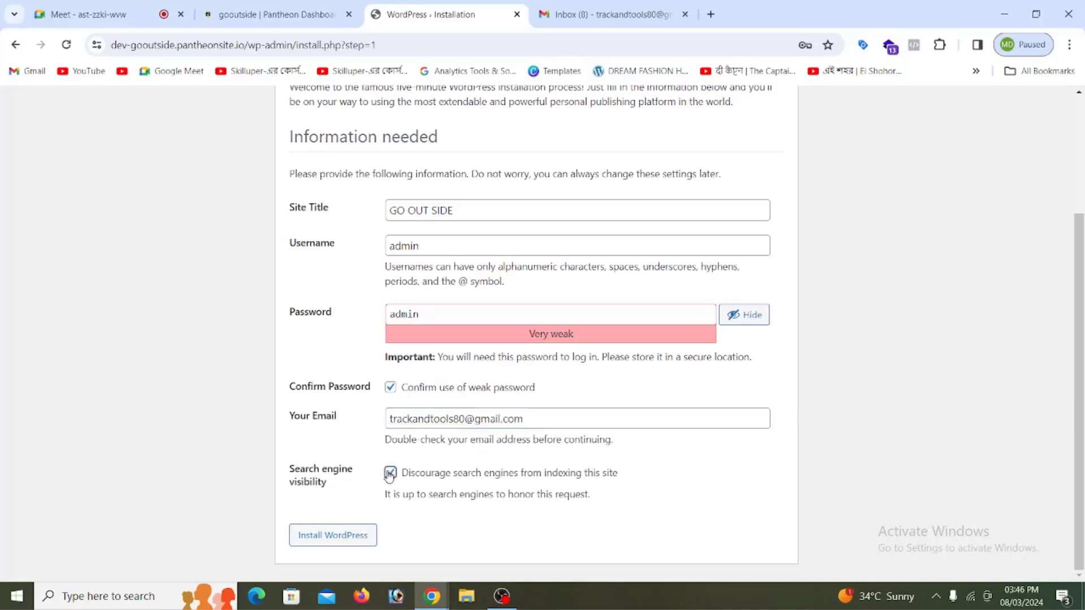
{"action": "left_click", "coordinate": [335, 543]}
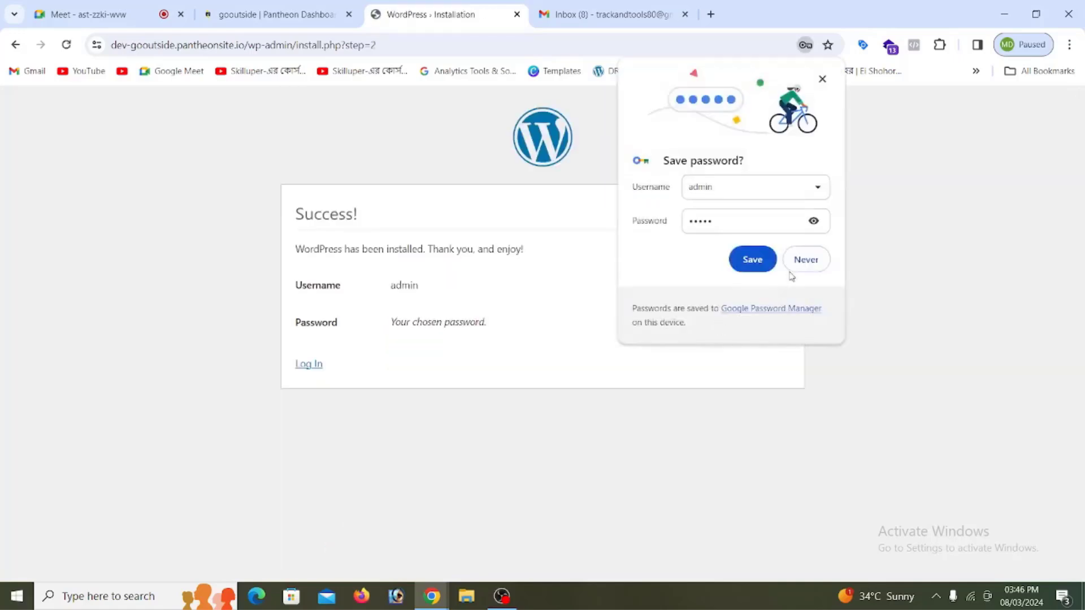
Step: Decline saving the password, then log in as admin with the account password
{"action": "left_click", "coordinate": [808, 260]}
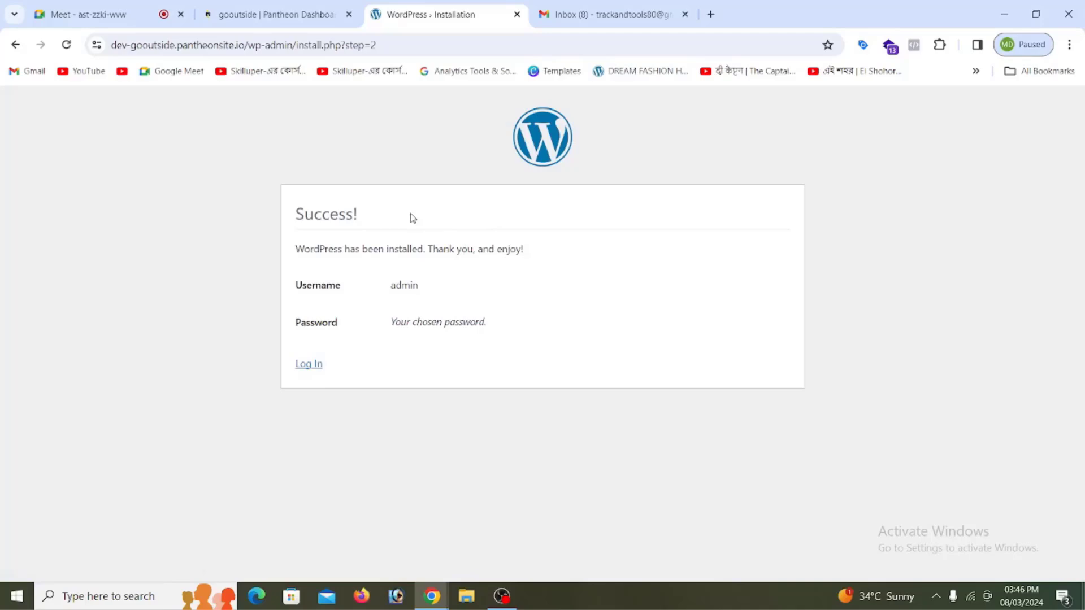
{"action": "left_click", "coordinate": [308, 366]}
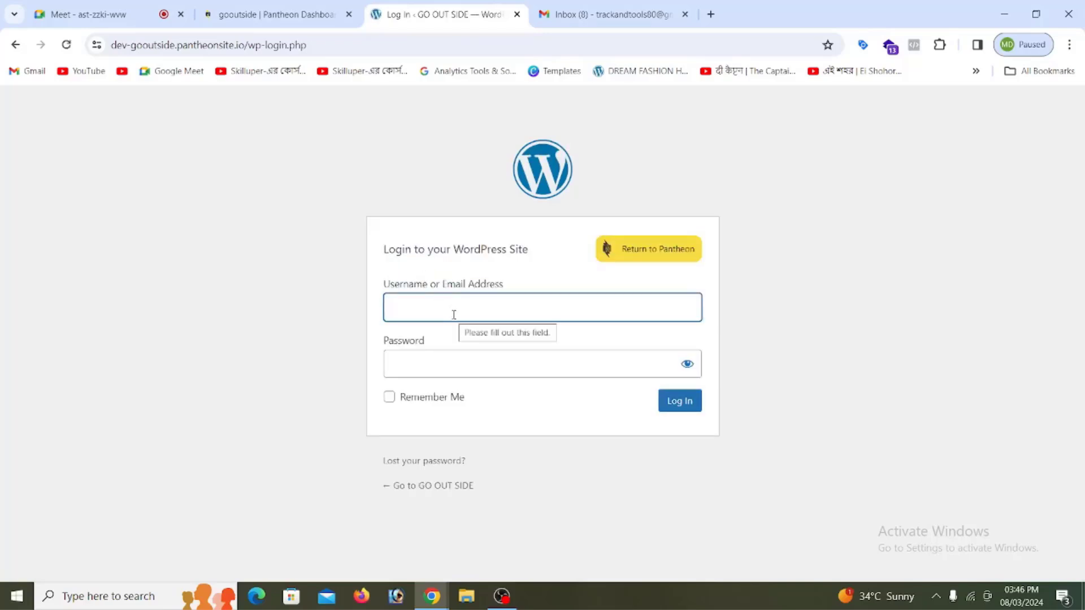
{"action": "type", "text": "admin"}
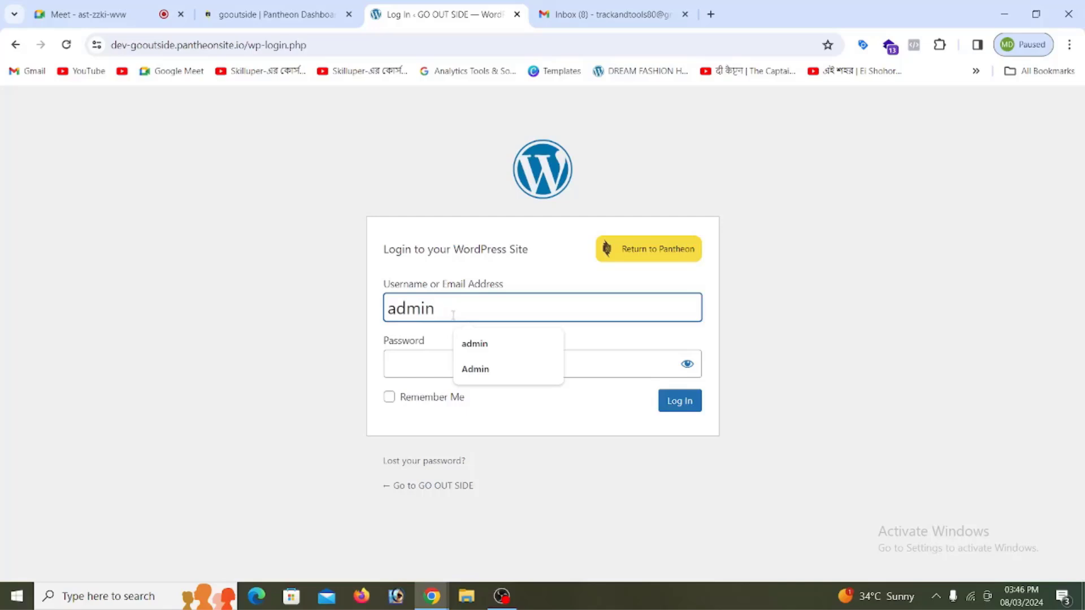
{"action": "left_click", "coordinate": [425, 372]}
{"action": "type", "text": "•••••"}
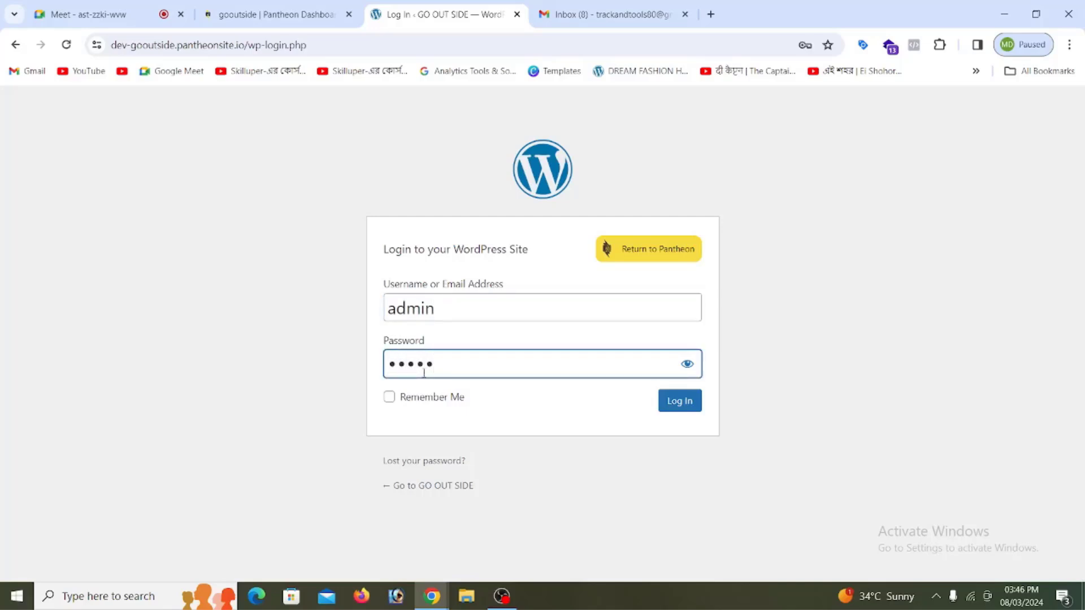
{"action": "left_click", "coordinate": [678, 407]}
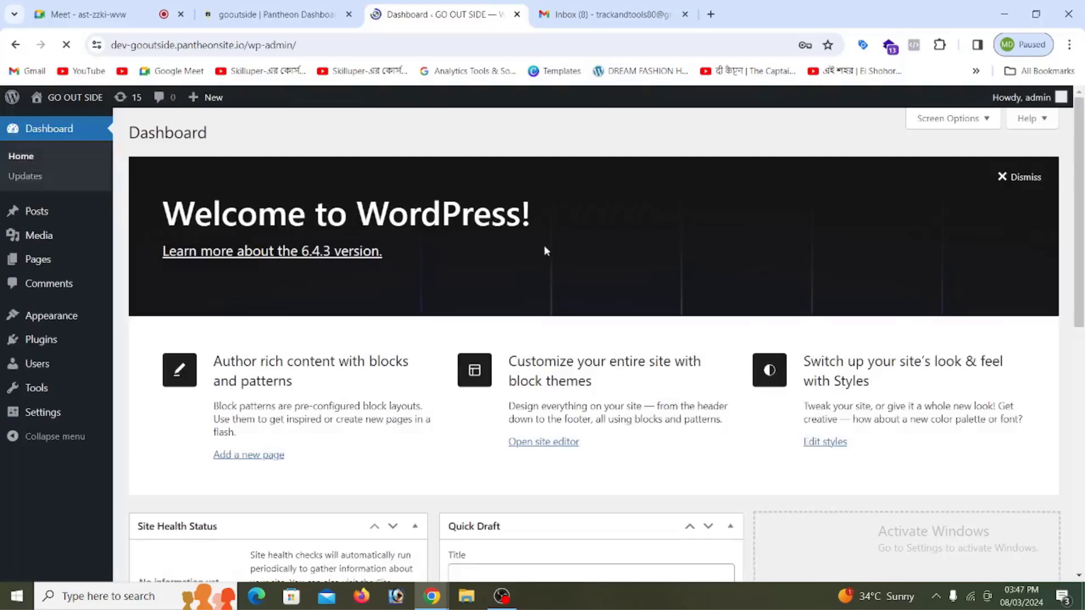
Step: Close the Gmail tab and open the GO OUT SIDE live site in a new tab
{"action": "scroll", "coordinate": [336, 332], "scroll_direction": "down", "scroll_amount": 3}
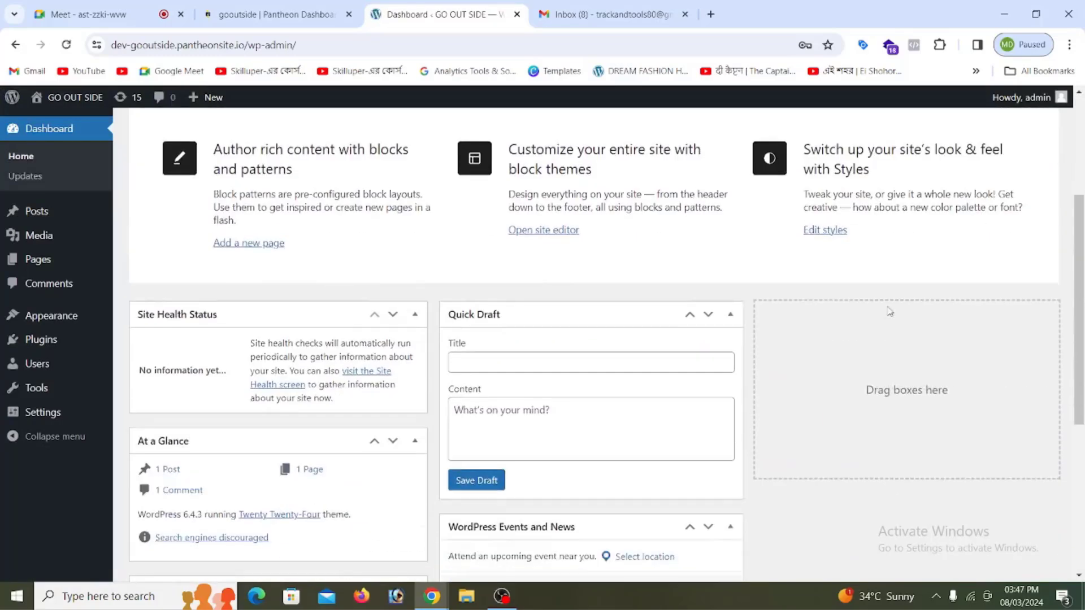
{"action": "left_click", "coordinate": [685, 16]}
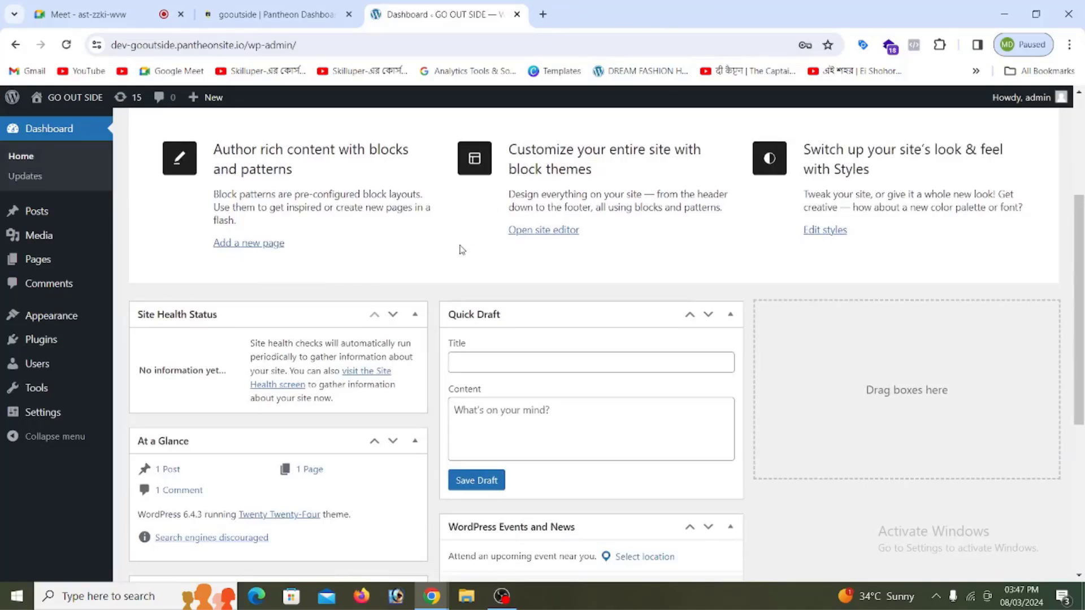
{"action": "mouse_move", "coordinate": [76, 105]}
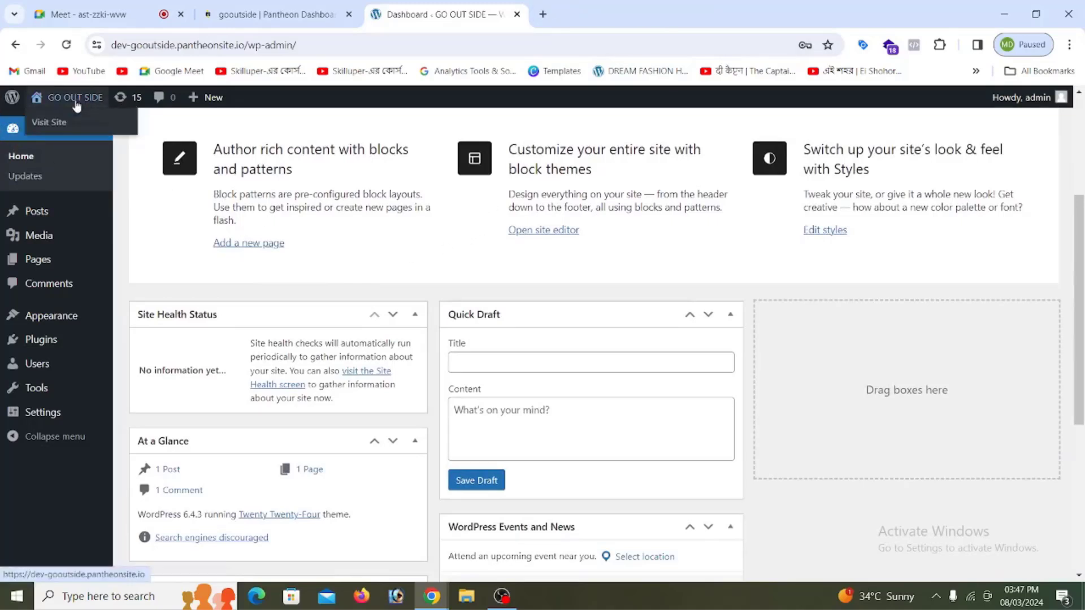
{"action": "right_click", "coordinate": [60, 122]}
{"action": "left_click", "coordinate": [82, 136]}
Step: Scroll through the Twenty Twenty-Four front page, then return to the Dashboard tab
{"action": "left_click", "coordinate": [581, 21]}
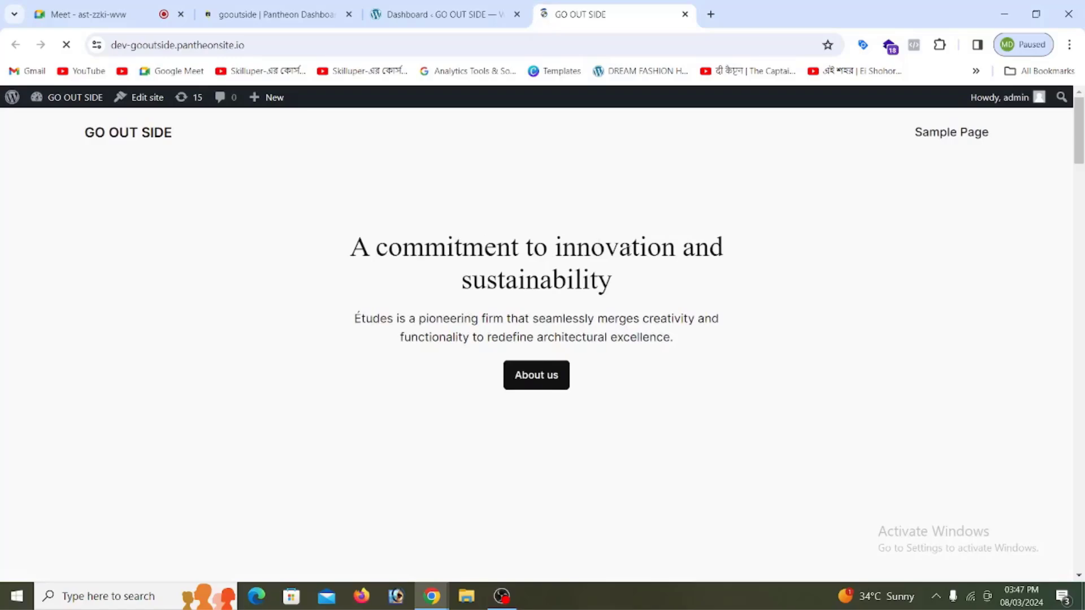
{"action": "scroll", "coordinate": [641, 296], "scroll_direction": "down", "scroll_amount": 10}
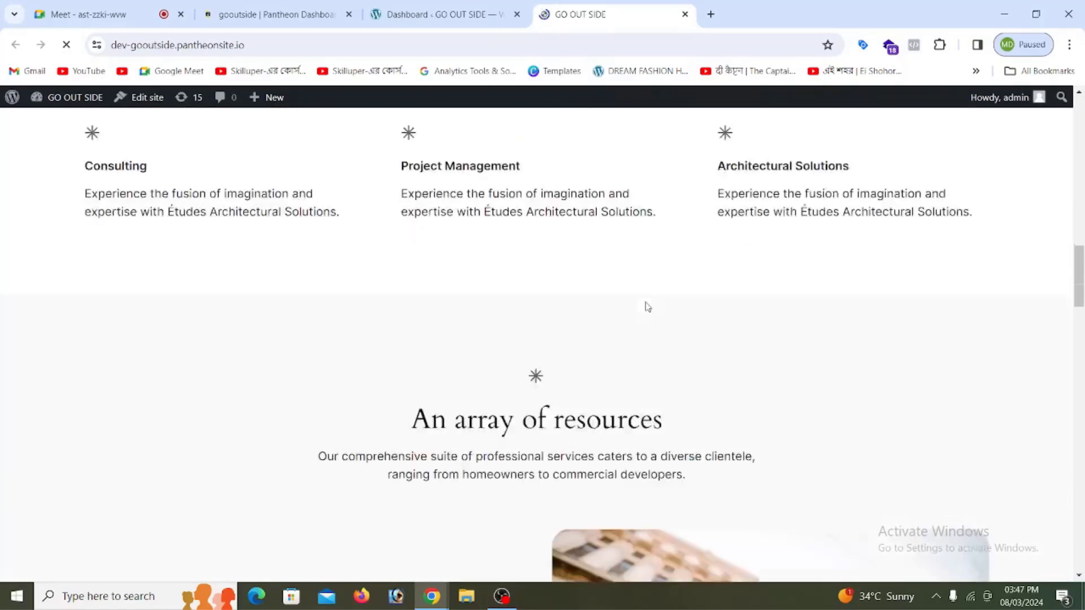
{"action": "scroll", "coordinate": [647, 307], "scroll_direction": "down", "scroll_amount": 6}
{"action": "scroll", "coordinate": [645, 310], "scroll_direction": "up", "scroll_amount": 10}
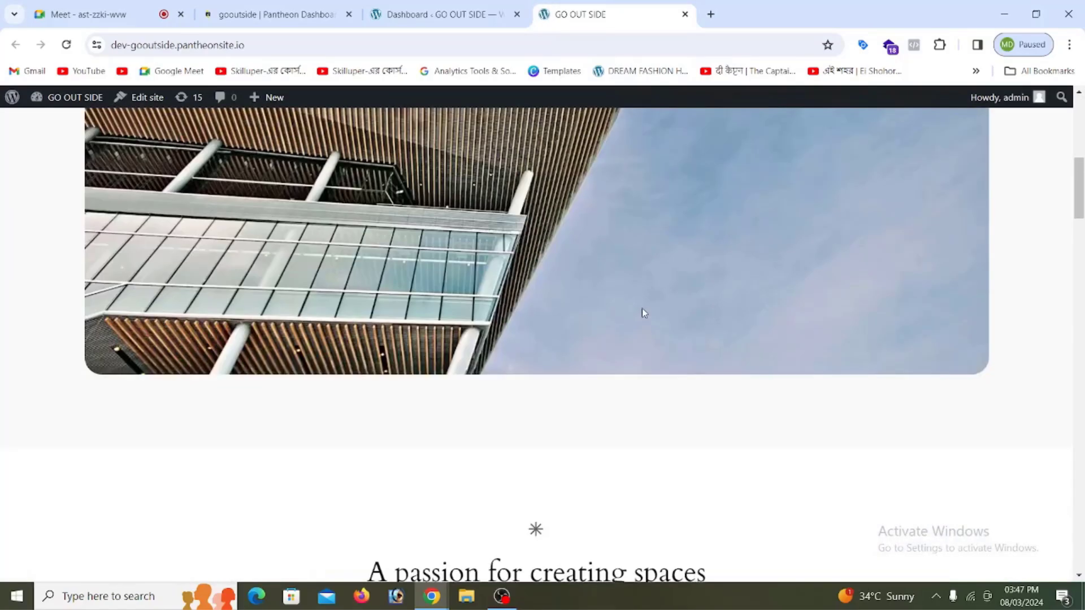
{"action": "scroll", "coordinate": [642, 307], "scroll_direction": "up", "scroll_amount": 8}
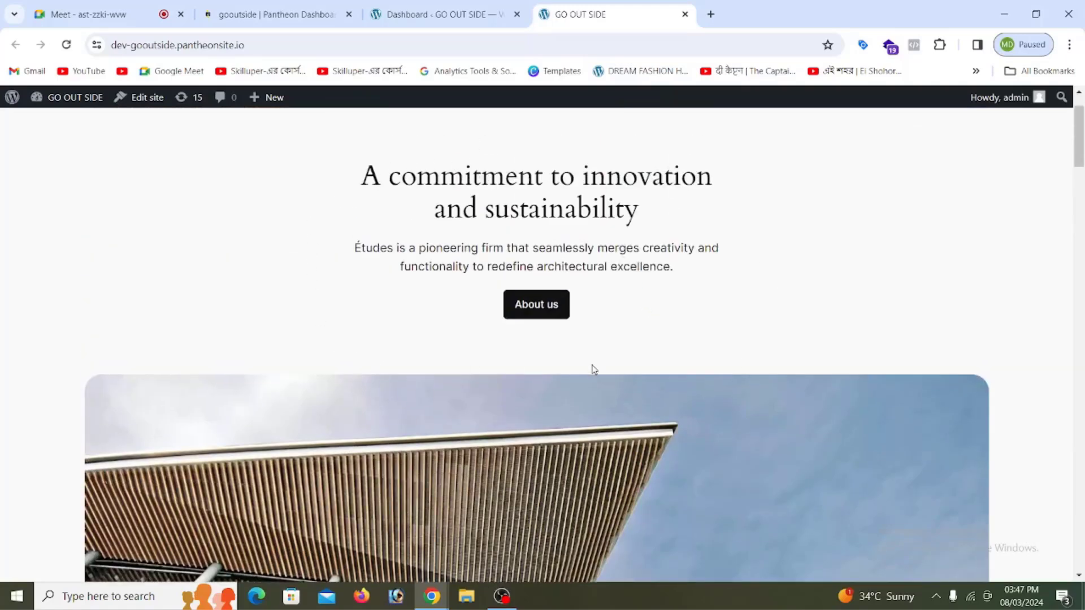
{"action": "left_click", "coordinate": [431, 14]}
Step: Search the plugin directory for 'starter', then install and activate Starter Templates
{"action": "mouse_move", "coordinate": [56, 351]}
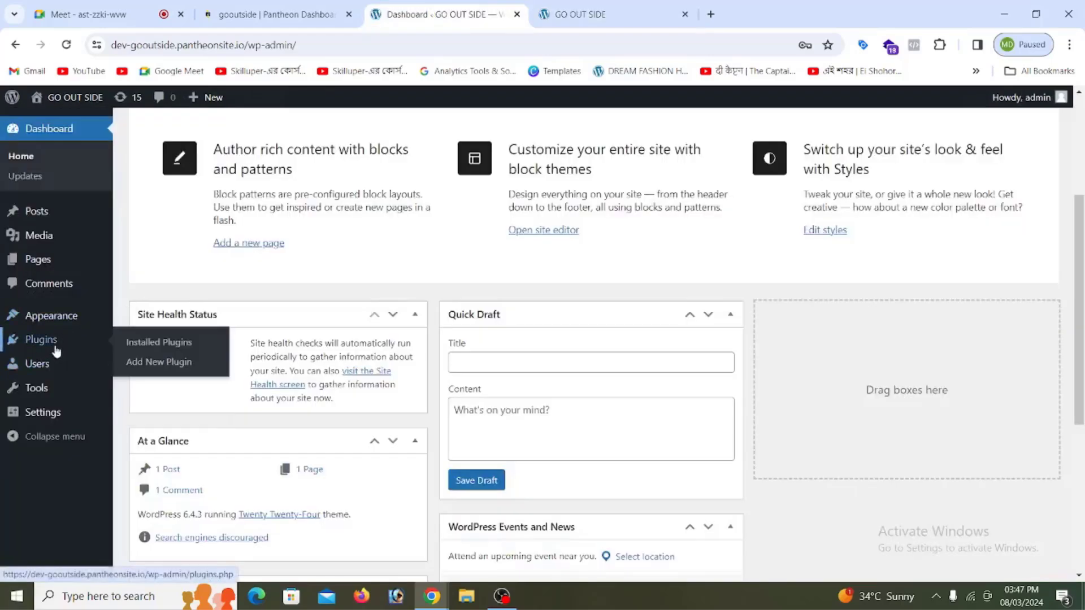
{"action": "left_click", "coordinate": [149, 349]}
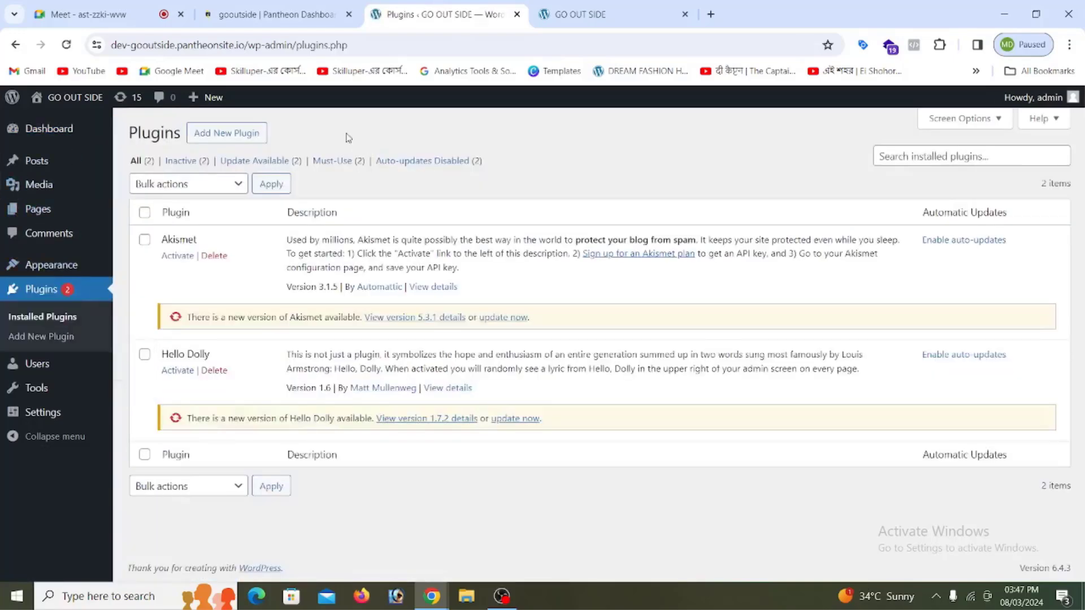
{"action": "left_click", "coordinate": [242, 139]}
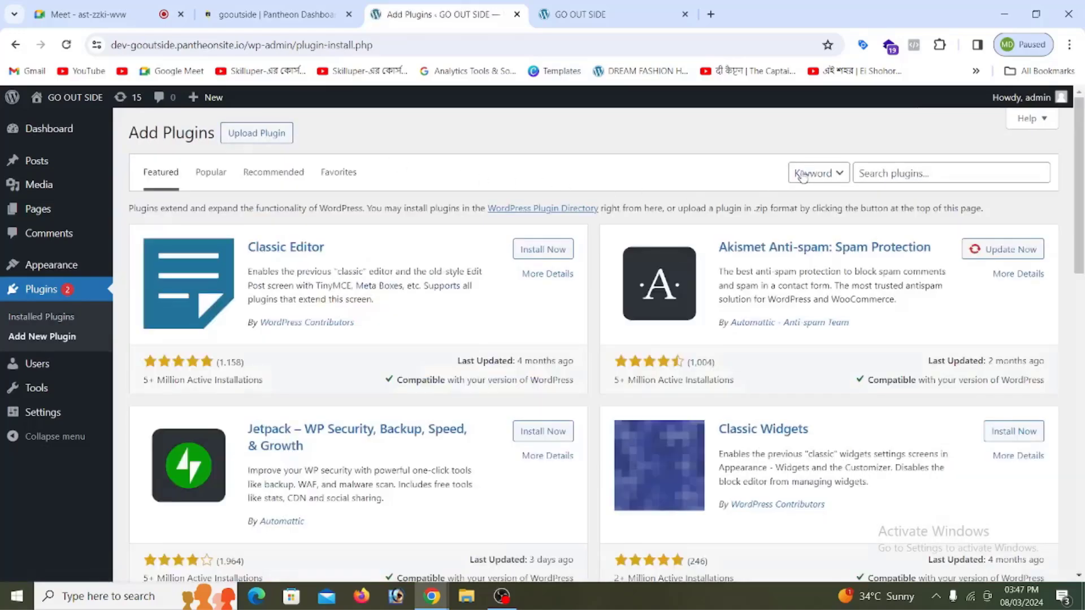
{"action": "left_click", "coordinate": [875, 169]}
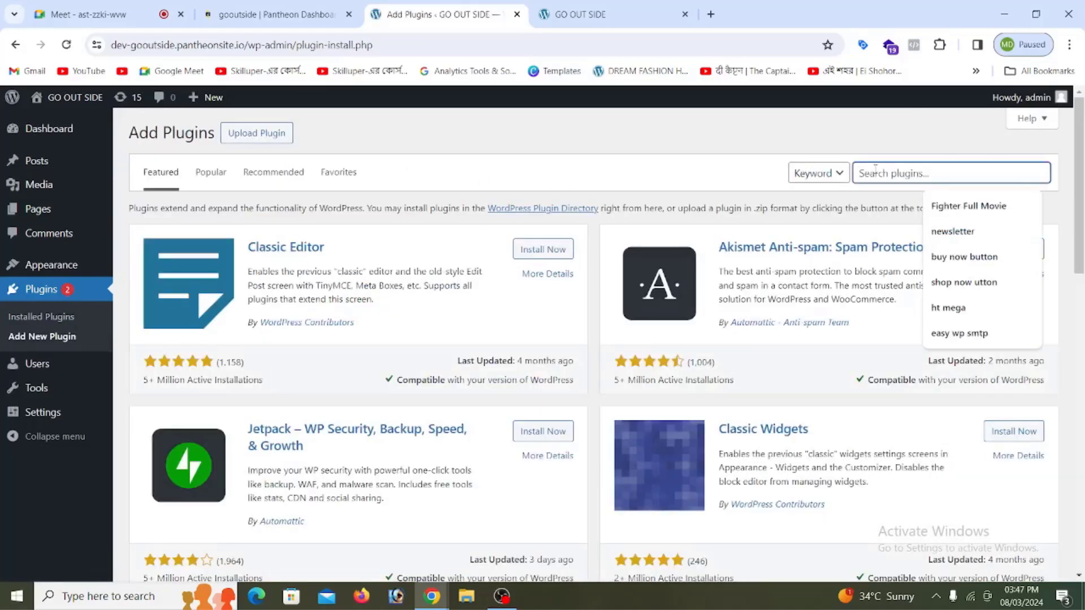
{"action": "type", "text": "s"}
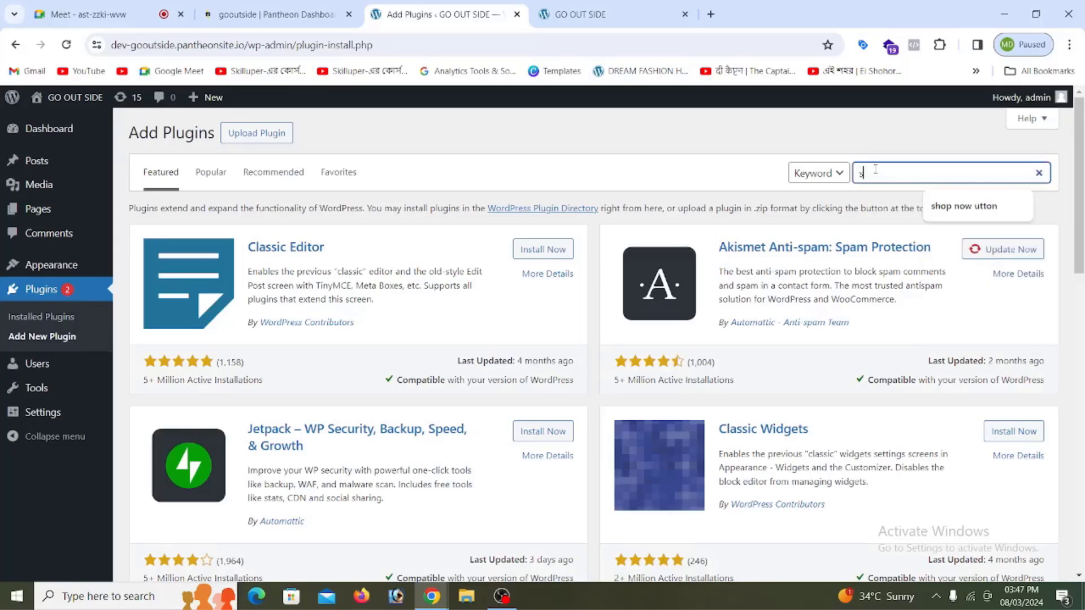
{"action": "type", "text": "ta"}
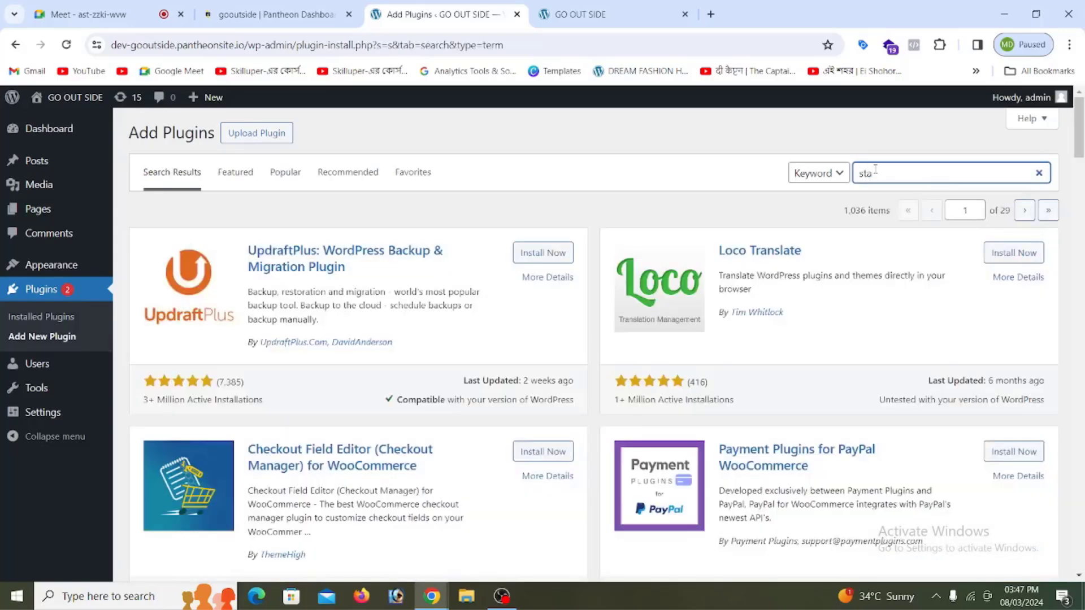
{"action": "type", "text": "rter"}
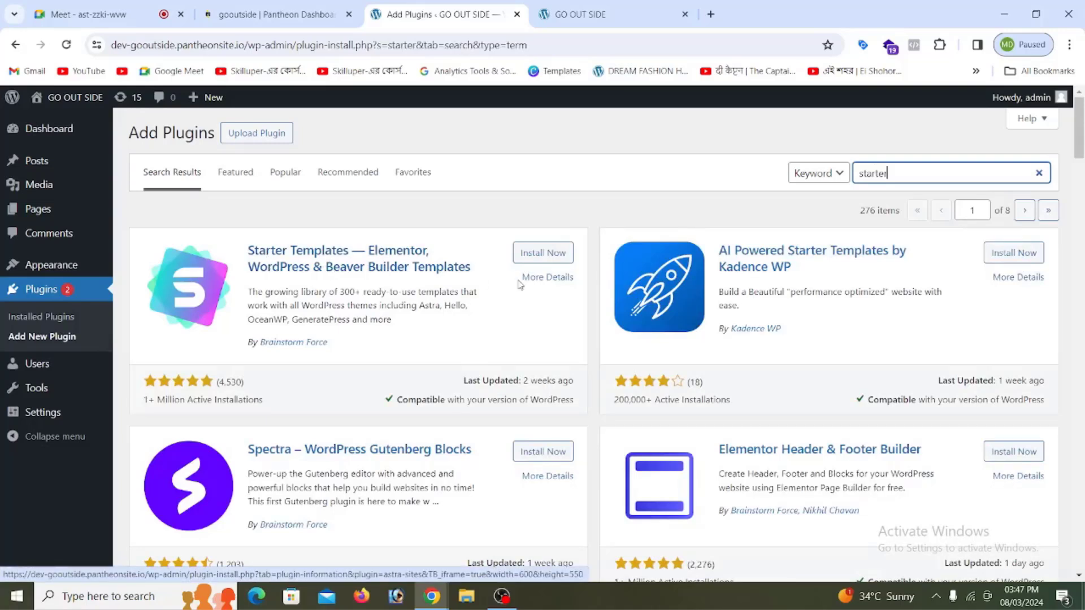
{"action": "left_click", "coordinate": [537, 259]}
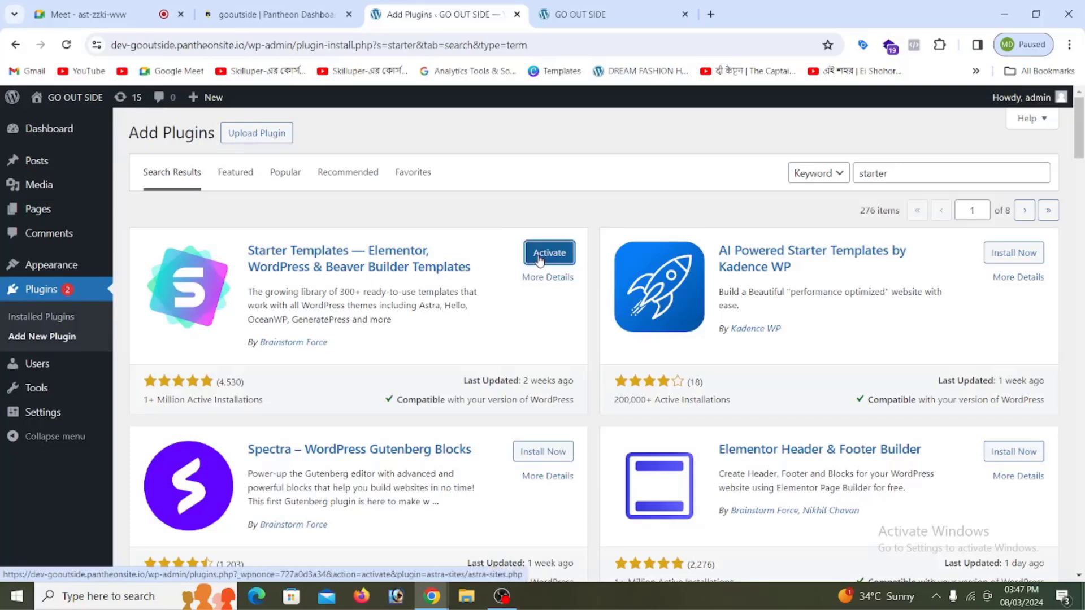
{"action": "left_click", "coordinate": [540, 259]}
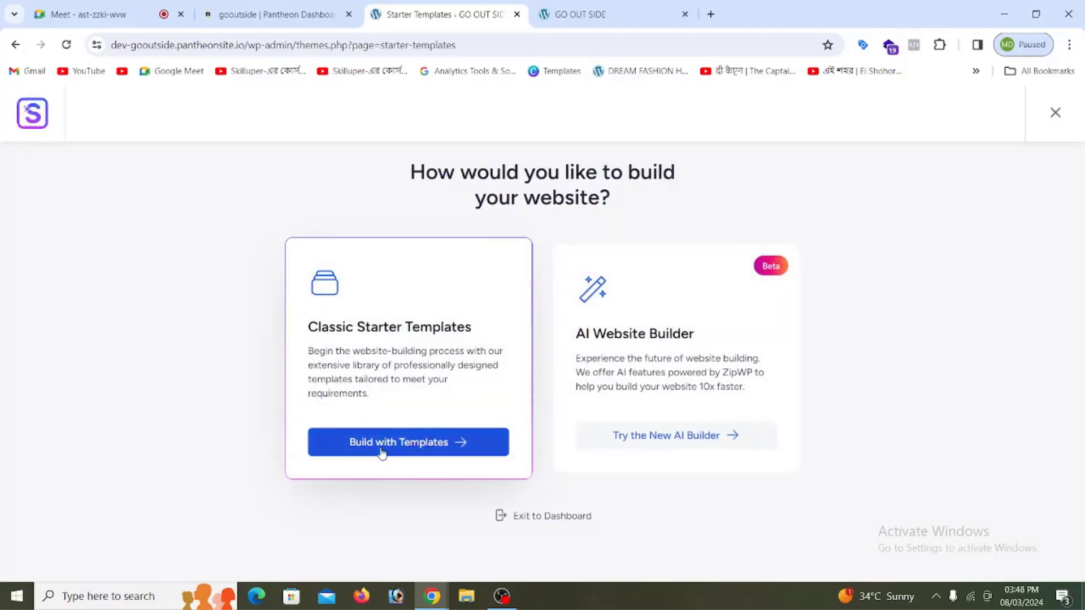
Step: Build from starter templates with Elementor as the page builder and pick the Brandstore template
{"action": "left_click", "coordinate": [412, 449]}
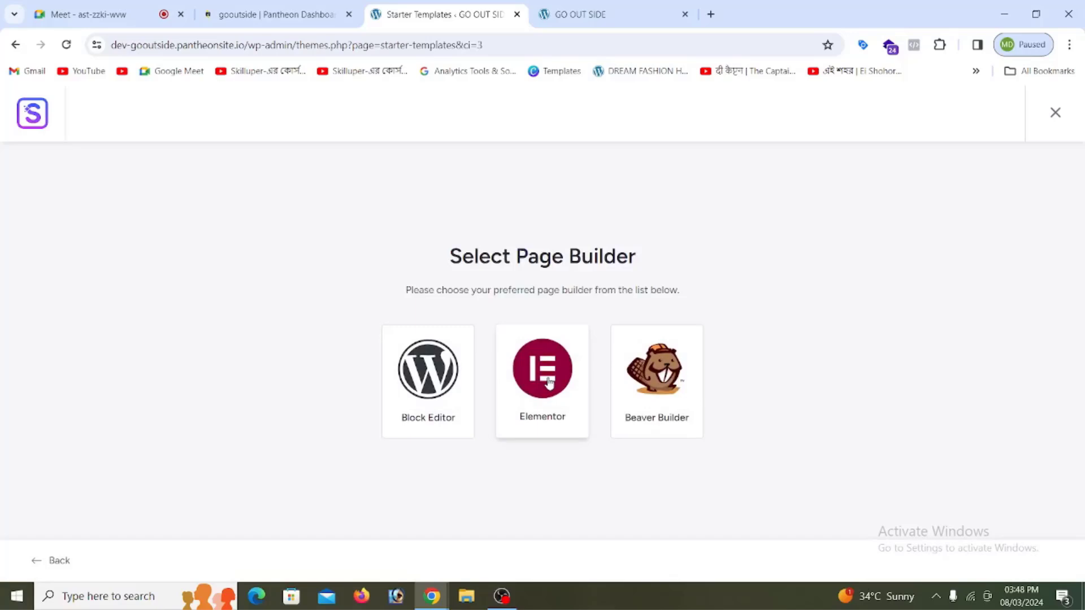
{"action": "left_click", "coordinate": [549, 382]}
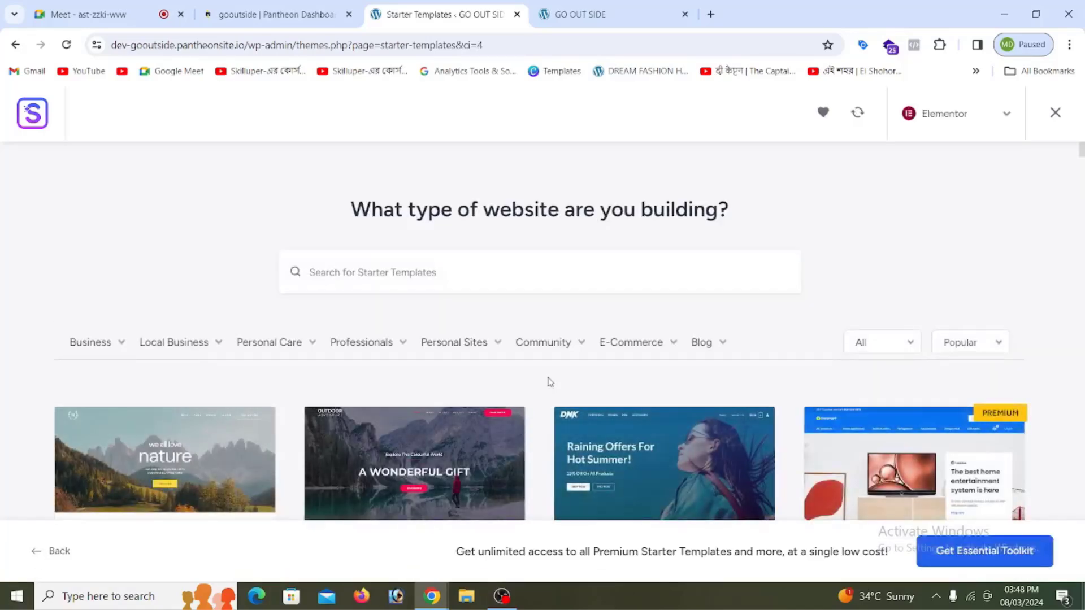
{"action": "scroll", "coordinate": [623, 375], "scroll_direction": "down", "scroll_amount": 5}
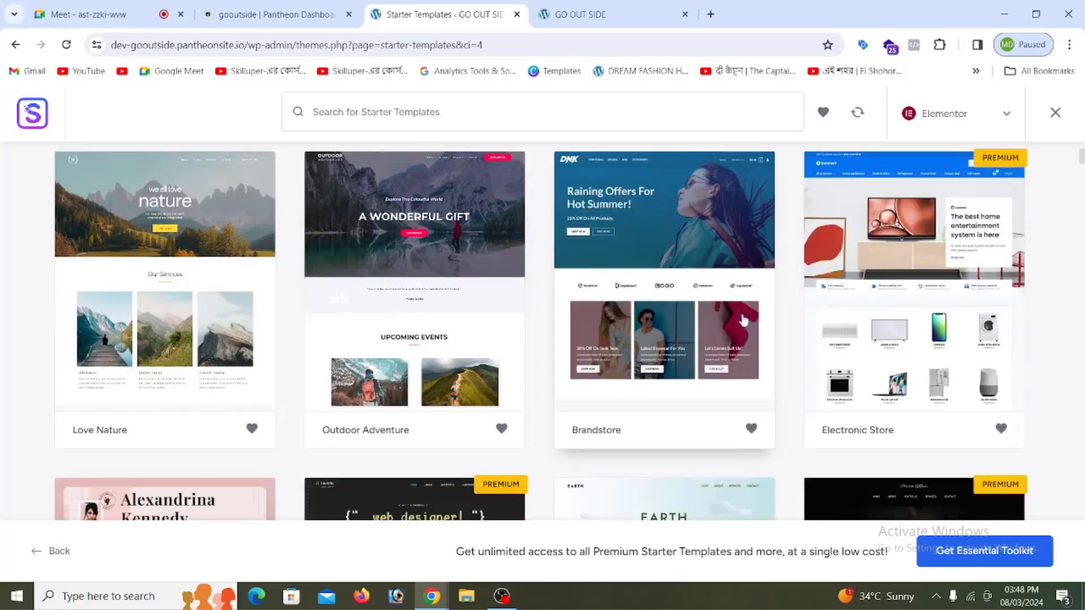
{"action": "scroll", "coordinate": [743, 321], "scroll_direction": "down", "scroll_amount": 3}
{"action": "scroll", "coordinate": [742, 318], "scroll_direction": "up", "scroll_amount": 3}
{"action": "left_click", "coordinate": [694, 250]}
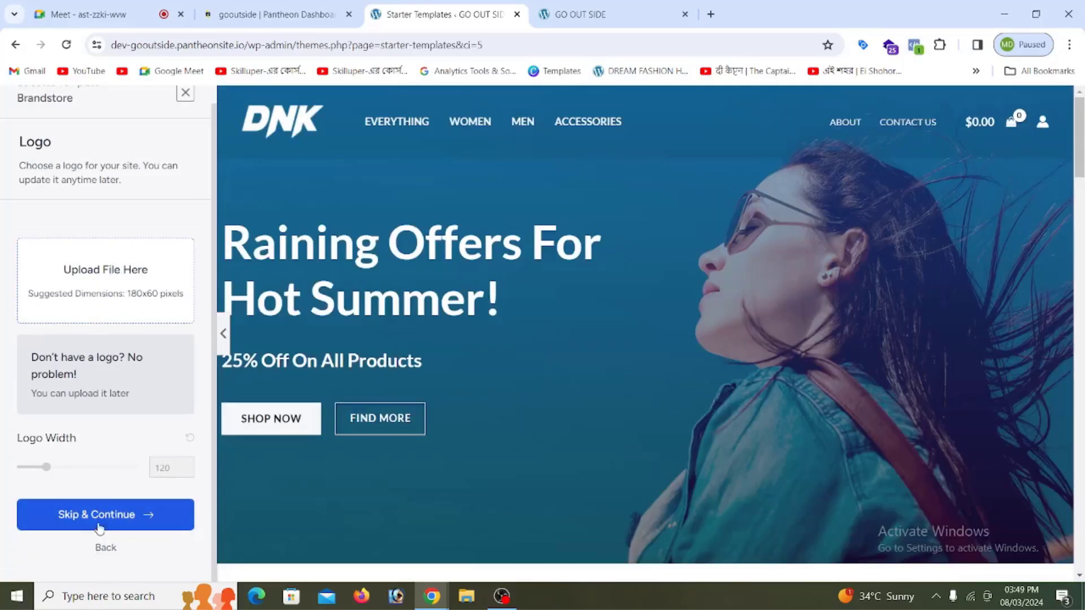
Step: Skip the logo and keep Brandstore's default colours and fonts
{"action": "left_click", "coordinate": [97, 517]}
{"action": "scroll", "coordinate": [113, 396], "scroll_direction": "down", "scroll_amount": 5}
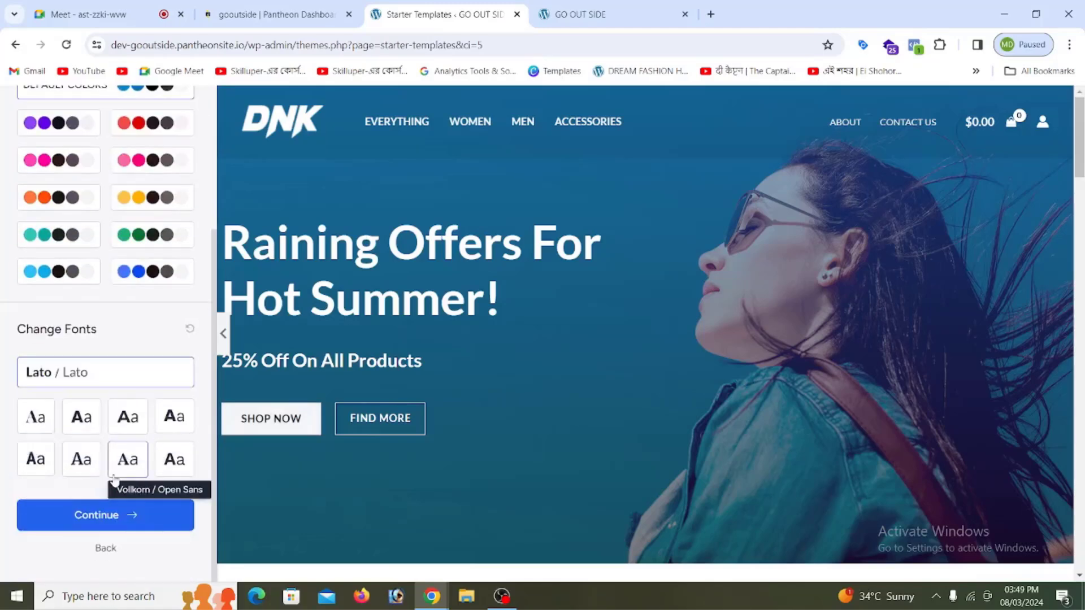
{"action": "left_click", "coordinate": [122, 516]}
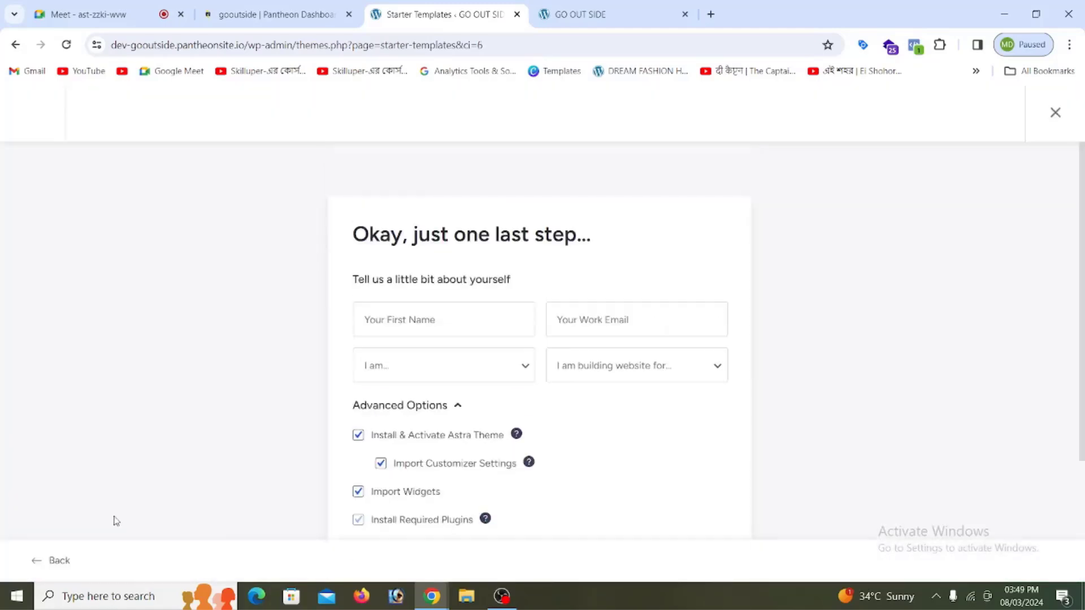
Step: Enter the first name and paste the work email into the details form
{"action": "left_click", "coordinate": [409, 315]}
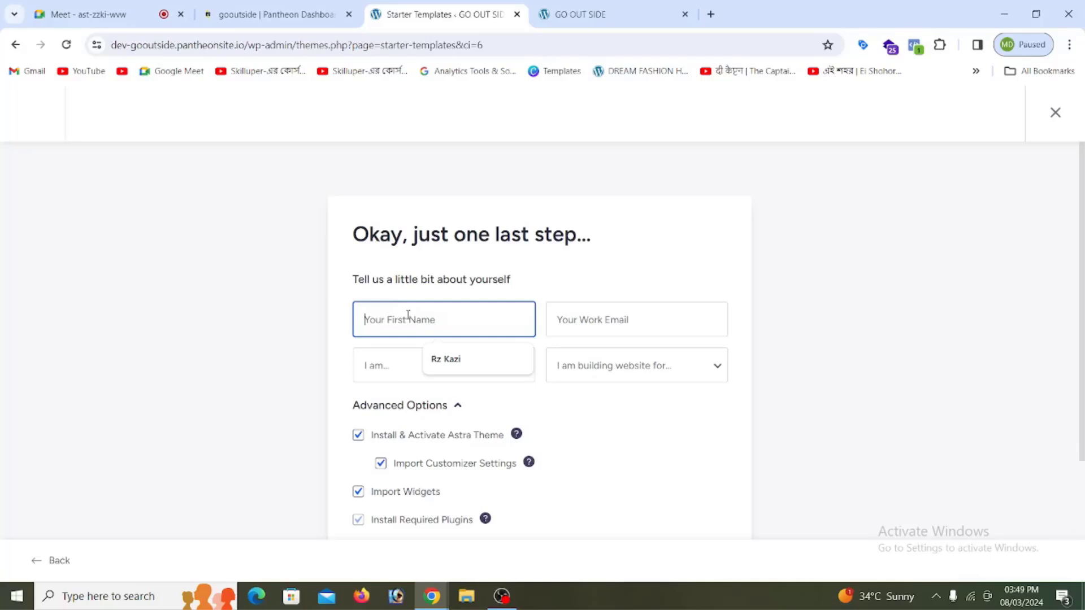
{"action": "type", "text": "vid"}
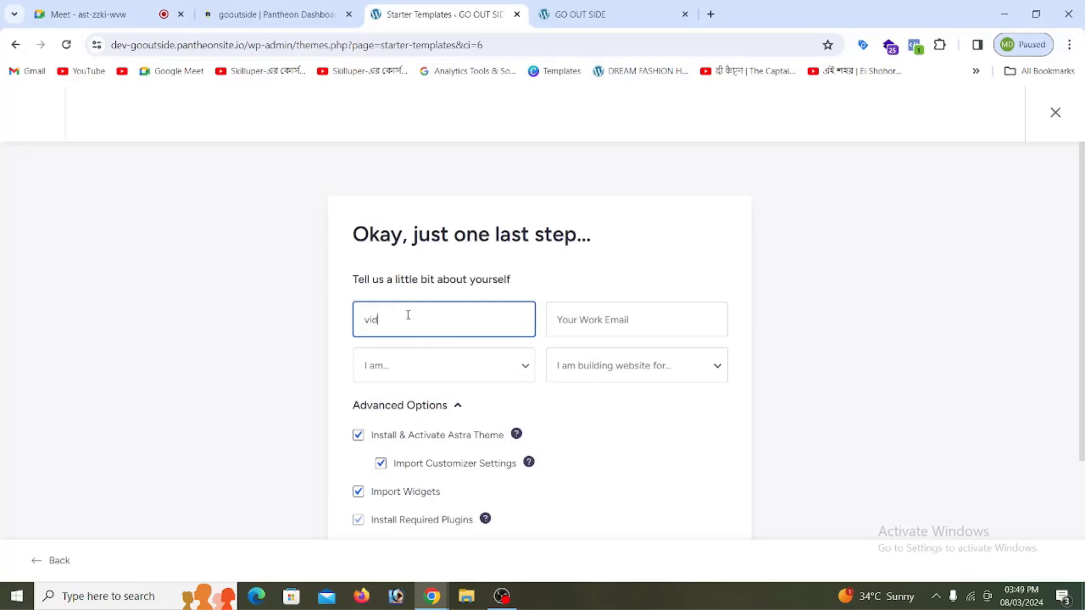
{"action": "key", "text": "BackSpace"}
{"action": "key", "text": "BackSpace"}
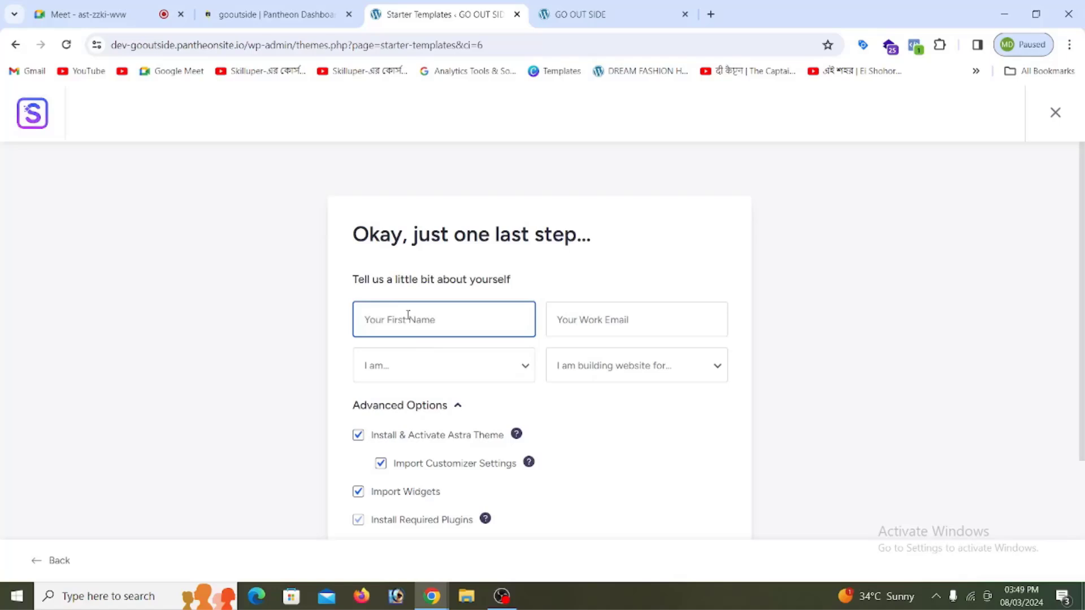
{"action": "type", "text": "Vision IT"}
{"action": "left_click", "coordinate": [596, 317]}
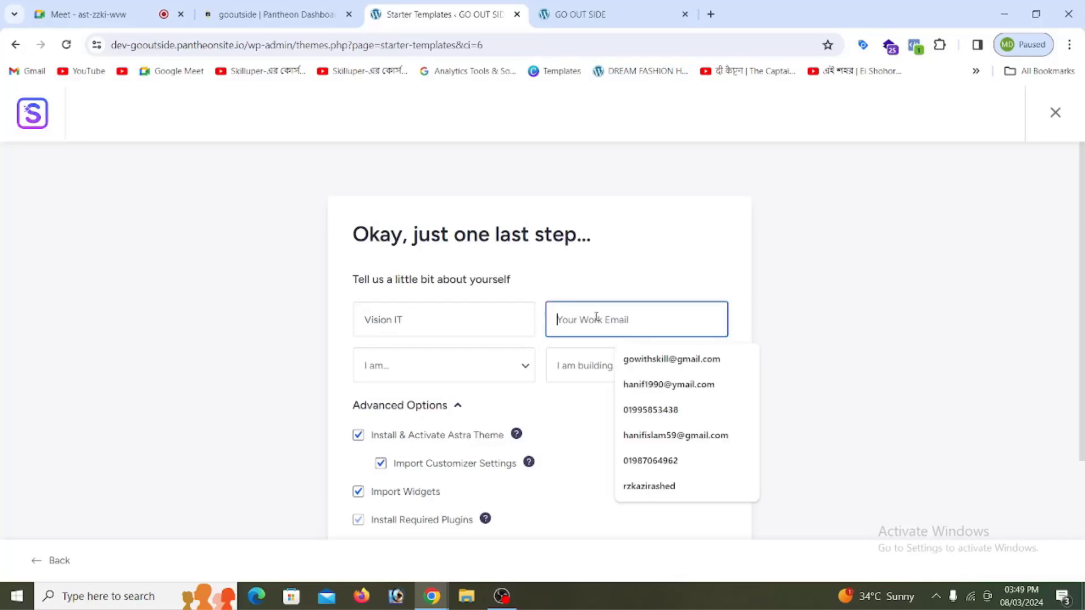
{"action": "key", "text": "ctrl+v"}
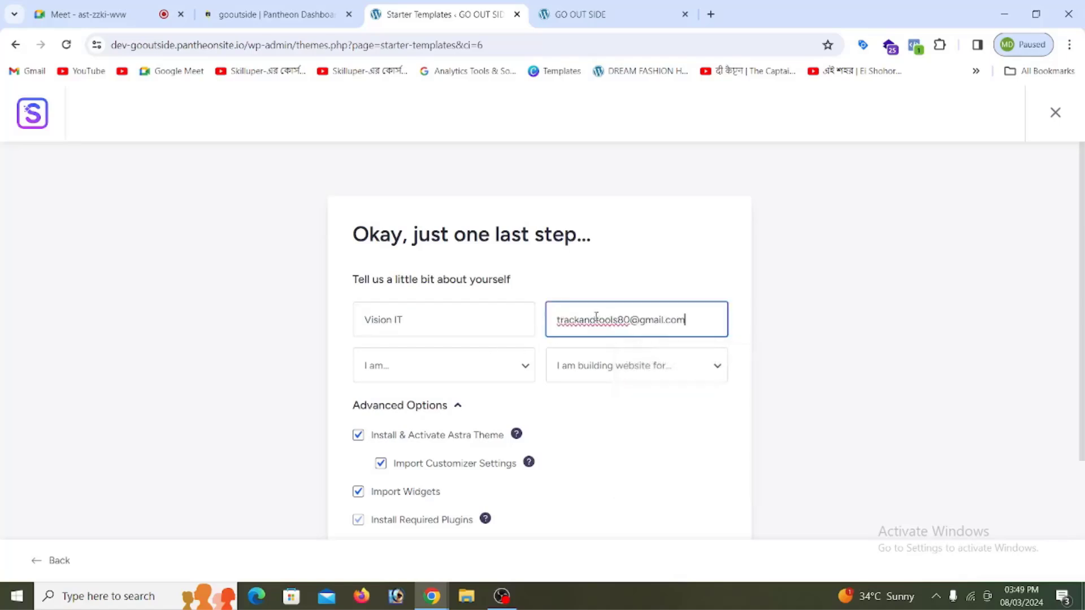
Step: Set experience level to Beginner and building for Myself/My Company, then submit to build the site
{"action": "left_click", "coordinate": [428, 371]}
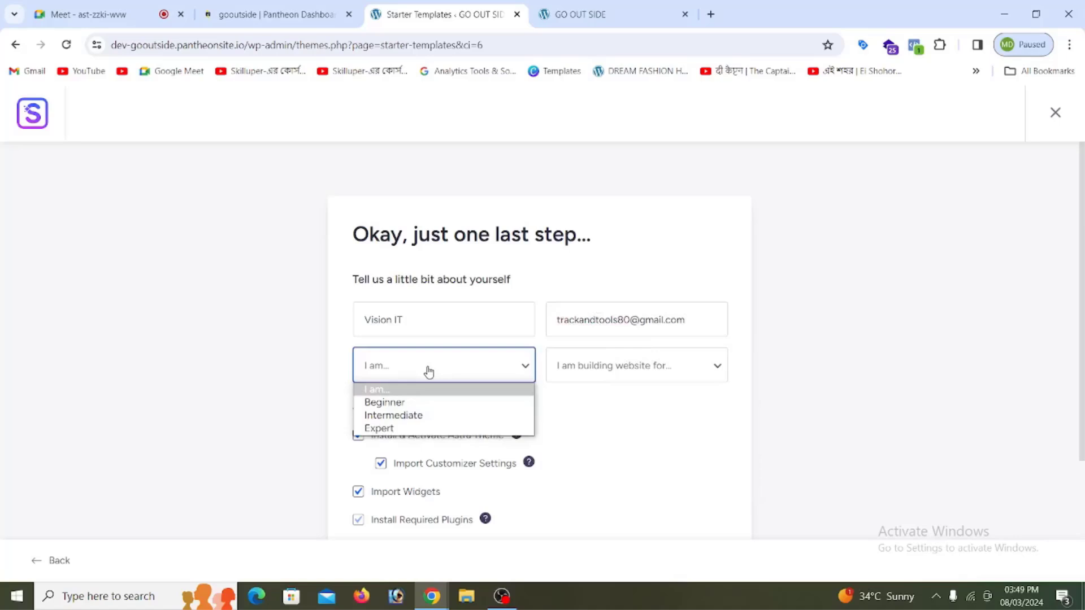
{"action": "left_click", "coordinate": [411, 408]}
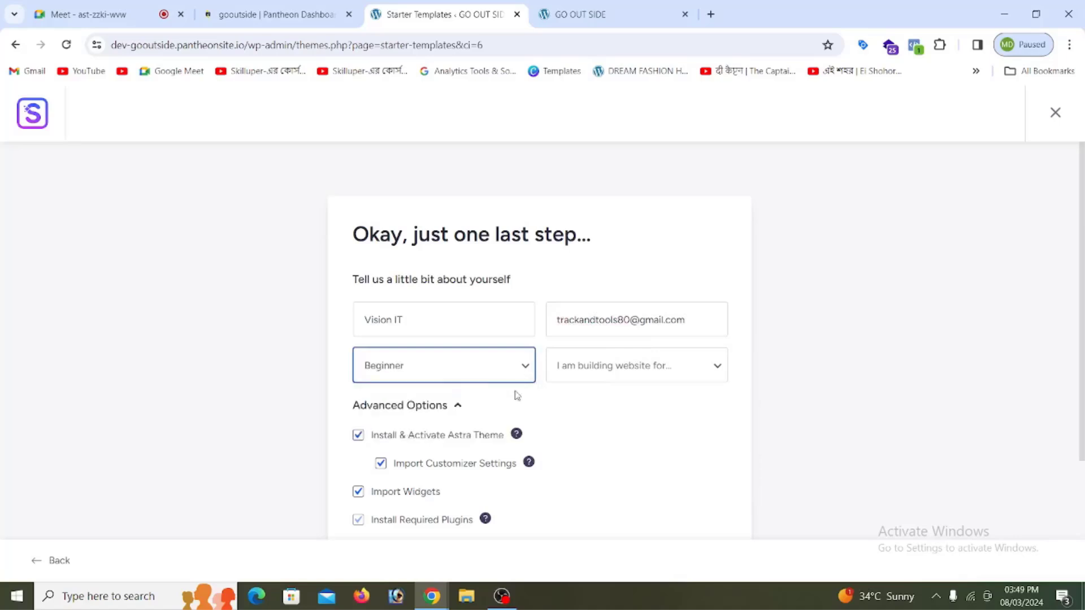
{"action": "left_click", "coordinate": [601, 373]}
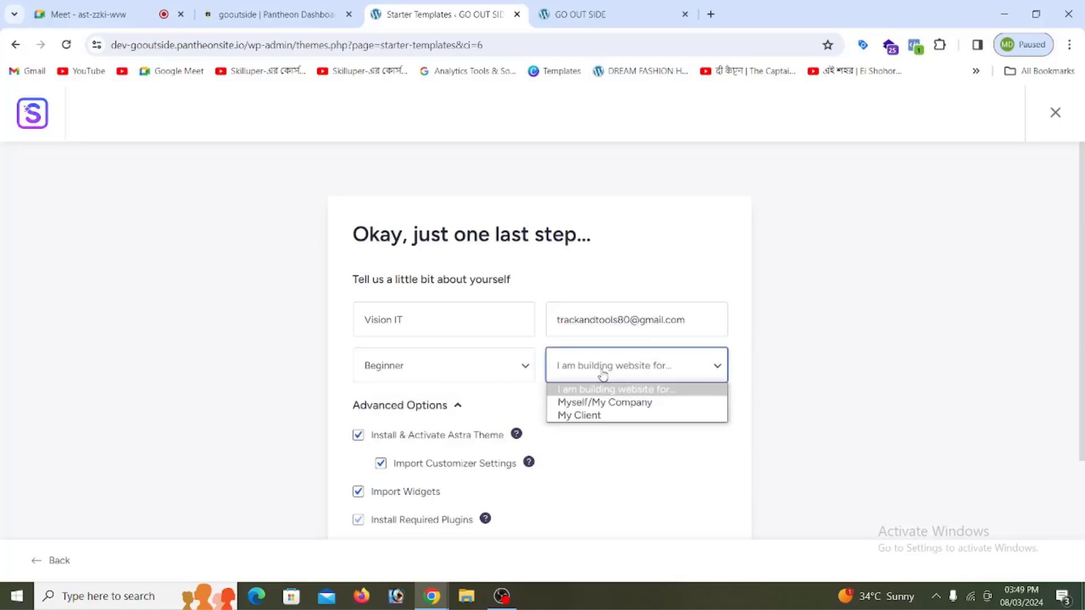
{"action": "left_click", "coordinate": [597, 404]}
{"action": "scroll", "coordinate": [479, 433], "scroll_direction": "down", "scroll_amount": 3}
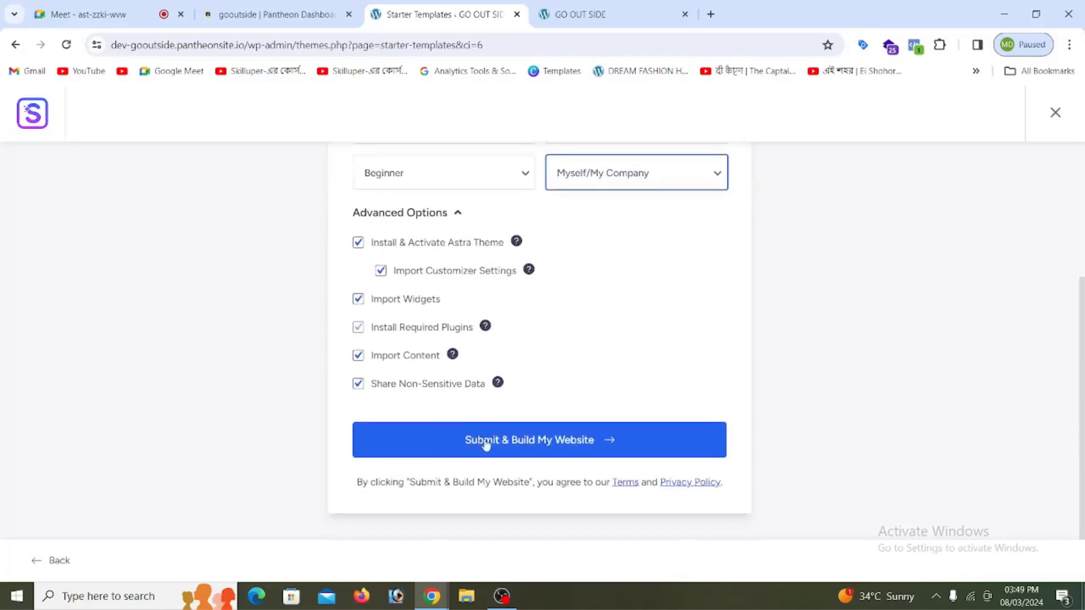
{"action": "left_click", "coordinate": [516, 444]}
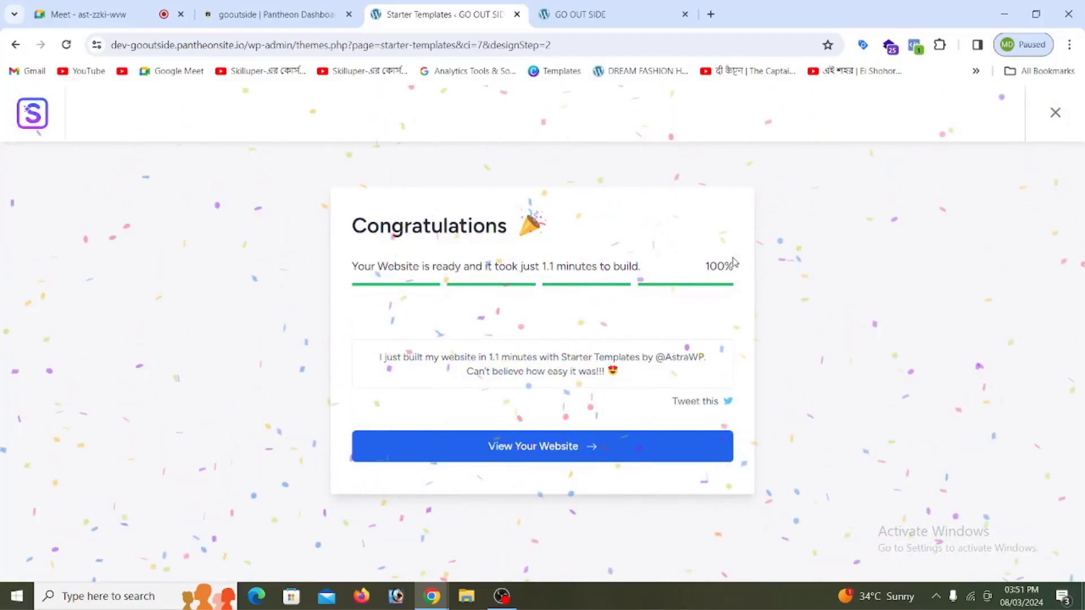
Step: Open the finished GO OUT SIDE website in a new browser tab
{"action": "right_click", "coordinate": [545, 450]}
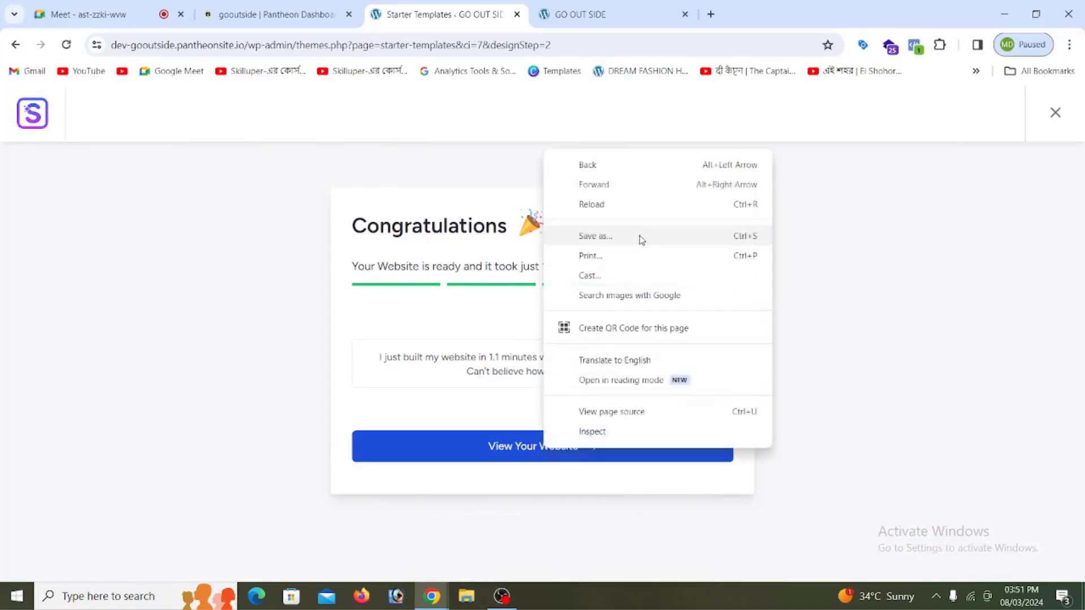
{"action": "left_click", "coordinate": [529, 446]}
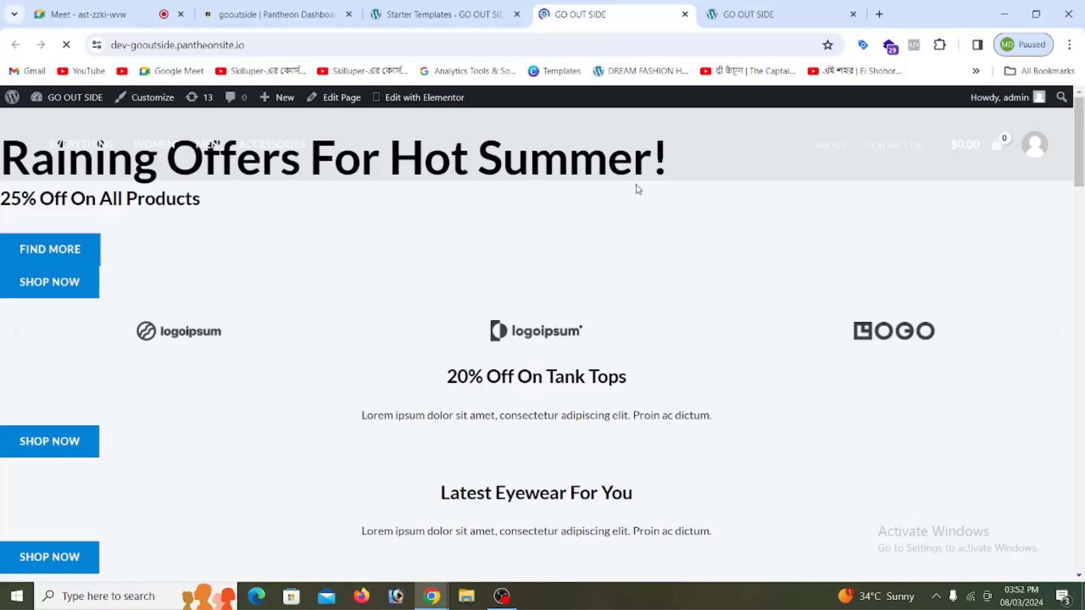
{"action": "scroll", "coordinate": [638, 186], "scroll_direction": "down", "scroll_amount": 15}
{"action": "scroll", "coordinate": [644, 176], "scroll_direction": "up", "scroll_amount": 10}
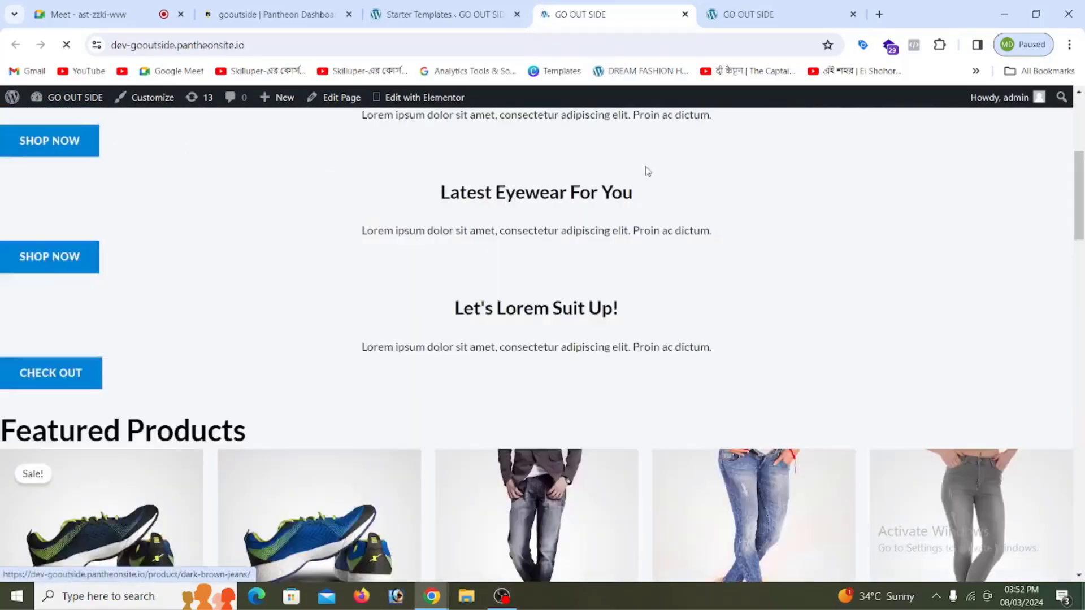
{"action": "scroll", "coordinate": [648, 171], "scroll_direction": "up", "scroll_amount": 3}
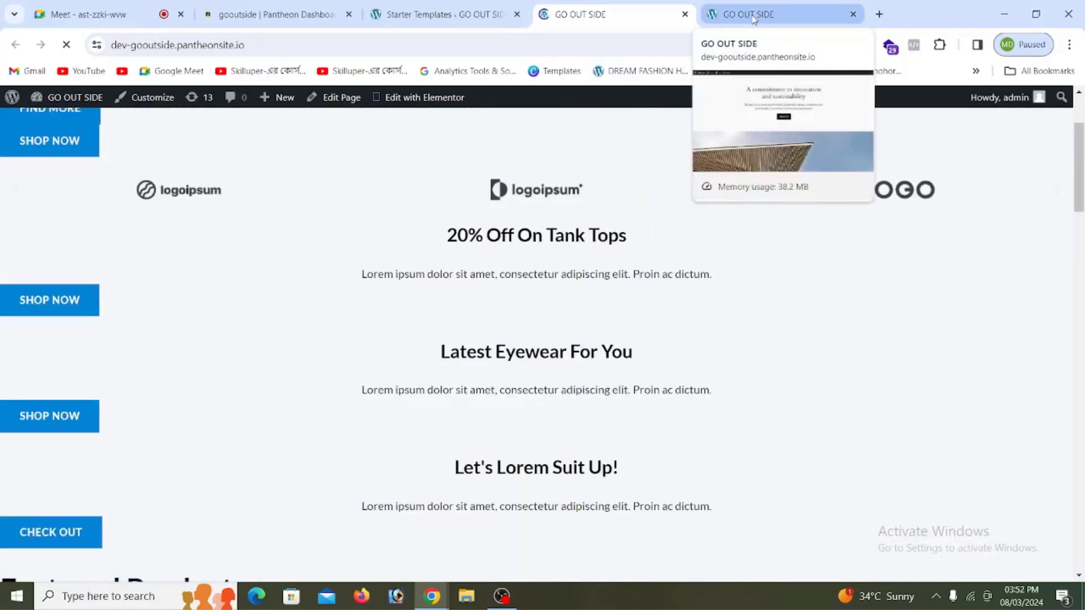
{"action": "left_click", "coordinate": [752, 17]}
{"action": "scroll", "coordinate": [645, 228], "scroll_direction": "down", "scroll_amount": 15}
{"action": "scroll", "coordinate": [648, 231], "scroll_direction": "down", "scroll_amount": 5}
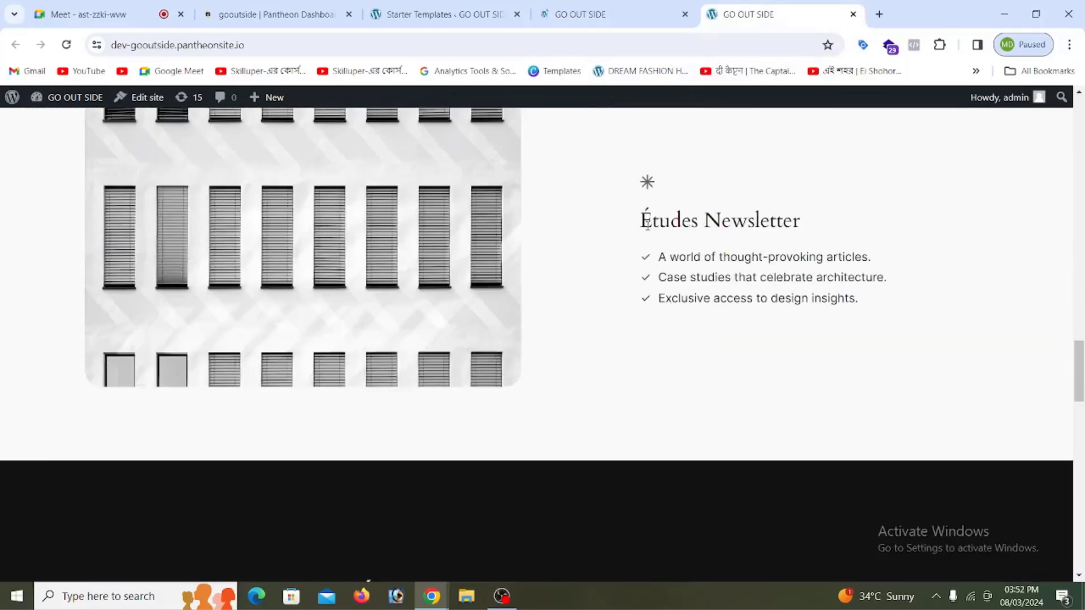
{"action": "scroll", "coordinate": [646, 225], "scroll_direction": "up", "scroll_amount": 20}
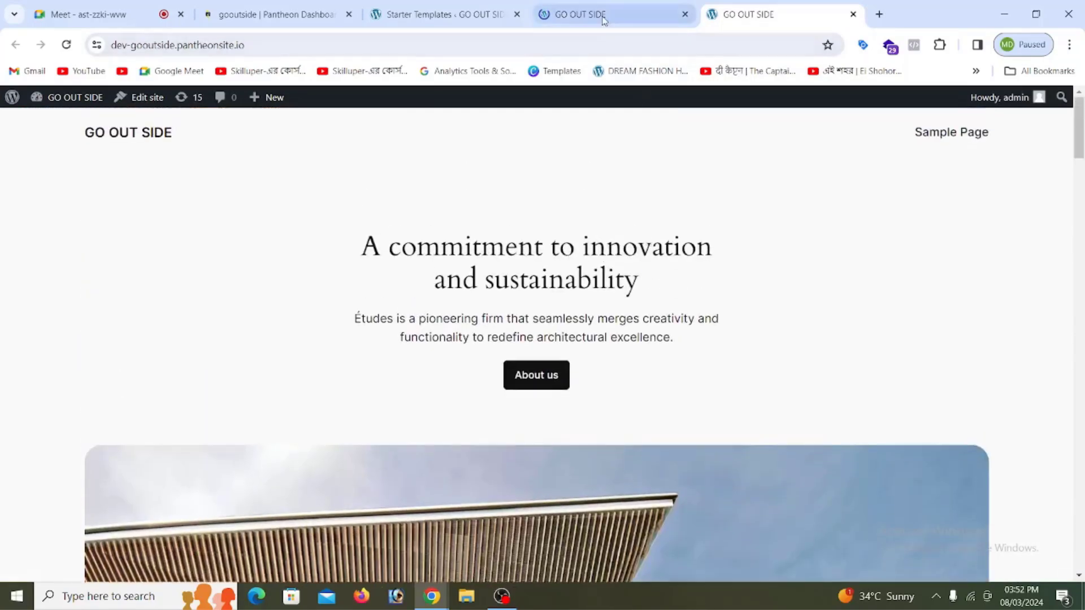
{"action": "left_click", "coordinate": [600, 14]}
{"action": "scroll", "coordinate": [508, 294], "scroll_direction": "down", "scroll_amount": 8}
{"action": "scroll", "coordinate": [508, 293], "scroll_direction": "down", "scroll_amount": 5}
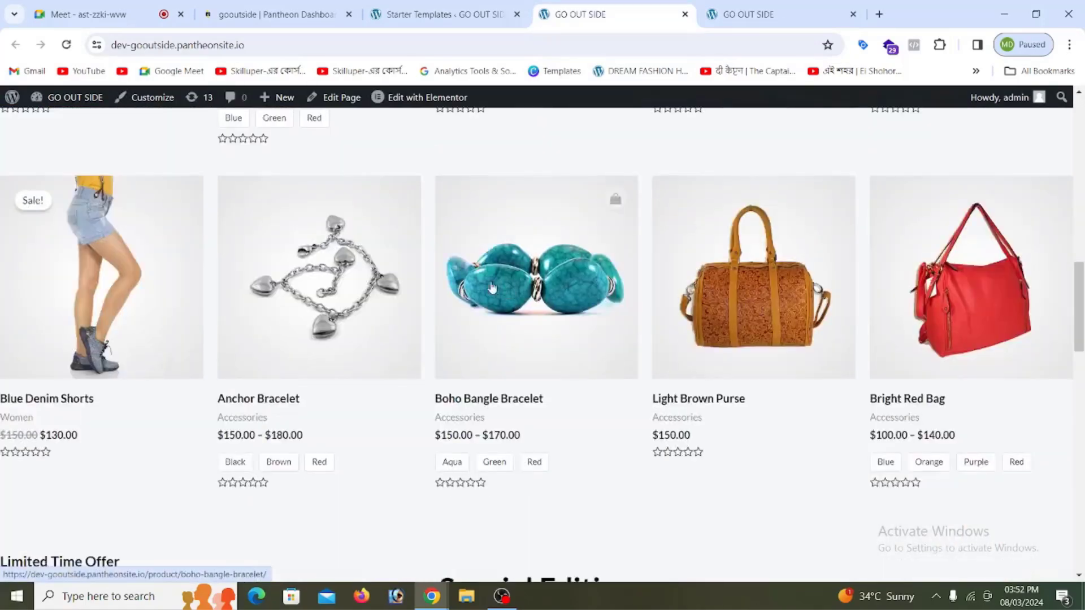
{"action": "scroll", "coordinate": [430, 271], "scroll_direction": "up", "scroll_amount": 5}
{"action": "scroll", "coordinate": [897, 320], "scroll_direction": "down", "scroll_amount": 3}
{"action": "scroll", "coordinate": [897, 321], "scroll_direction": "down", "scroll_amount": 6}
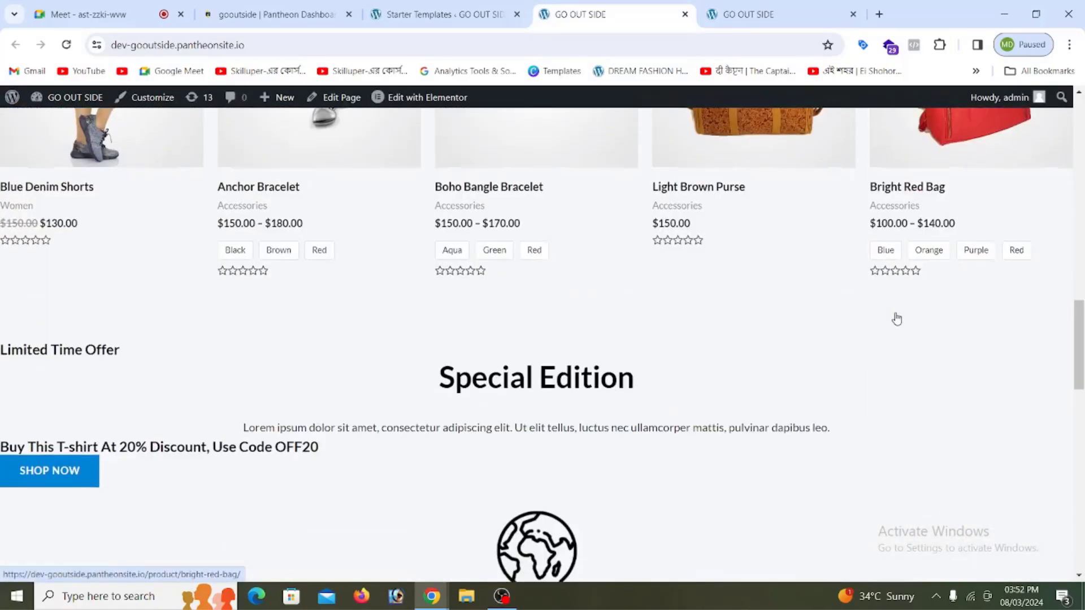
{"action": "scroll", "coordinate": [753, 330], "scroll_direction": "down", "scroll_amount": 8}
{"action": "scroll", "coordinate": [748, 331], "scroll_direction": "down", "scroll_amount": 5}
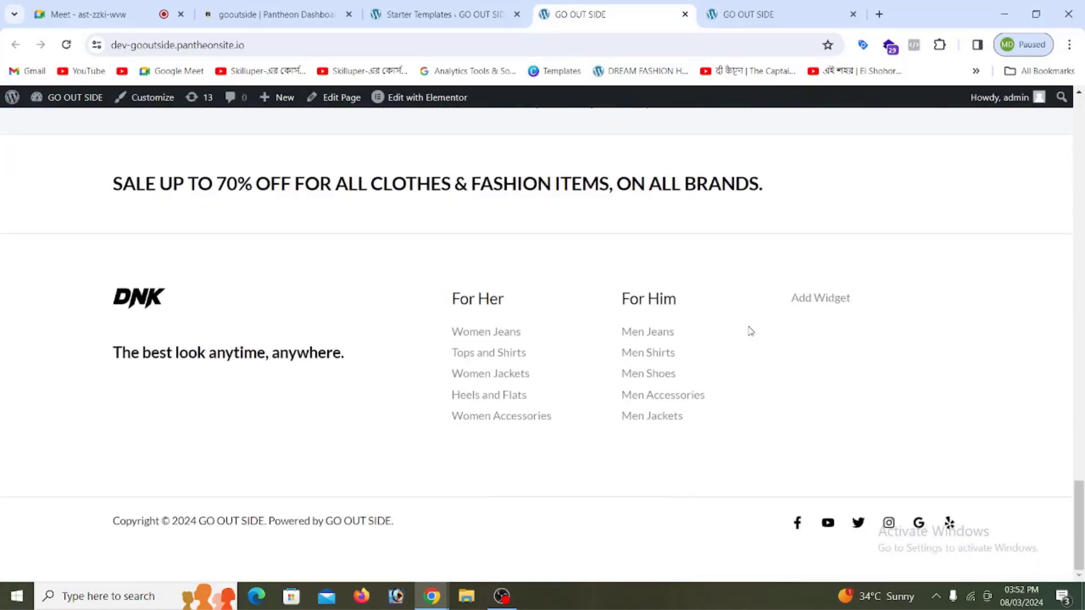
{"action": "scroll", "coordinate": [749, 330], "scroll_direction": "up", "scroll_amount": 20}
{"action": "scroll", "coordinate": [751, 331], "scroll_direction": "up", "scroll_amount": 2}
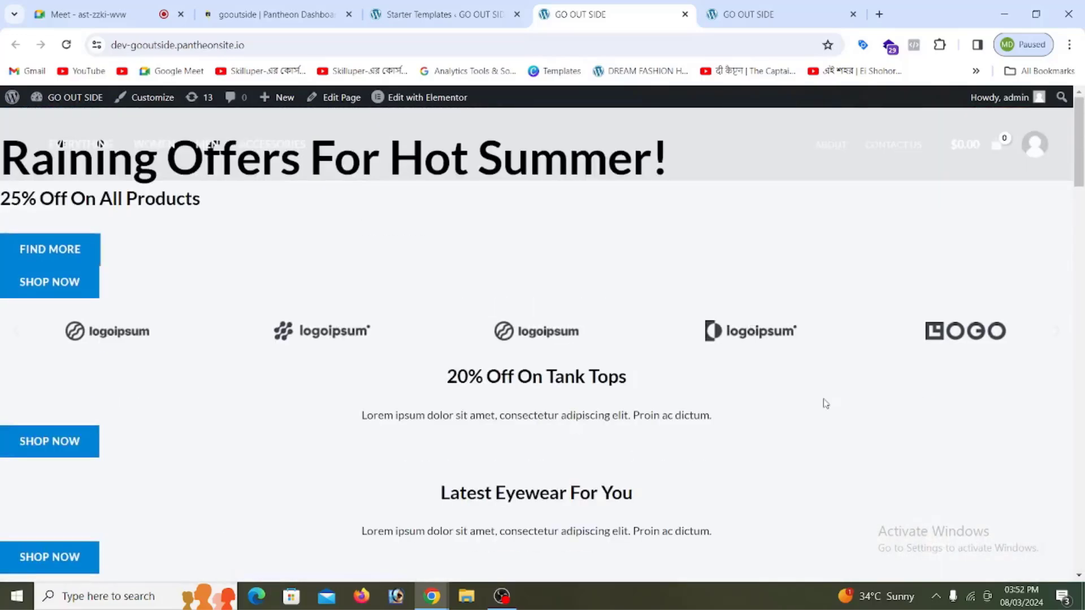
Step: In the Starter Templates tab, trim the address to /wp-admin to load the WordPress Dashboard
{"action": "left_click", "coordinate": [453, 14]}
{"action": "left_click", "coordinate": [296, 45]}
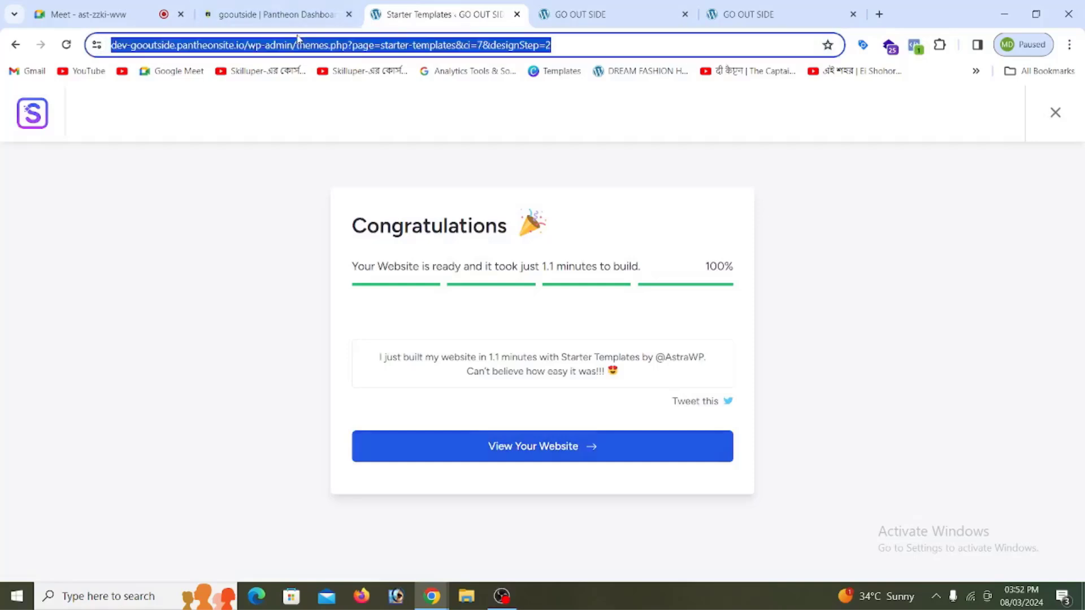
{"action": "left_click", "coordinate": [328, 45]}
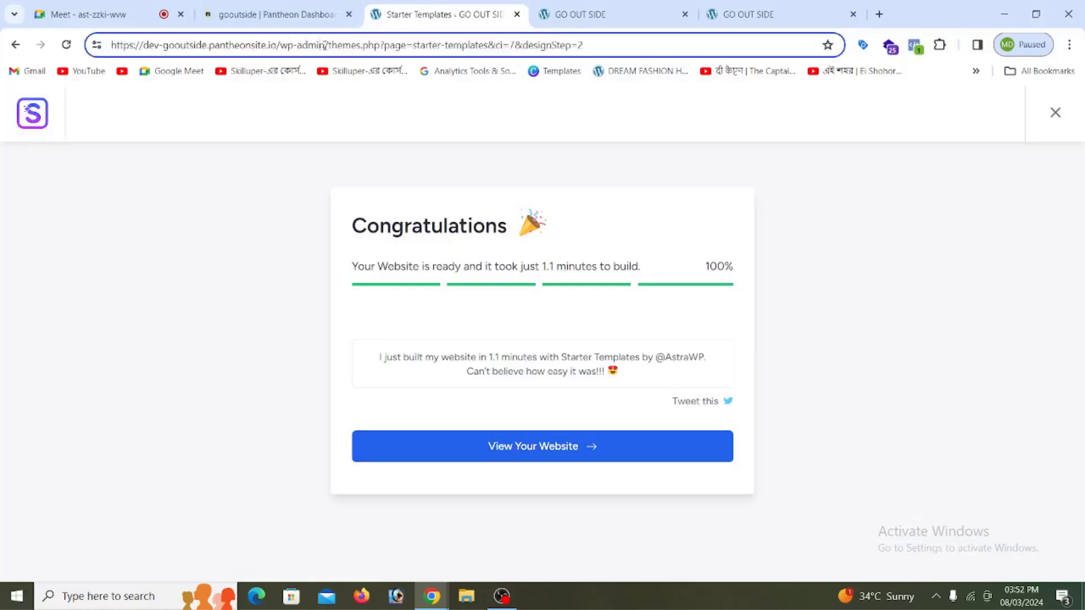
{"action": "left_click_drag", "start_coordinate": [325, 44], "coordinate": [601, 45]}
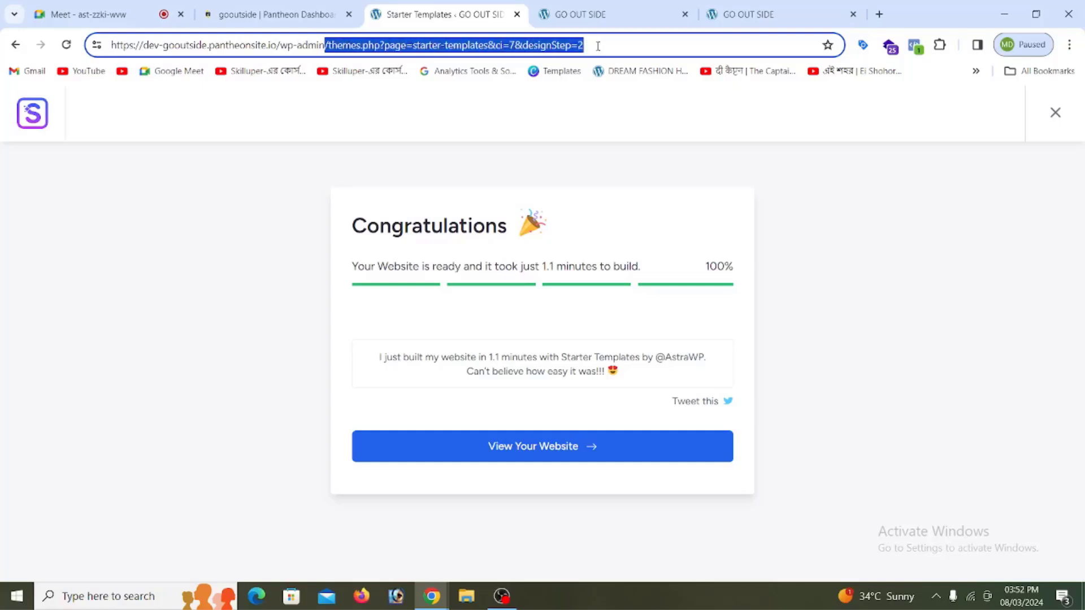
{"action": "key", "text": "BackSpace"}
{"action": "key", "text": "Return"}
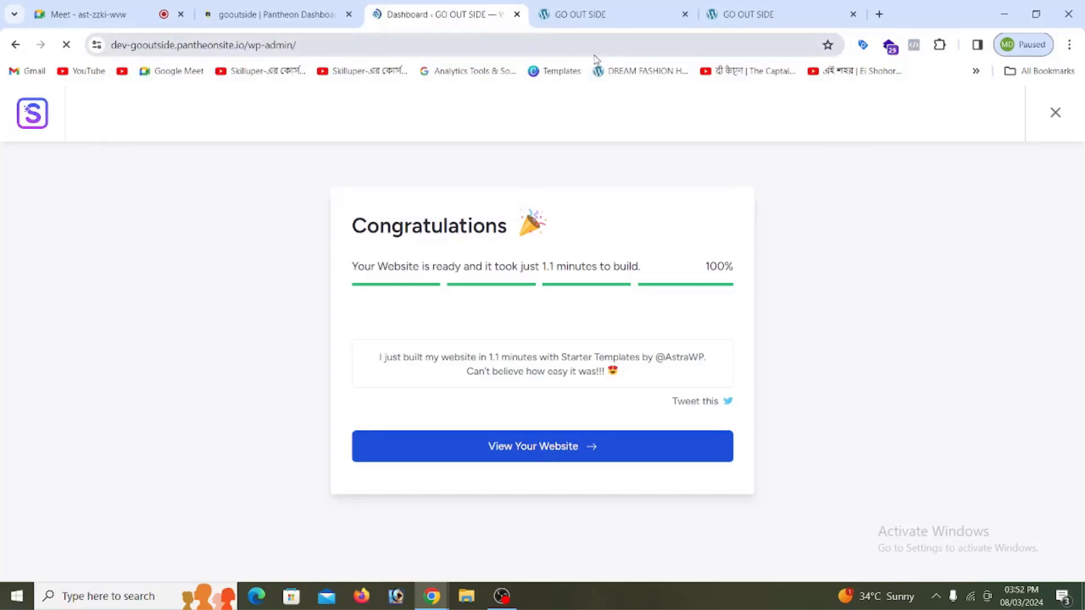
{"action": "scroll", "coordinate": [426, 231], "scroll_direction": "down", "scroll_amount": 10}
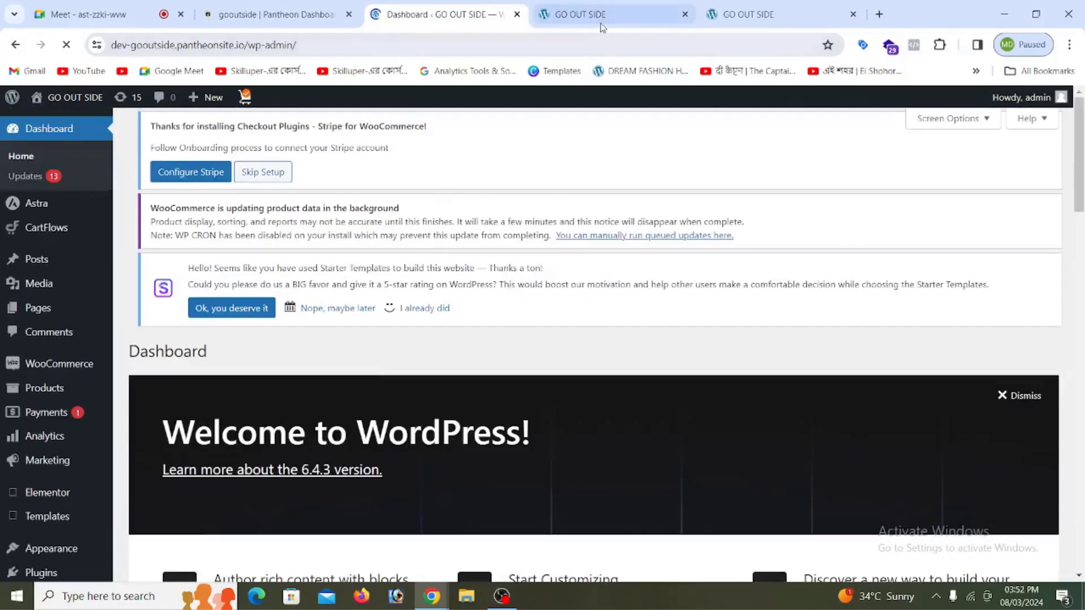
Step: Close the old site tabs and open the live site via Visit Site in a new tab
{"action": "left_click", "coordinate": [676, 20]}
{"action": "left_click", "coordinate": [685, 14]}
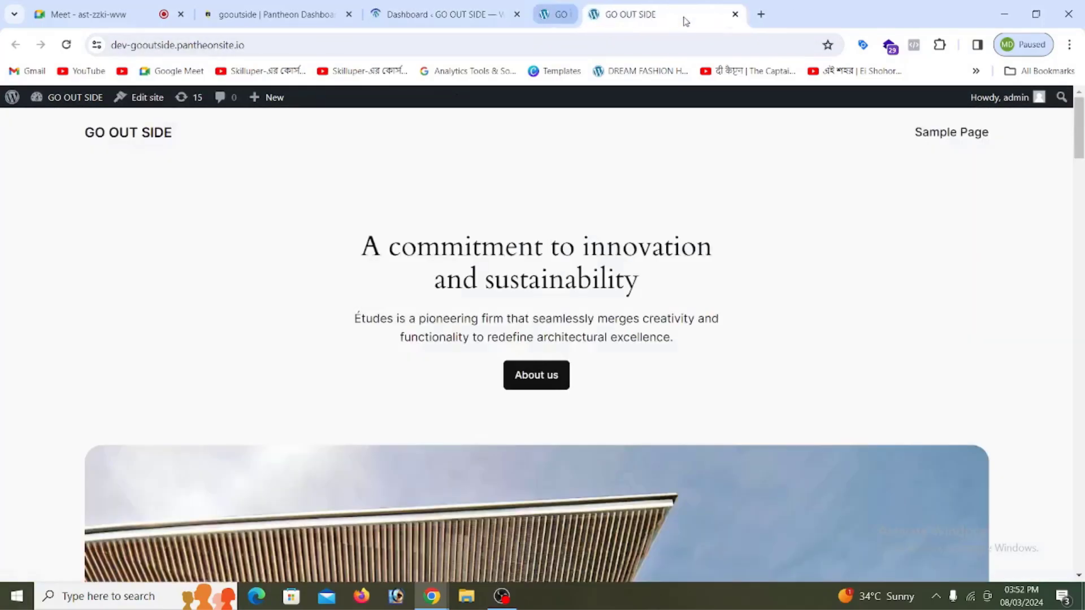
{"action": "left_click", "coordinate": [684, 17]}
{"action": "mouse_move", "coordinate": [79, 104]}
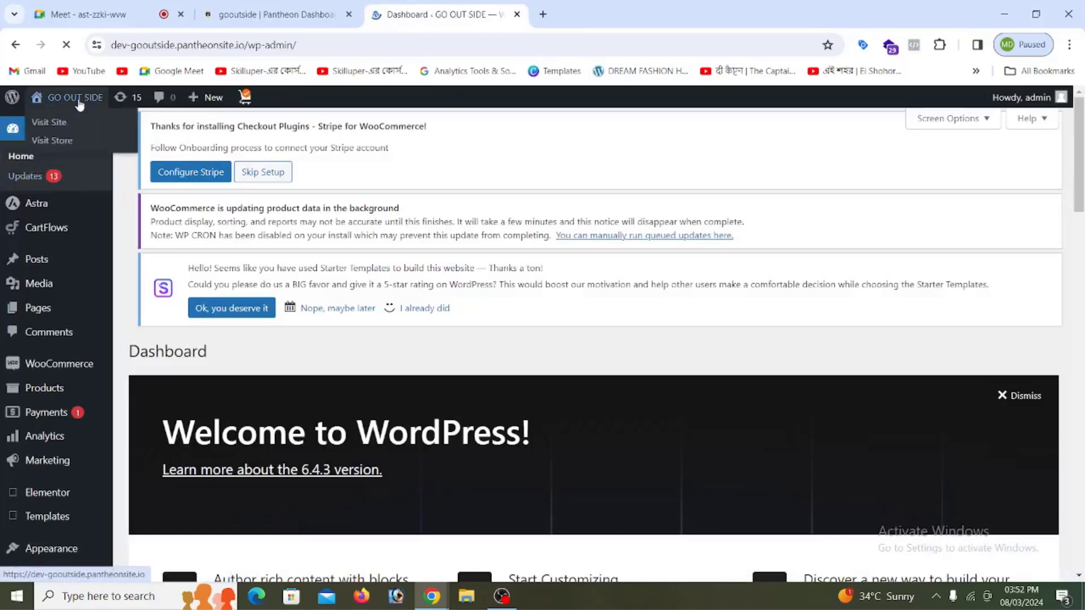
{"action": "right_click", "coordinate": [56, 130]}
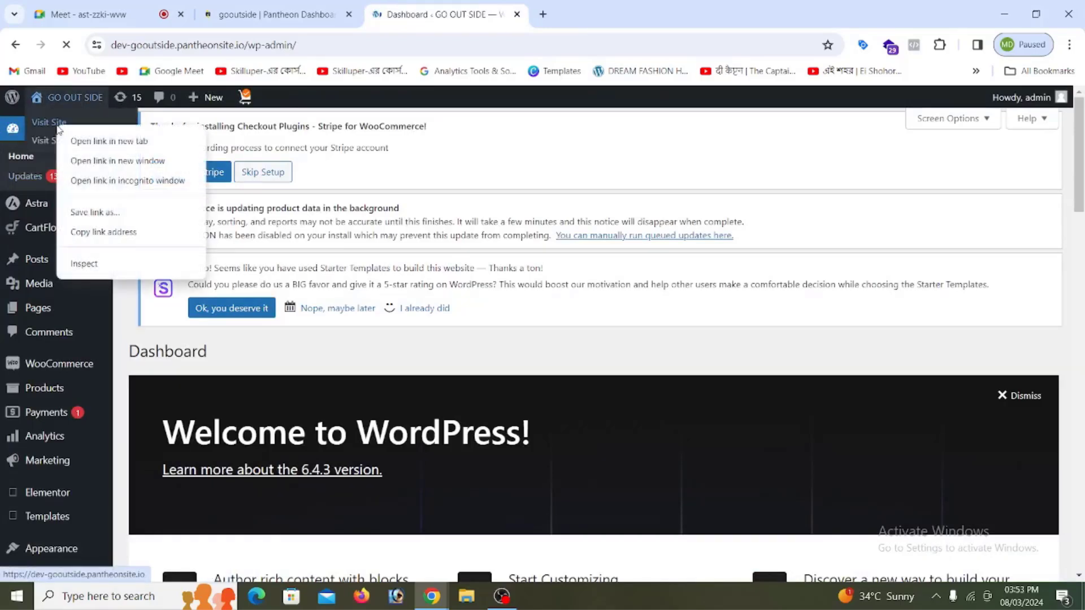
{"action": "left_click", "coordinate": [92, 143]}
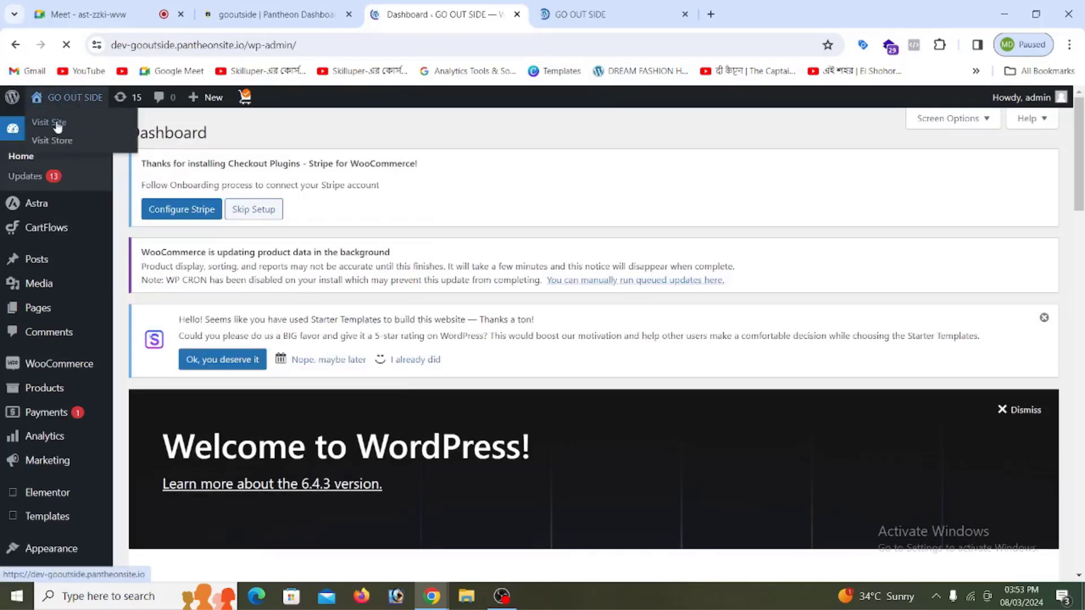
Step: Browse the new storefront tab, checking the hero banner and Featured Products
{"action": "left_click", "coordinate": [598, 17]}
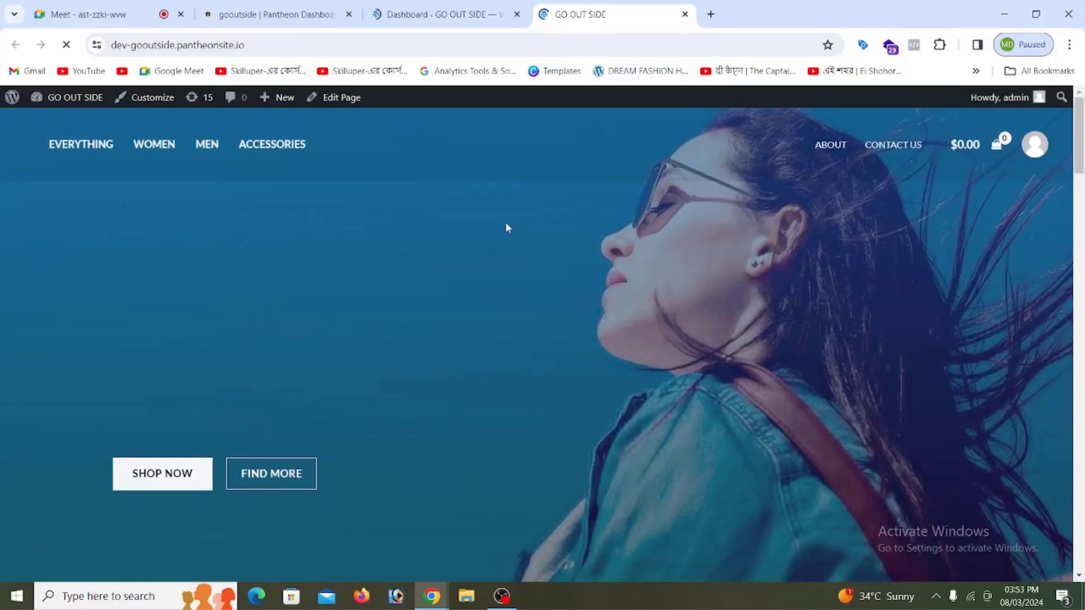
{"action": "scroll", "coordinate": [505, 226], "scroll_direction": "down", "scroll_amount": 15}
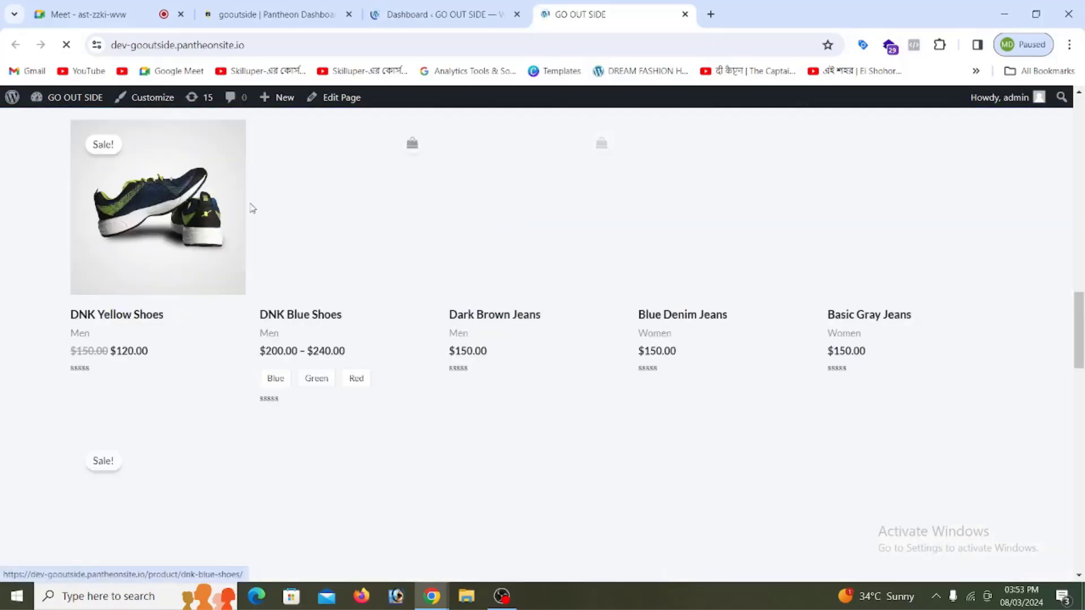
{"action": "scroll", "coordinate": [612, 235], "scroll_direction": "up", "scroll_amount": 3}
{"action": "scroll", "coordinate": [444, 285], "scroll_direction": "down", "scroll_amount": 6}
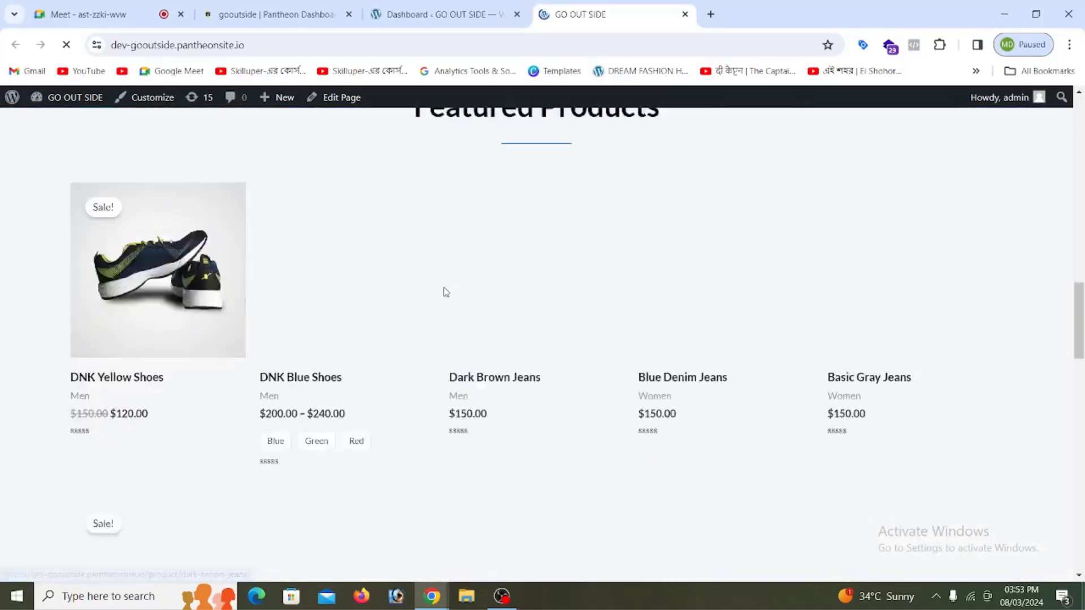
{"action": "scroll", "coordinate": [446, 277], "scroll_direction": "up", "scroll_amount": 7}
{"action": "scroll", "coordinate": [469, 249], "scroll_direction": "up", "scroll_amount": 10}
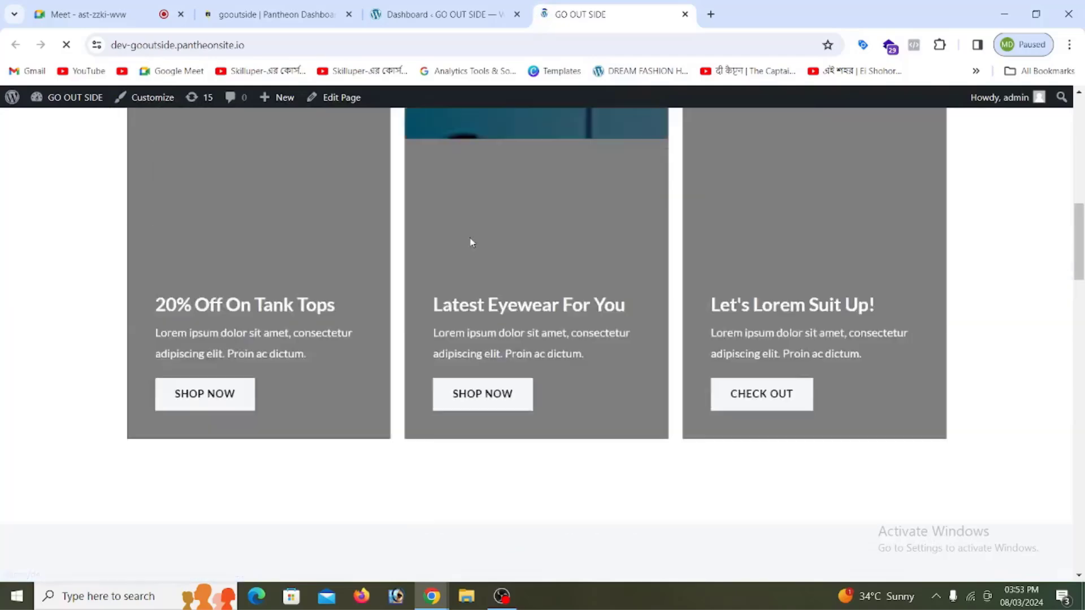
{"action": "scroll", "coordinate": [558, 150], "scroll_direction": "down", "scroll_amount": 11}
{"action": "scroll", "coordinate": [525, 208], "scroll_direction": "down", "scroll_amount": 4}
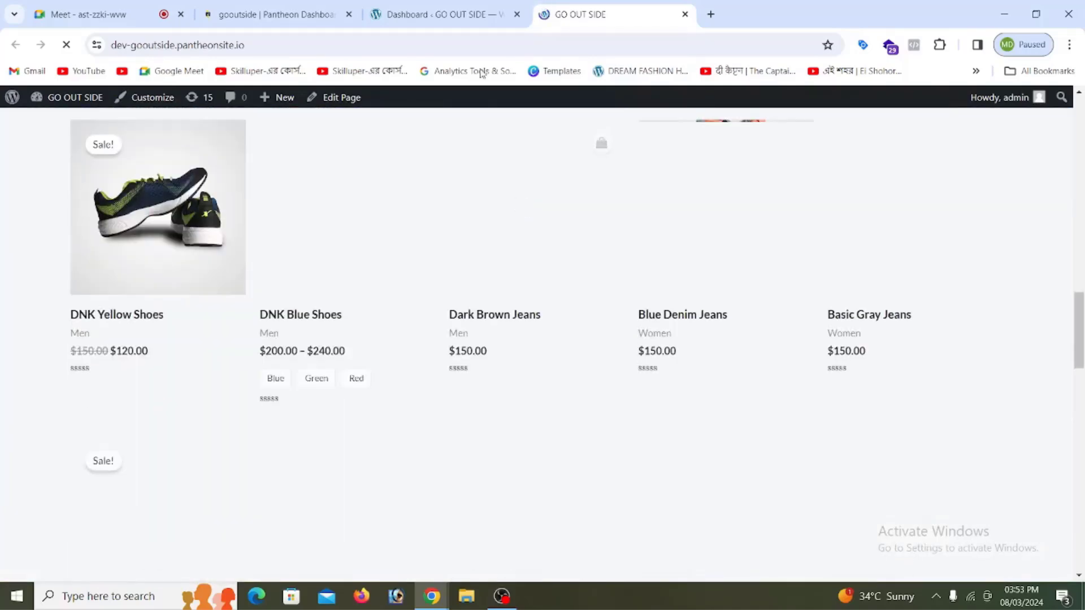
Step: Return to the WordPress Dashboard tab and scroll its Welcome panel
{"action": "left_click", "coordinate": [442, 15]}
{"action": "scroll", "coordinate": [52, 274], "scroll_direction": "down", "scroll_amount": 3}
{"action": "scroll", "coordinate": [52, 274], "scroll_direction": "down", "scroll_amount": 2}
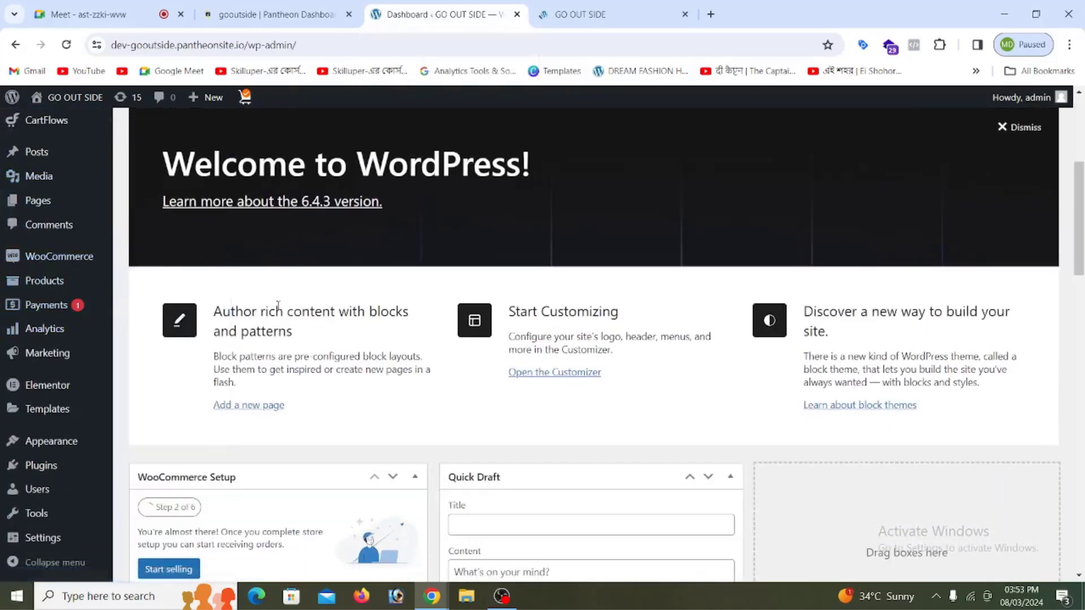
Step: Search plugins for 'conditional', then install and activate Conditional Payments for WooCommerce
{"action": "scroll", "coordinate": [29, 367], "scroll_direction": "down", "scroll_amount": 2}
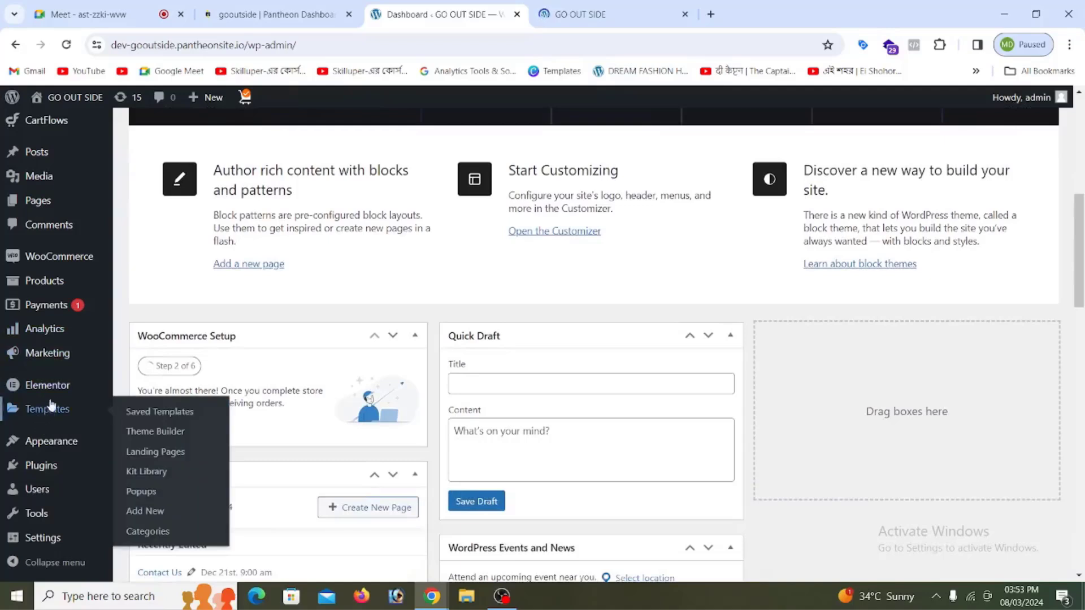
{"action": "mouse_move", "coordinate": [46, 467]}
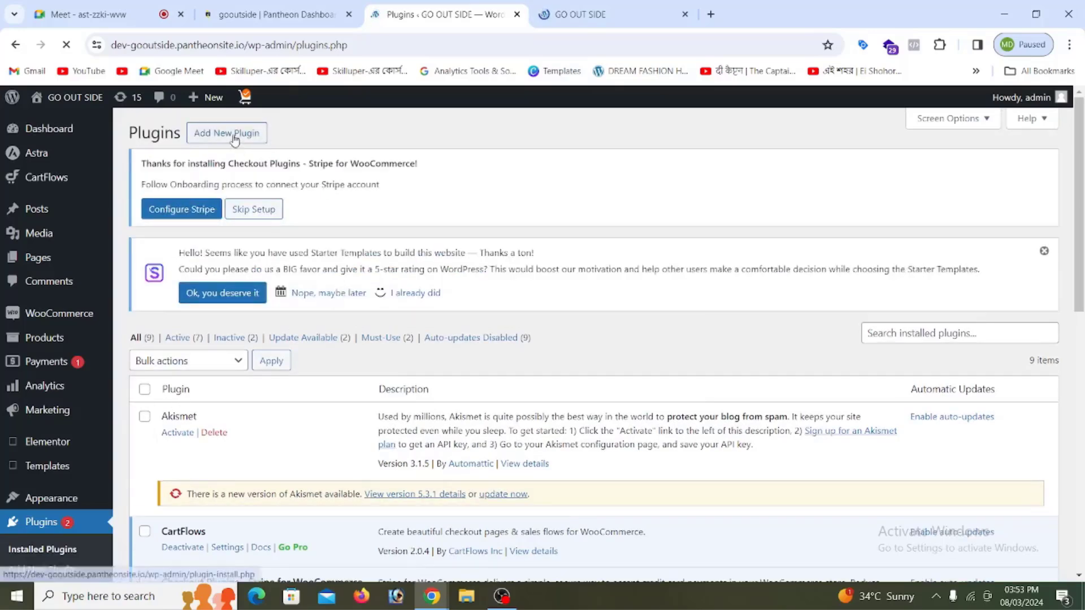
{"action": "left_click", "coordinate": [234, 139]}
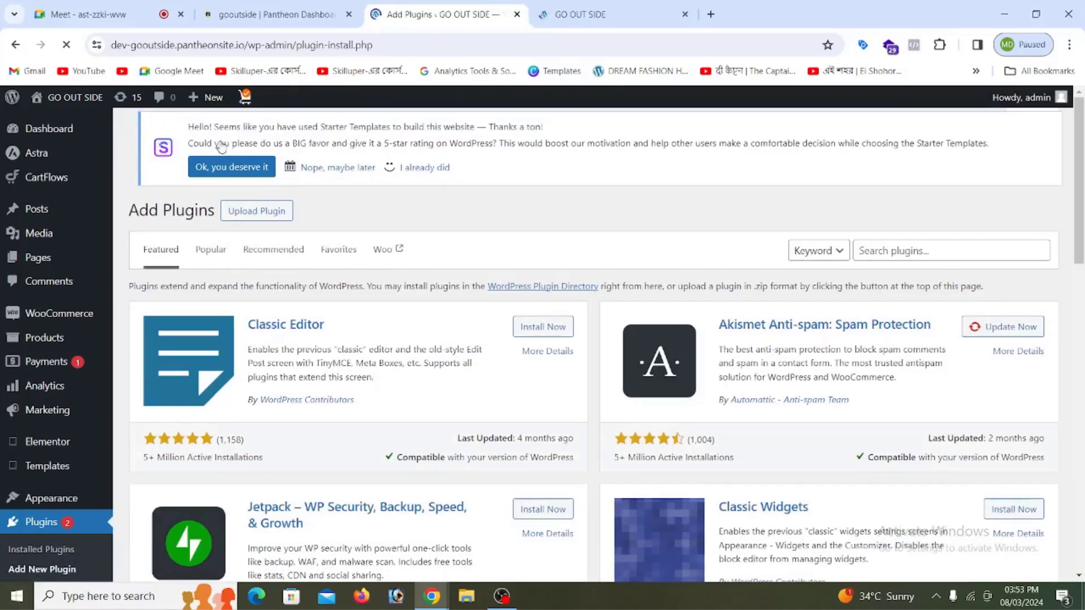
{"action": "left_click", "coordinate": [972, 256]}
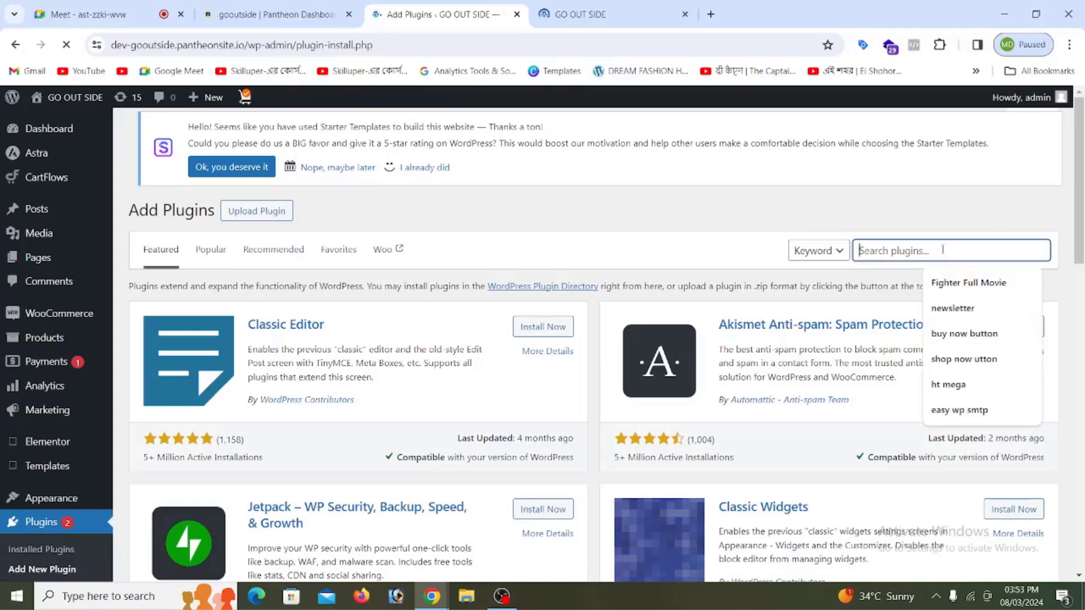
{"action": "type", "text": "c"}
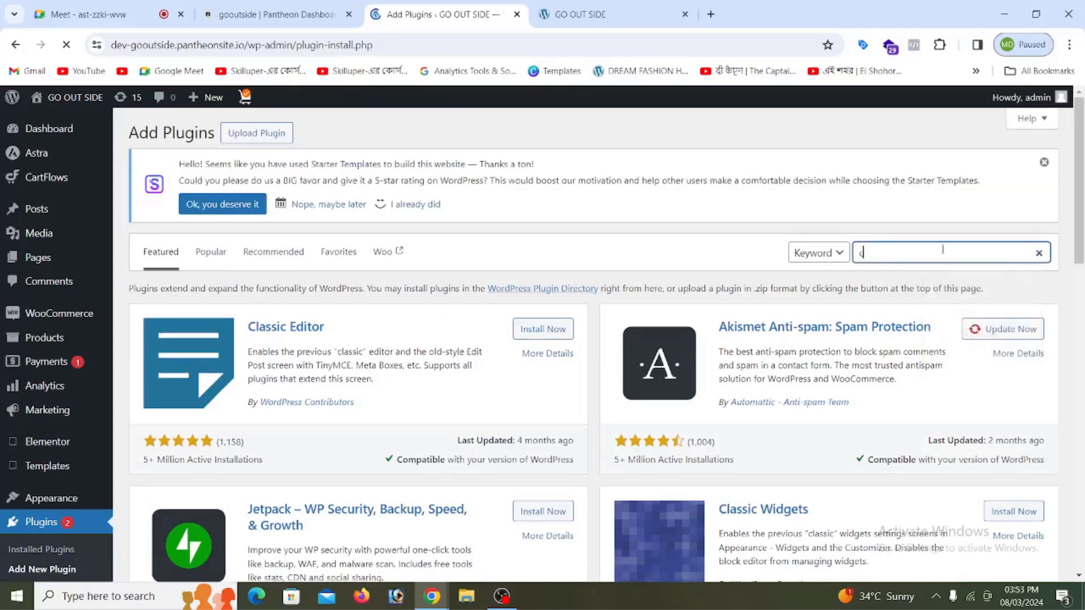
{"action": "type", "text": "ondit"}
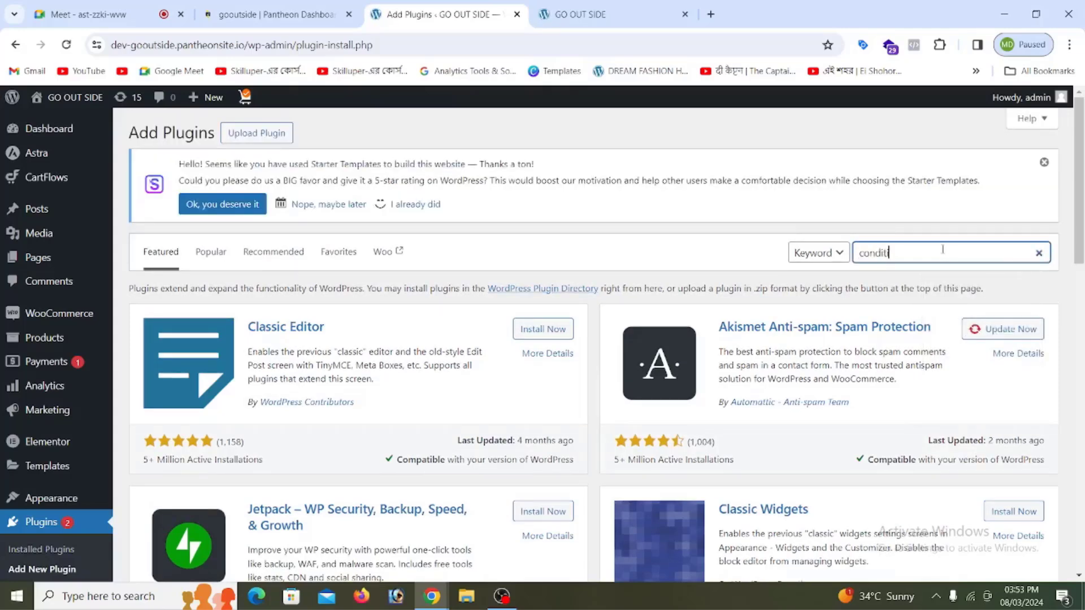
{"action": "type", "text": "ional payment"}
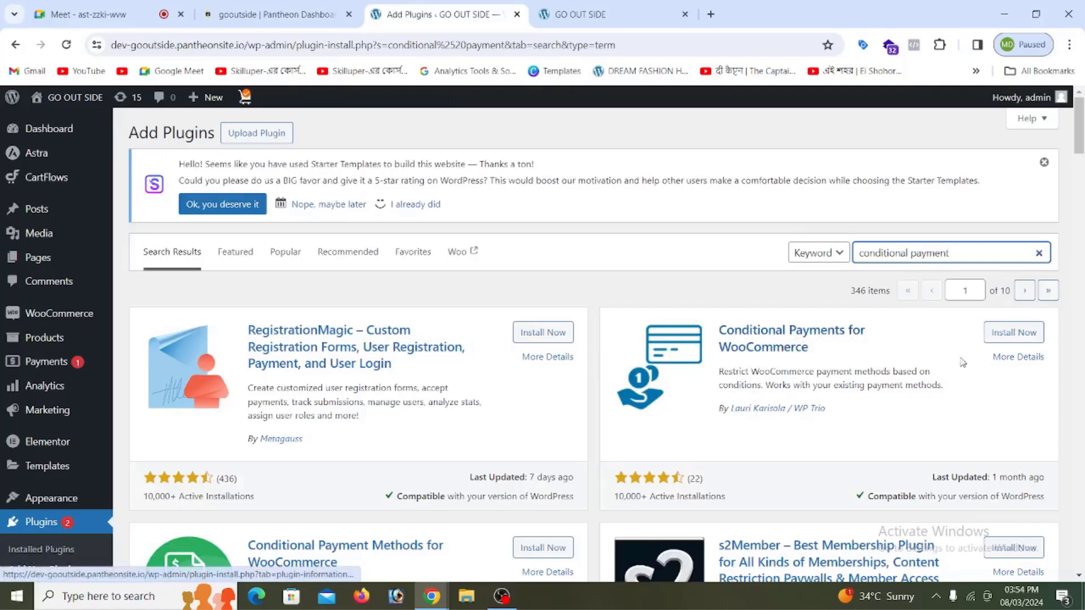
{"action": "left_click", "coordinate": [1011, 335]}
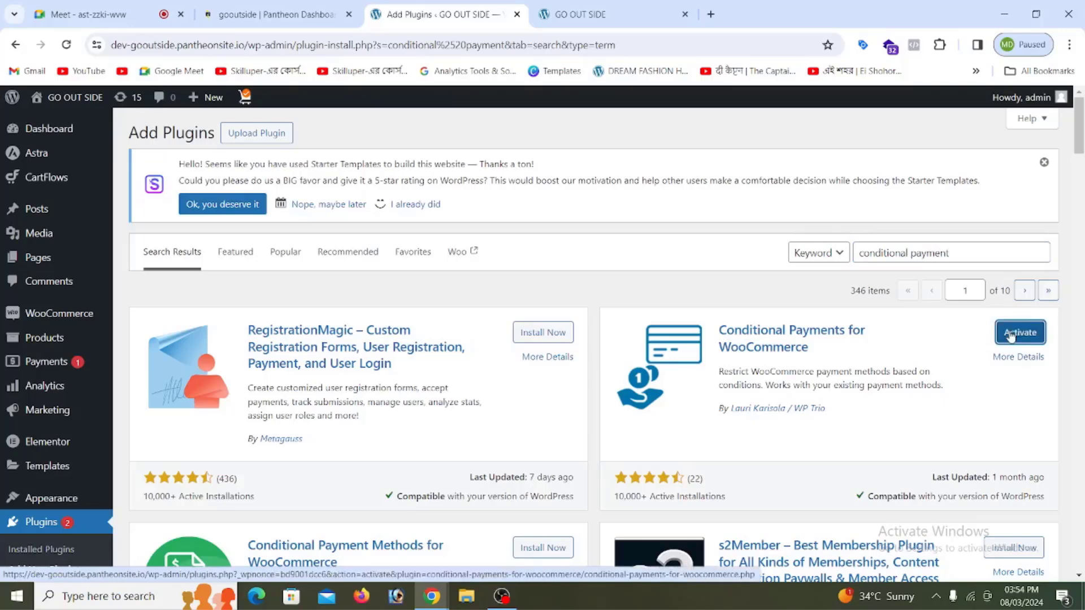
{"action": "left_click", "coordinate": [1014, 334]}
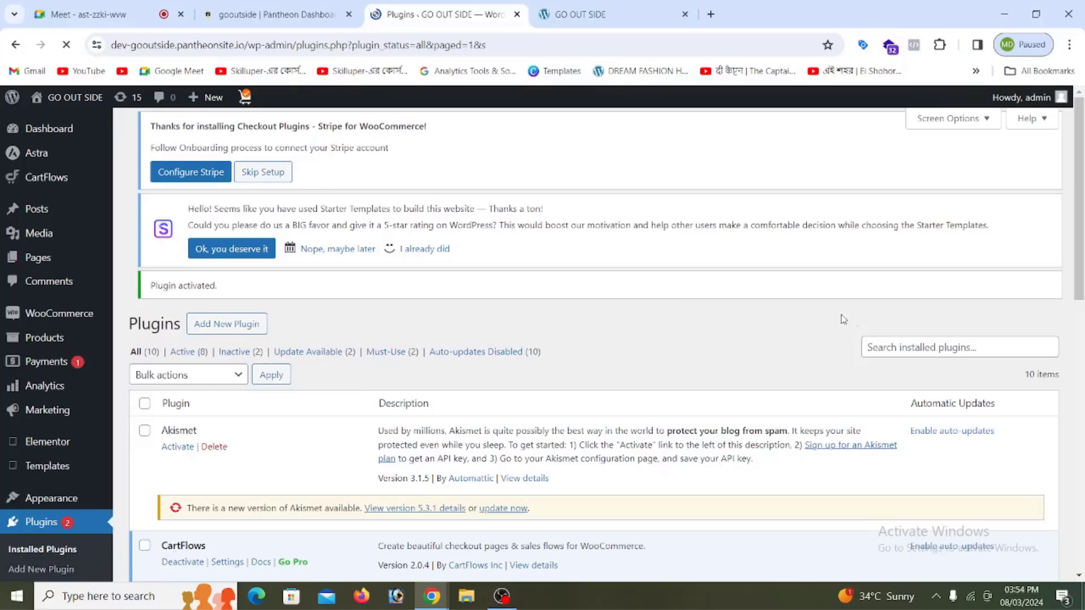
Step: Reload the GO OUT SIDE storefront tab and scroll down to the Featured Products grid
{"action": "left_click", "coordinate": [581, 16]}
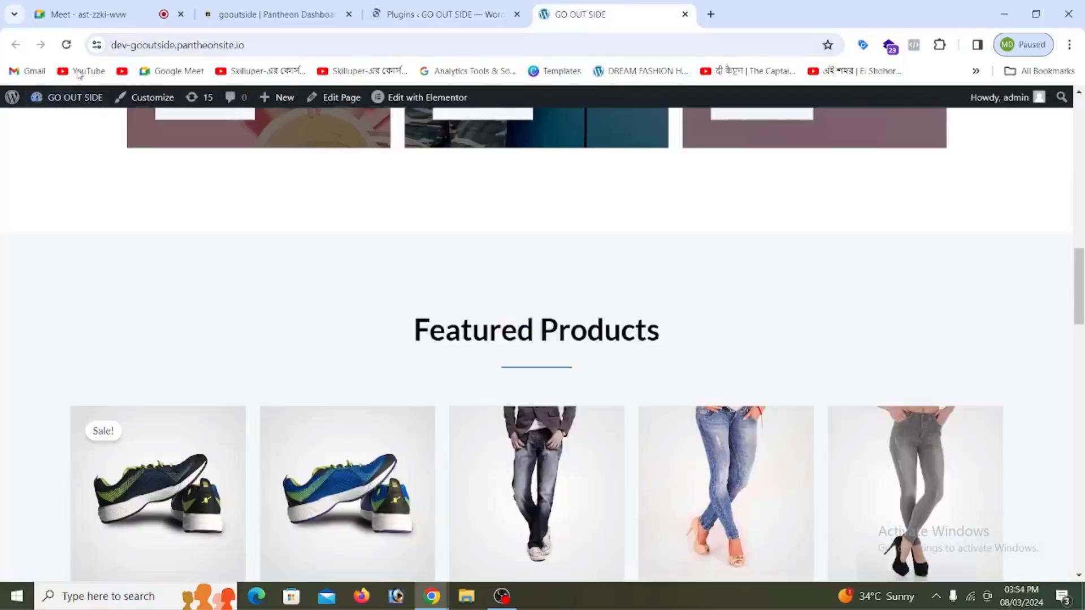
{"action": "left_click", "coordinate": [67, 45]}
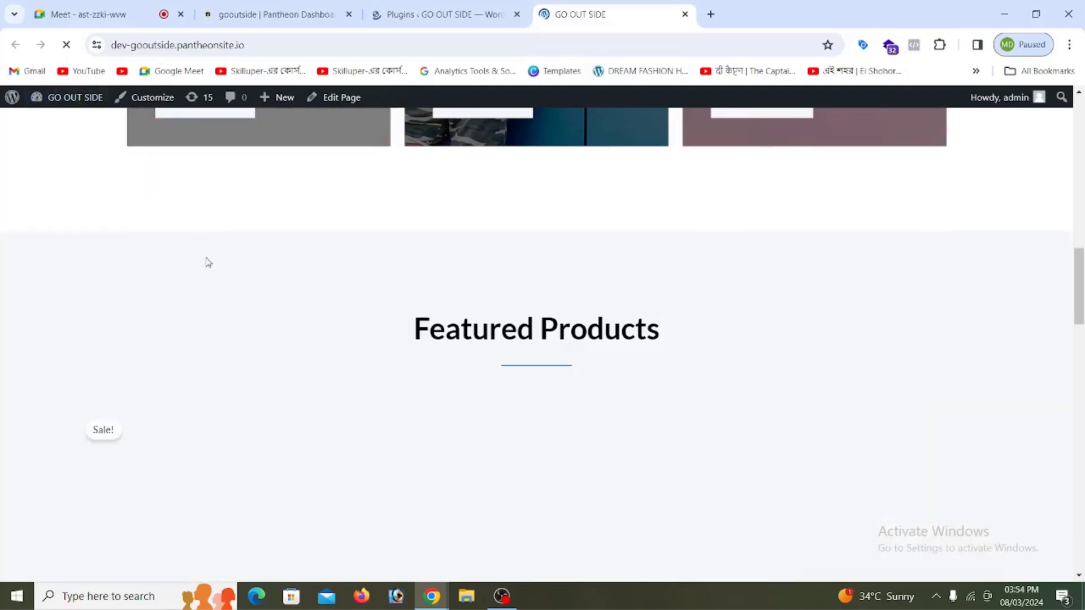
{"action": "scroll", "coordinate": [394, 355], "scroll_direction": "down", "scroll_amount": 3}
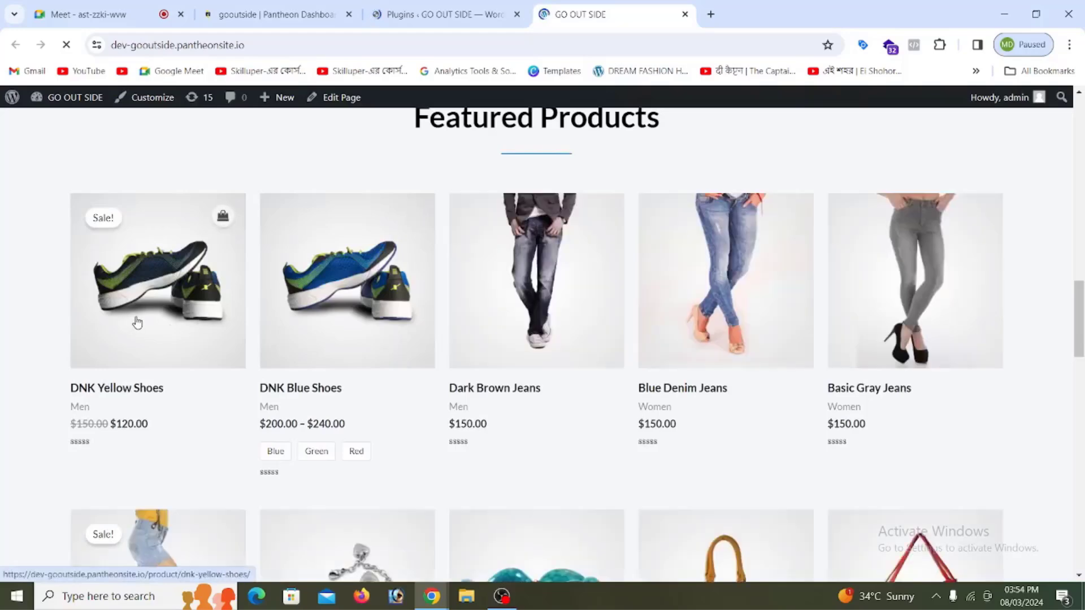
{"action": "scroll", "coordinate": [161, 297], "scroll_direction": "down", "scroll_amount": 5}
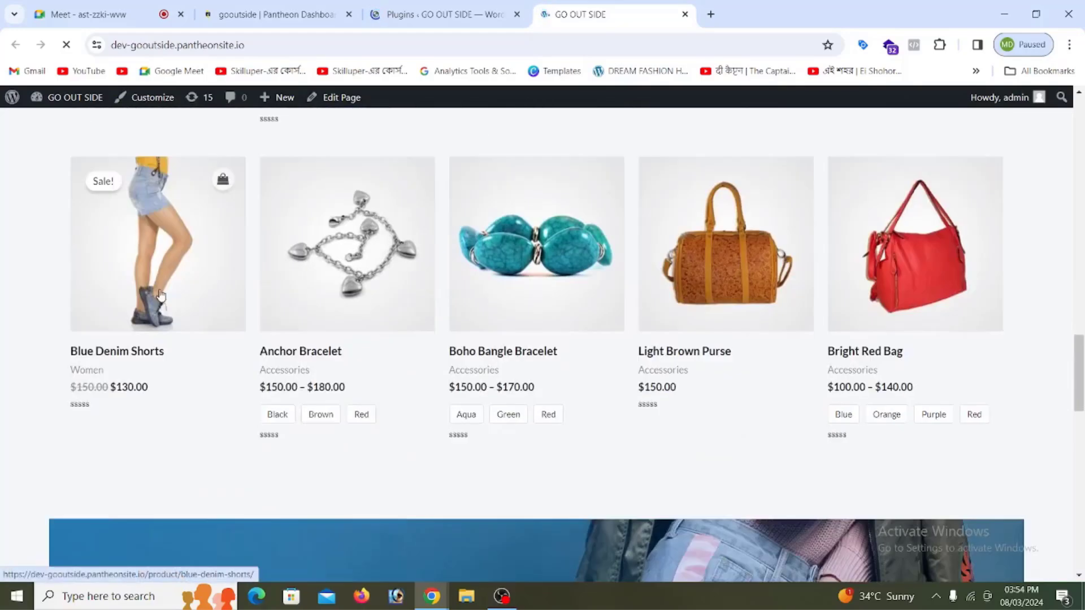
{"action": "scroll", "coordinate": [169, 283], "scroll_direction": "up", "scroll_amount": 6}
{"action": "scroll", "coordinate": [113, 308], "scroll_direction": "down", "scroll_amount": 2}
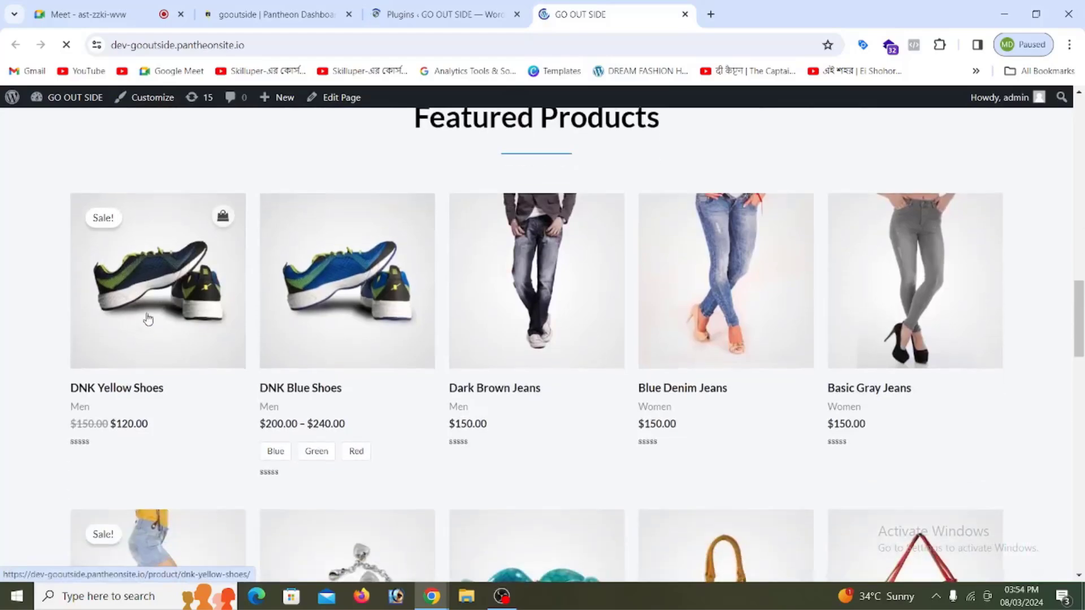
{"action": "scroll", "coordinate": [145, 315], "scroll_direction": "up", "scroll_amount": 10}
{"action": "scroll", "coordinate": [191, 318], "scroll_direction": "down", "scroll_amount": 10}
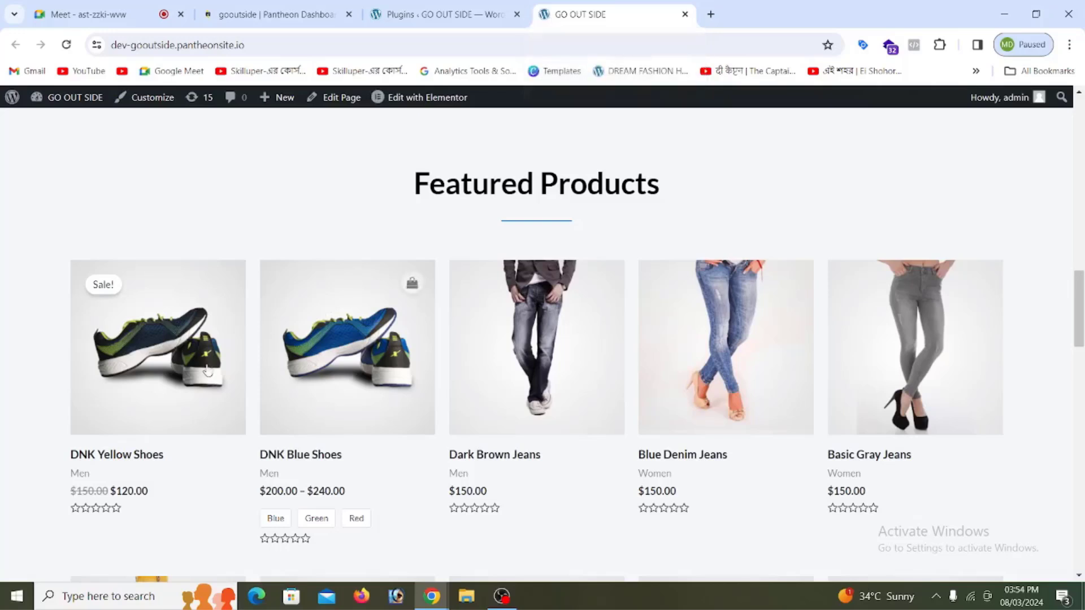
Step: Open the DNK Yellow Shoes product page from Featured Products
{"action": "left_click", "coordinate": [175, 360]}
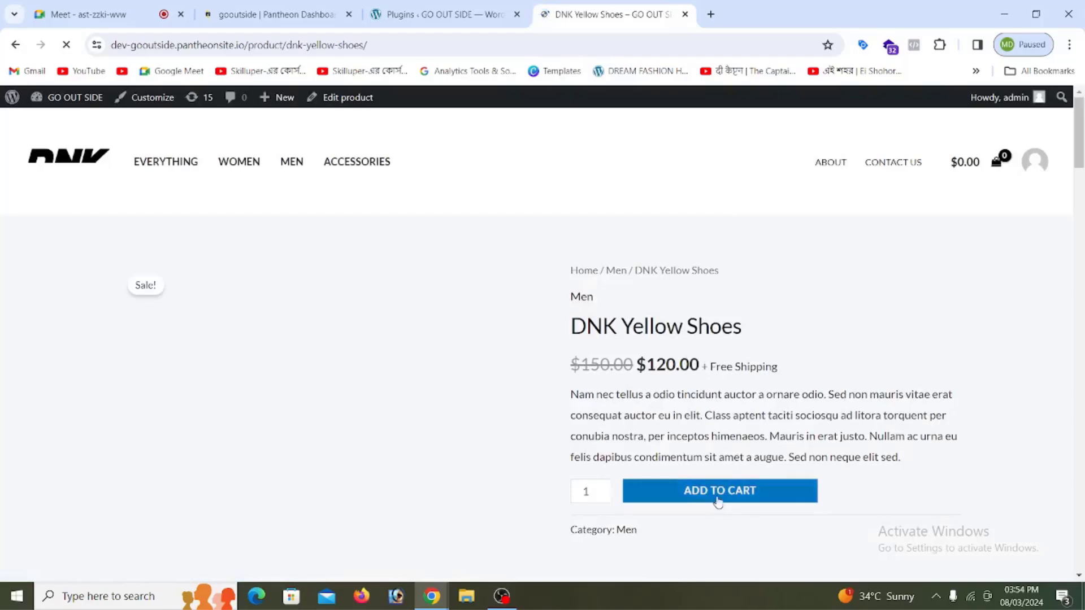
{"action": "scroll", "coordinate": [243, 350], "scroll_direction": "down", "scroll_amount": 14}
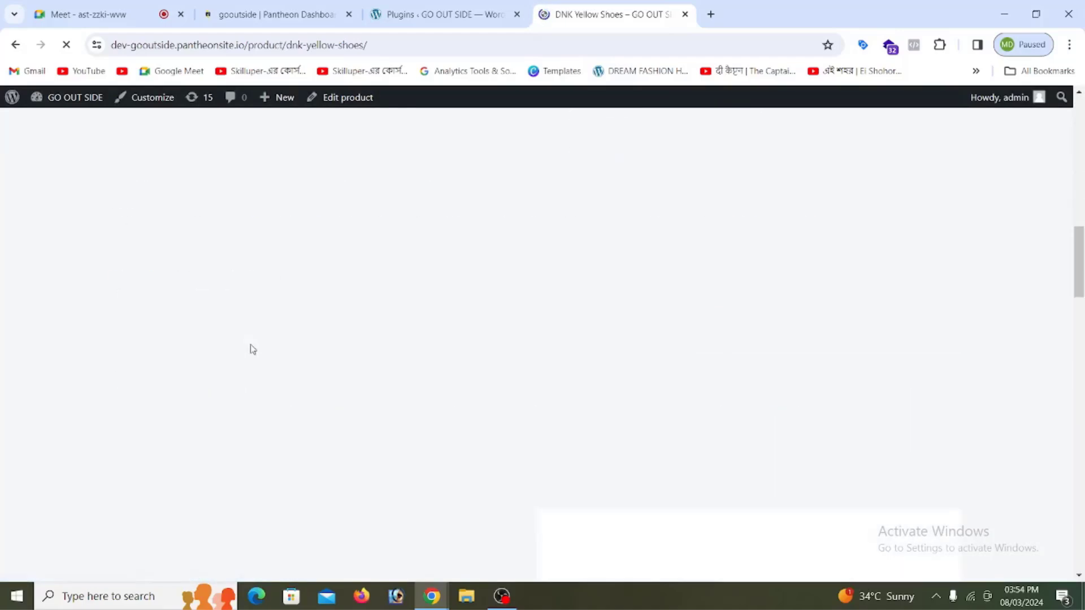
{"action": "scroll", "coordinate": [252, 350], "scroll_direction": "up", "scroll_amount": 13}
{"action": "scroll", "coordinate": [254, 349], "scroll_direction": "down", "scroll_amount": 2}
{"action": "scroll", "coordinate": [254, 350], "scroll_direction": "up", "scroll_amount": 2}
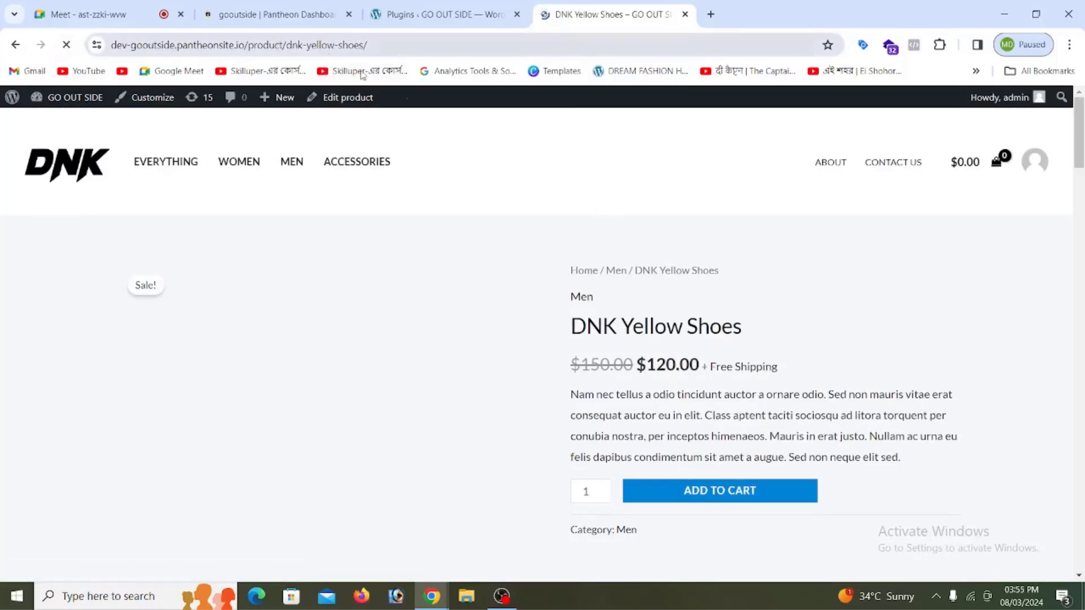
Step: Add one DNK Yellow Shoes at $120.00 to the cart
{"action": "left_click", "coordinate": [714, 491]}
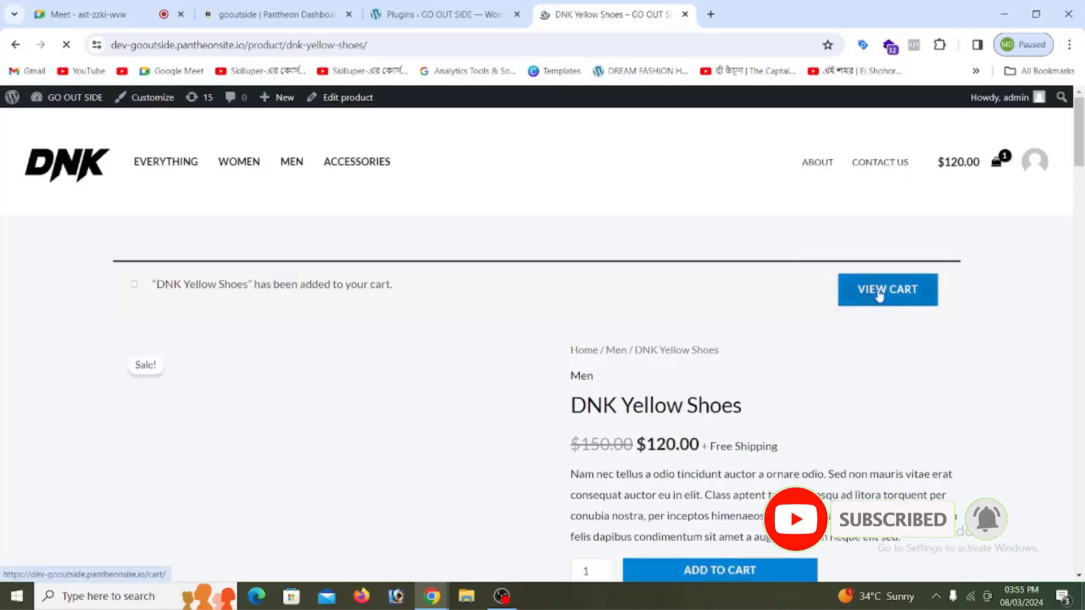
{"action": "scroll", "coordinate": [455, 281], "scroll_direction": "down", "scroll_amount": 6}
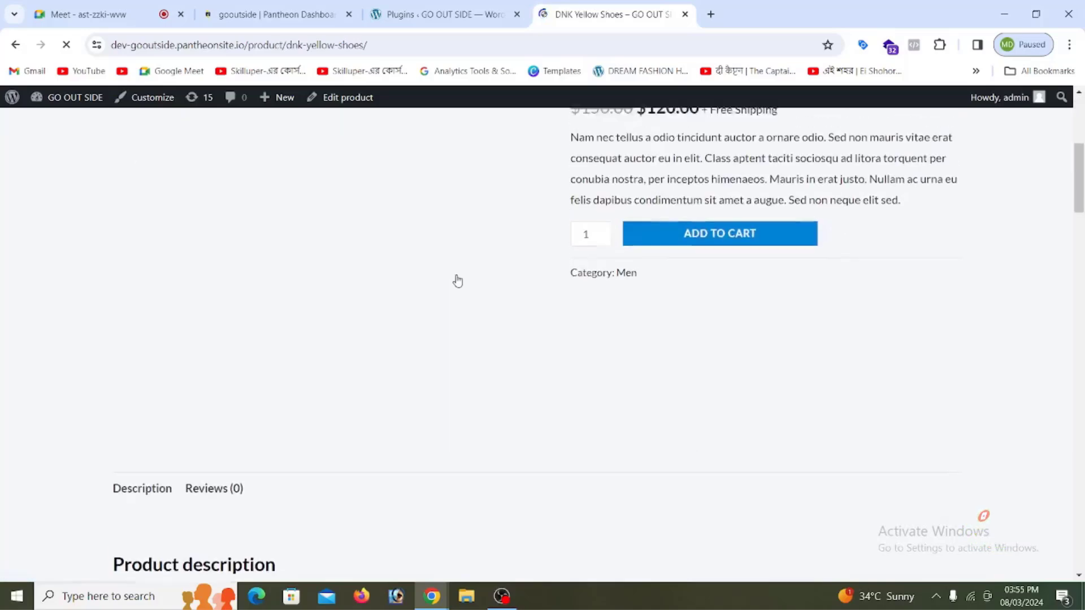
{"action": "scroll", "coordinate": [610, 351], "scroll_direction": "up", "scroll_amount": 5}
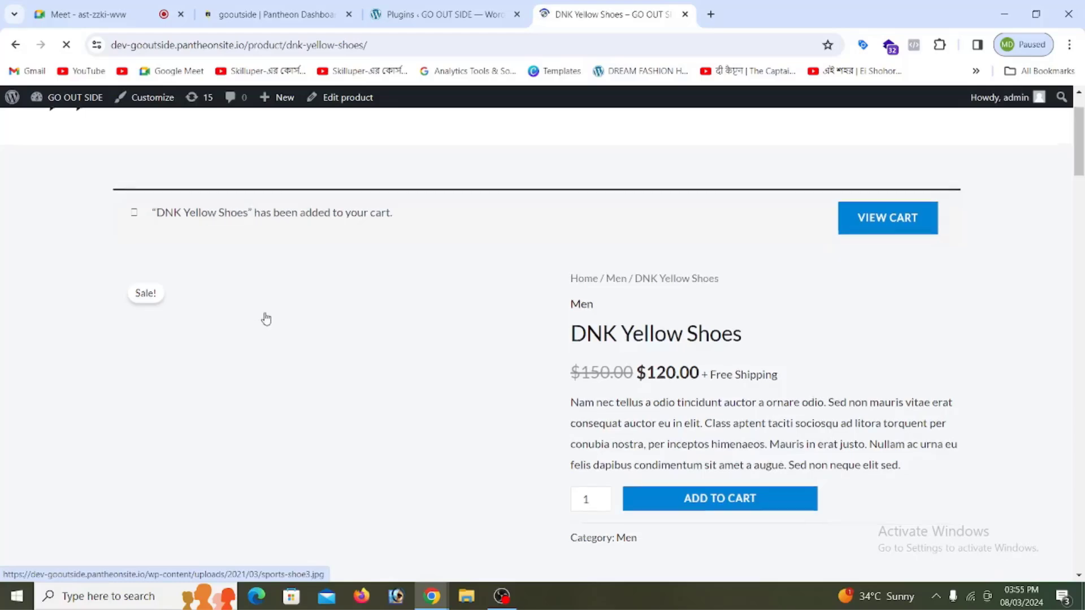
{"action": "scroll", "coordinate": [264, 317], "scroll_direction": "down", "scroll_amount": 8}
{"action": "scroll", "coordinate": [266, 315], "scroll_direction": "up", "scroll_amount": 10}
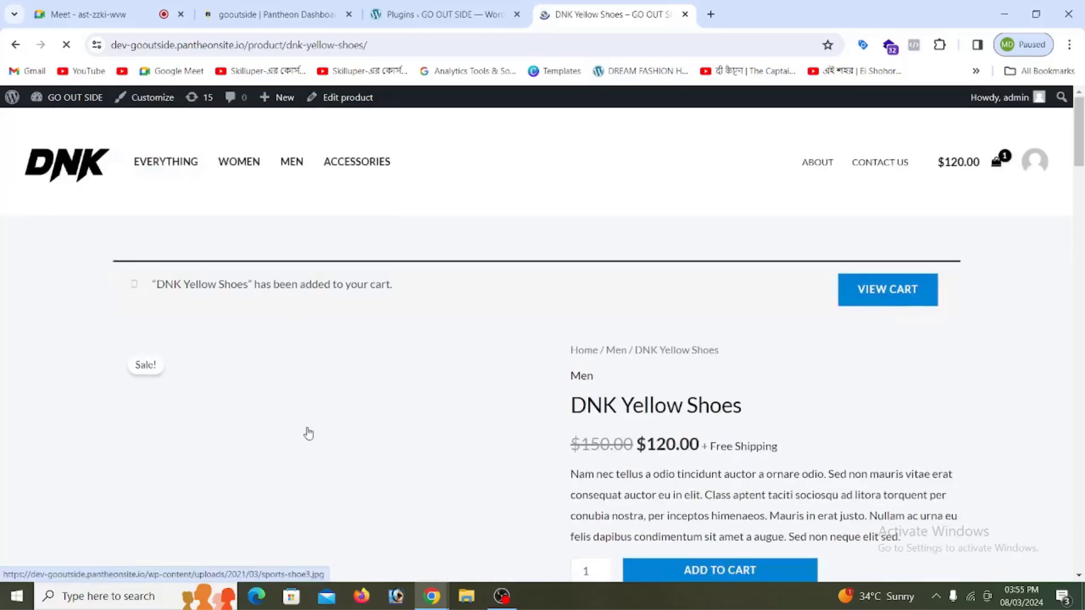
{"action": "scroll", "coordinate": [262, 393], "scroll_direction": "down", "scroll_amount": 4}
{"action": "scroll", "coordinate": [283, 278], "scroll_direction": "up", "scroll_amount": 1}
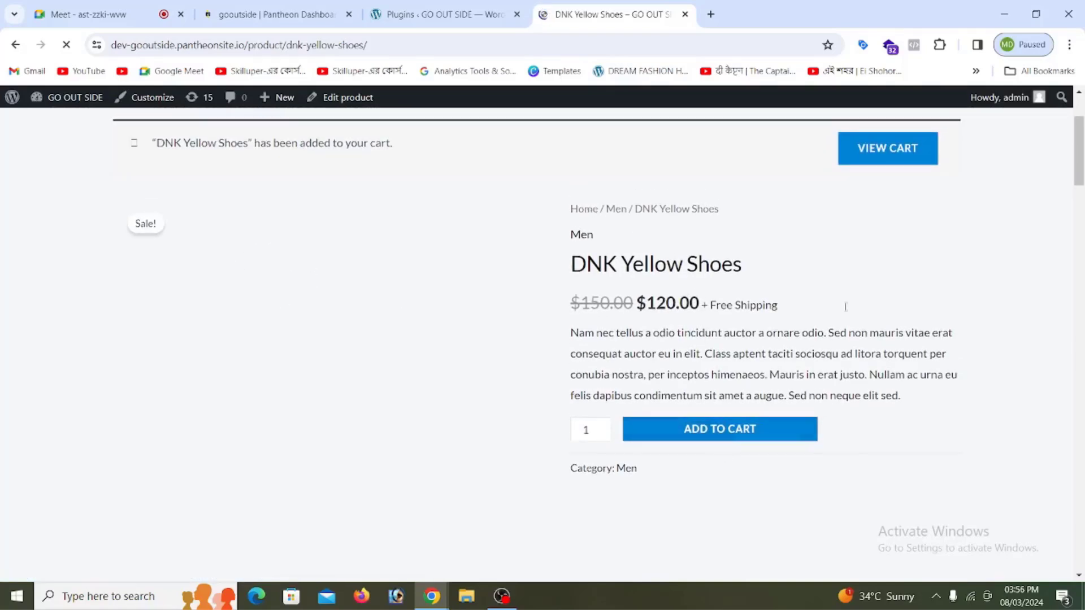
{"action": "scroll", "coordinate": [845, 215], "scroll_direction": "up", "scroll_amount": 2}
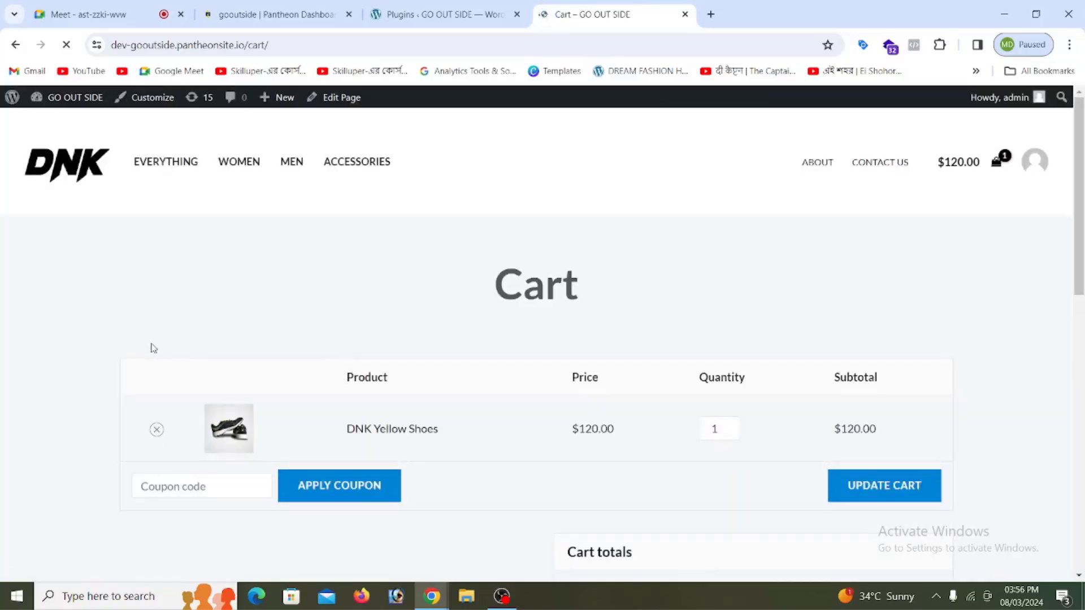
Step: Scroll the cart down to Cart totals to proceed to checkout for the $120.00 order
{"action": "scroll", "coordinate": [152, 348], "scroll_direction": "down", "scroll_amount": 2}
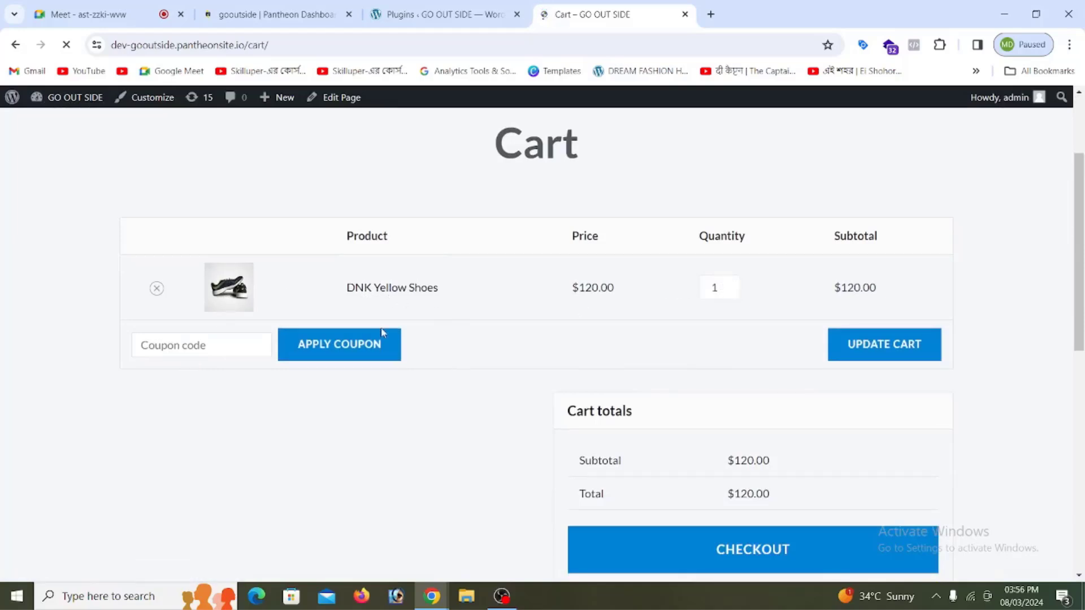
{"action": "scroll", "coordinate": [836, 394], "scroll_direction": "down", "scroll_amount": 3}
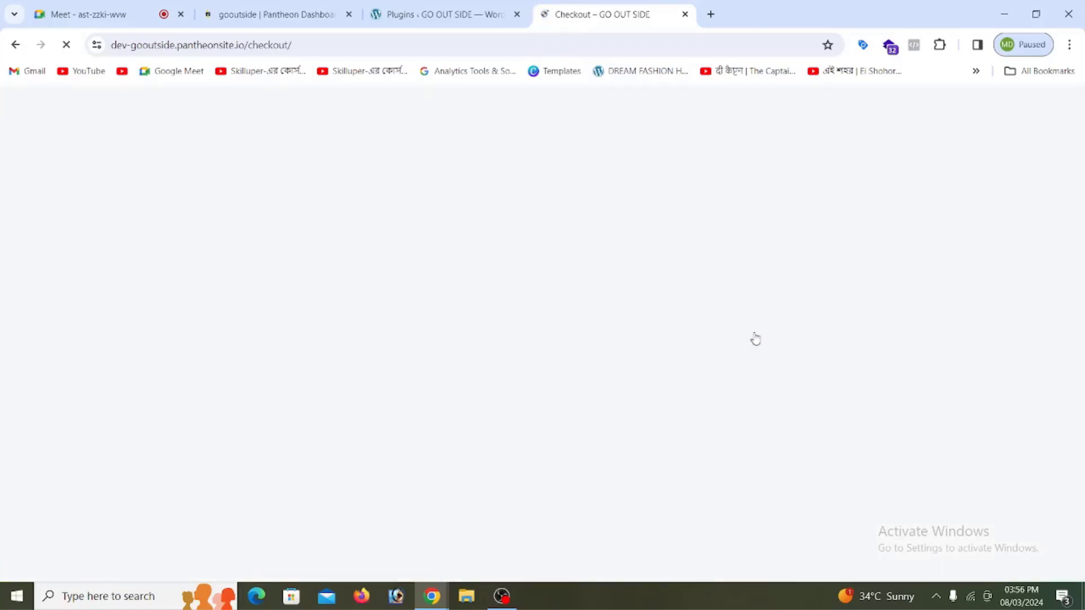
Step: Autofill the billing first name, last name and company name
{"action": "scroll", "coordinate": [327, 253], "scroll_direction": "down", "scroll_amount": 5}
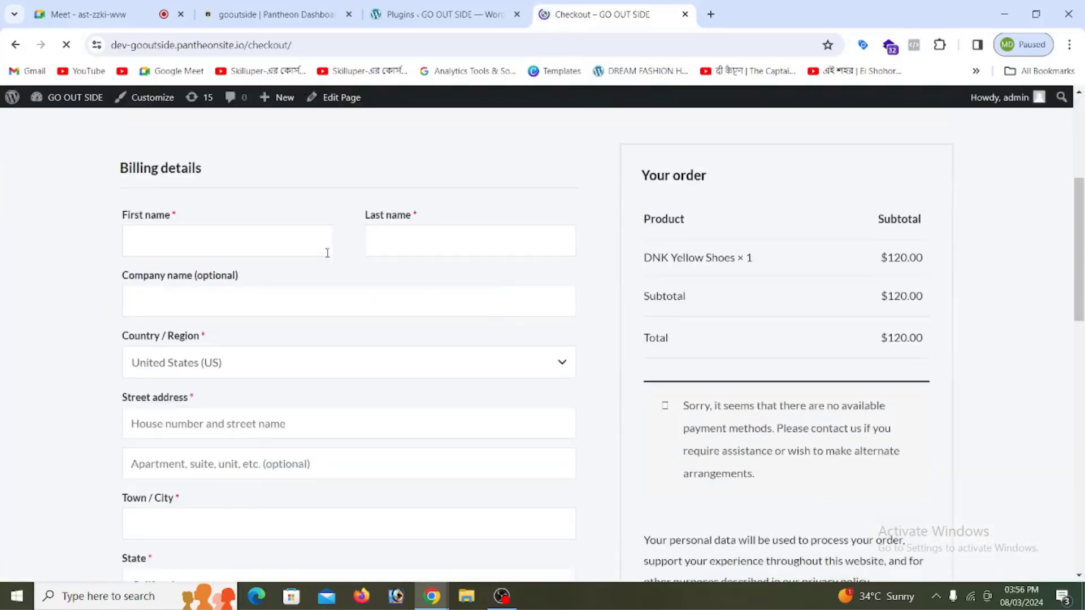
{"action": "left_click", "coordinate": [195, 236]}
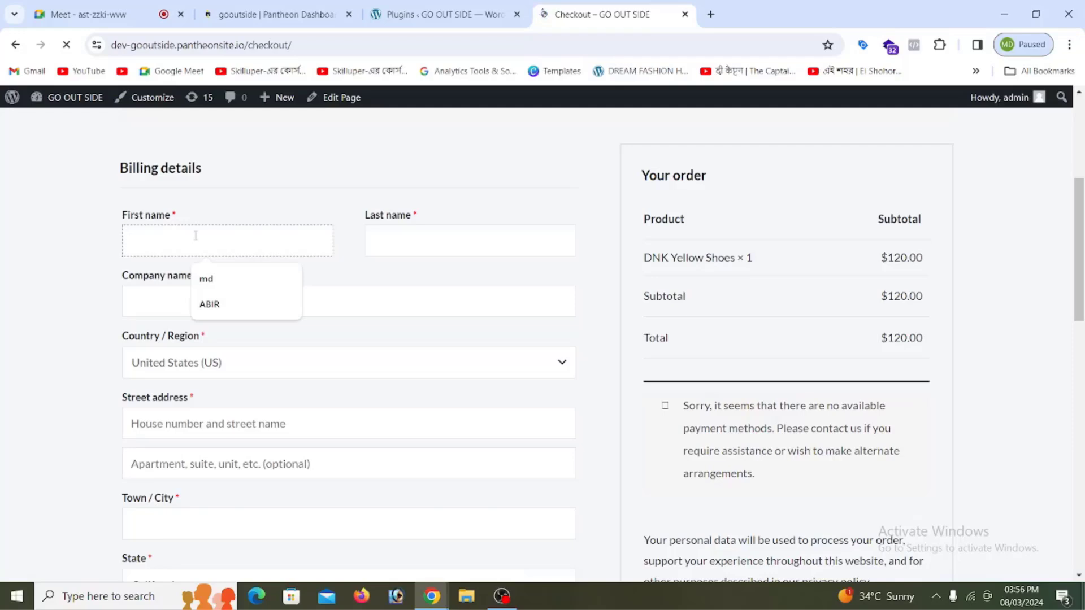
{"action": "left_click", "coordinate": [220, 307]}
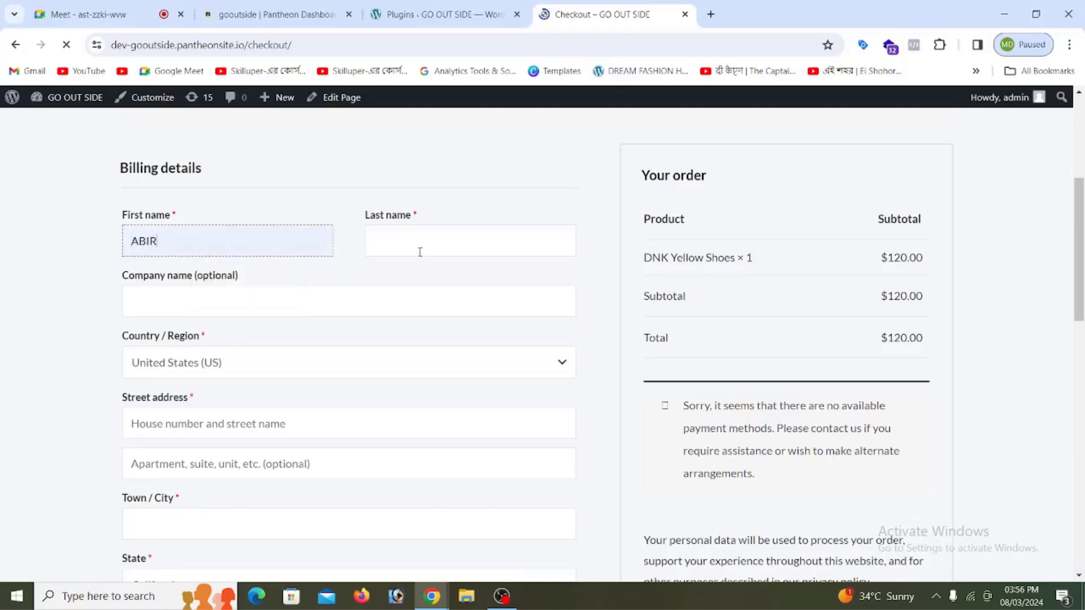
{"action": "left_click", "coordinate": [420, 252]}
{"action": "left_click", "coordinate": [469, 304]}
{"action": "left_click", "coordinate": [227, 298]}
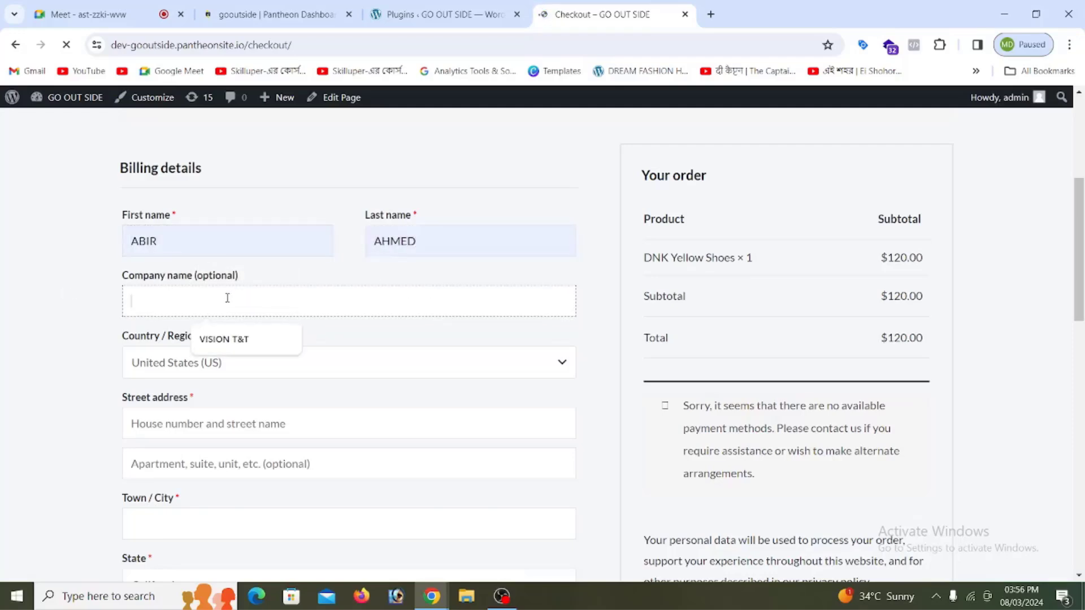
{"action": "left_click", "coordinate": [227, 339]}
{"action": "scroll", "coordinate": [247, 283], "scroll_direction": "down", "scroll_amount": 2}
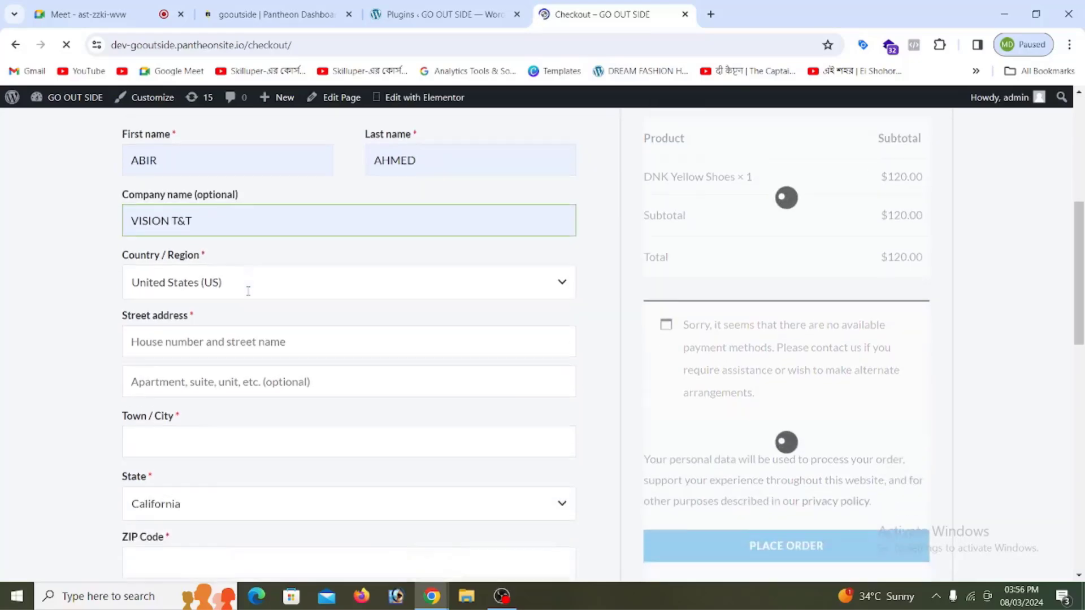
{"action": "scroll", "coordinate": [227, 267], "scroll_direction": "up", "scroll_amount": 3}
{"action": "scroll", "coordinate": [400, 322], "scroll_direction": "down", "scroll_amount": 2}
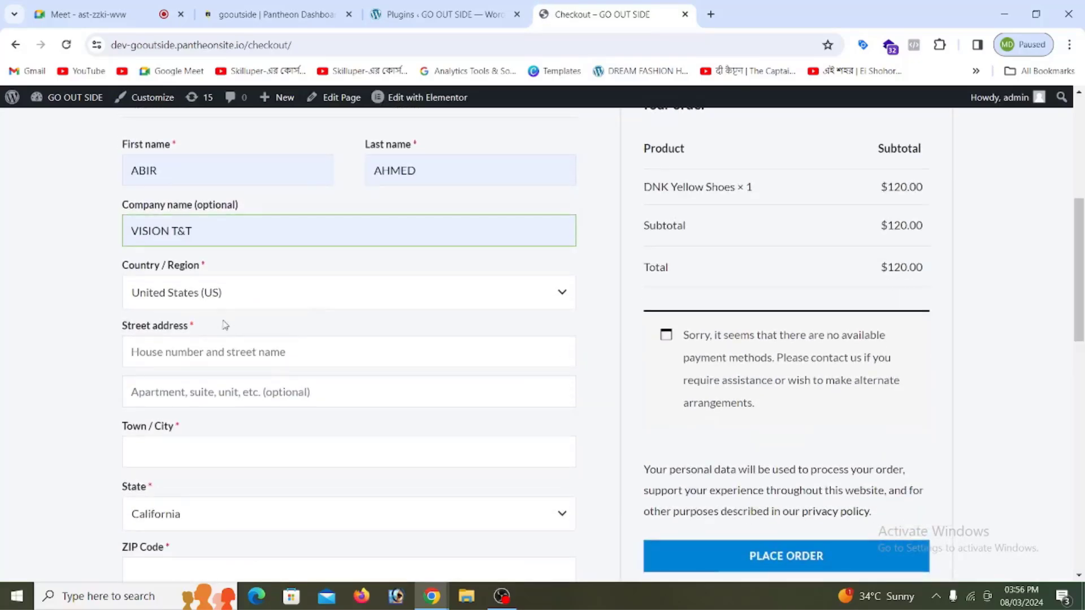
Step: Set the billing country to Bangladesh
{"action": "left_click", "coordinate": [222, 298]}
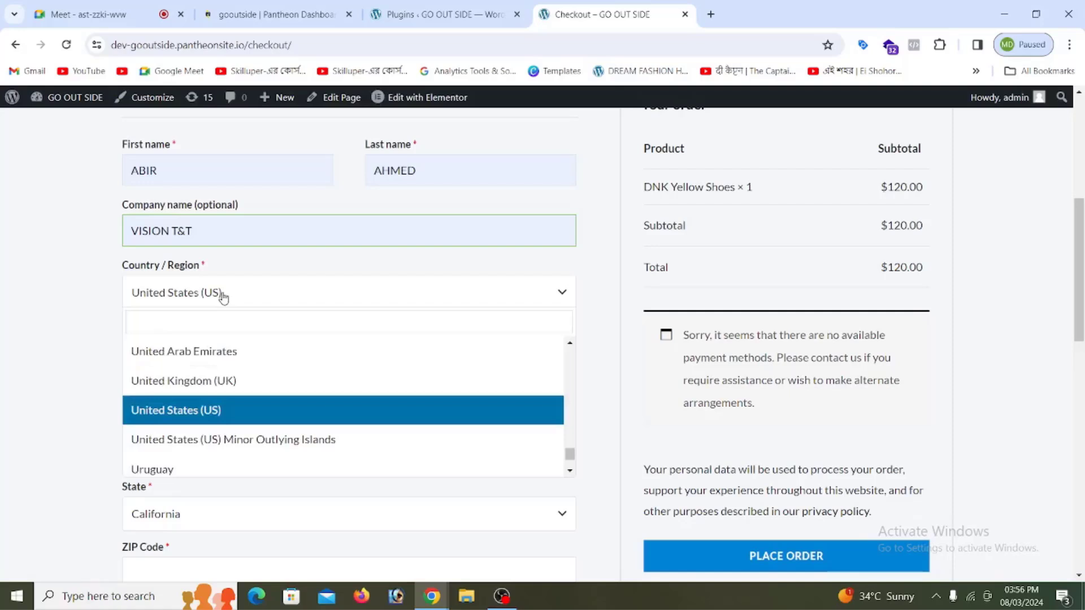
{"action": "type", "text": "b"}
{"action": "left_click", "coordinate": [224, 298]}
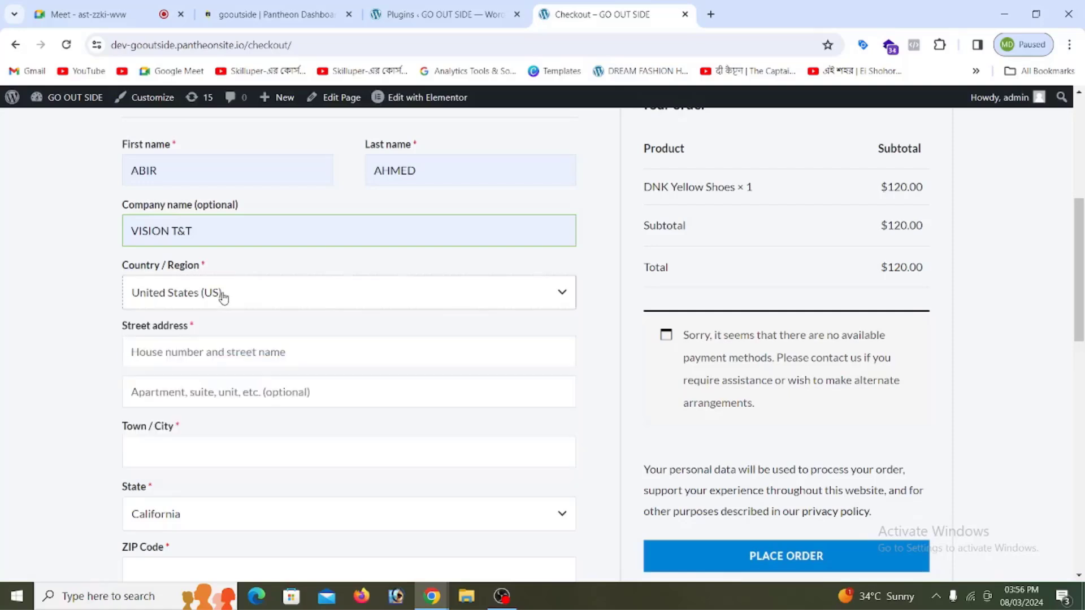
{"action": "left_click", "coordinate": [225, 297]}
{"action": "left_click", "coordinate": [227, 299]}
{"action": "left_click", "coordinate": [270, 298]}
{"action": "type", "text": "b"}
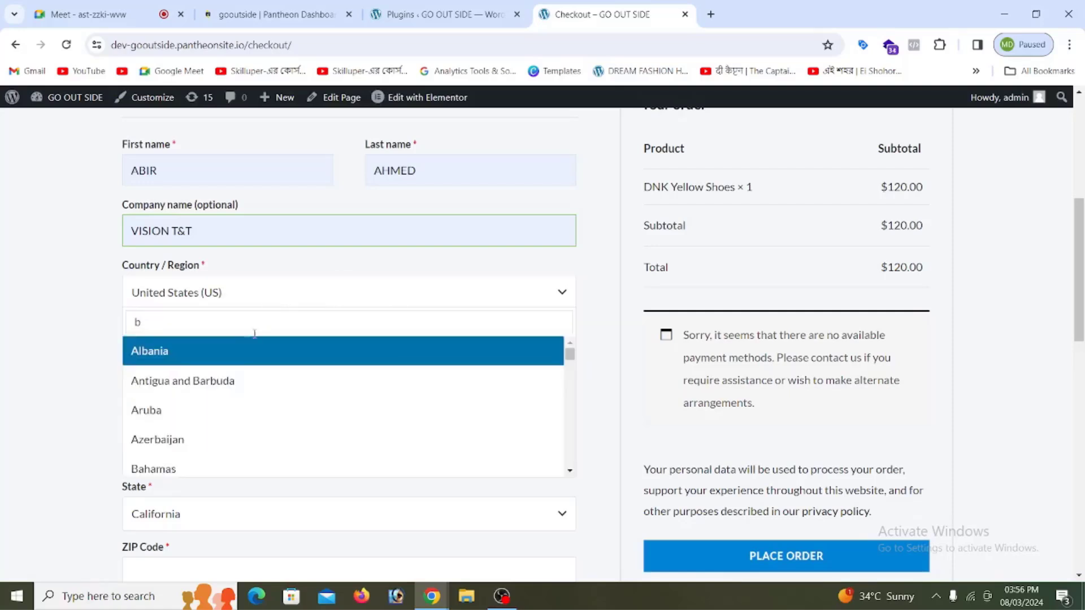
{"action": "scroll", "coordinate": [230, 404], "scroll_direction": "down", "scroll_amount": 1}
{"action": "left_click", "coordinate": [194, 455]}
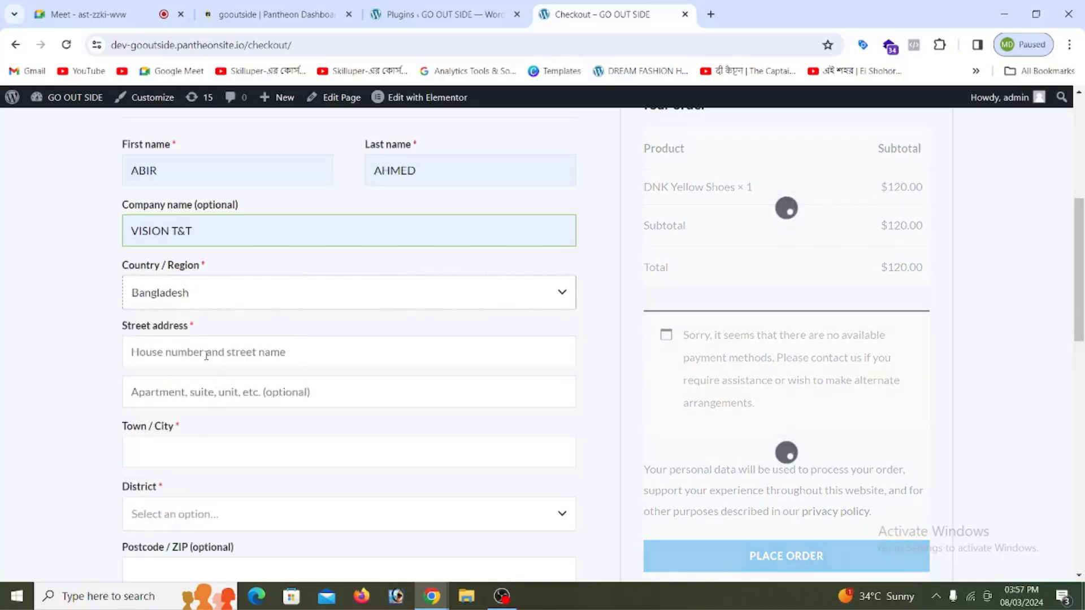
Step: Autofill both street address lines and the town or city
{"action": "left_click", "coordinate": [207, 355]}
{"action": "left_click", "coordinate": [218, 387]}
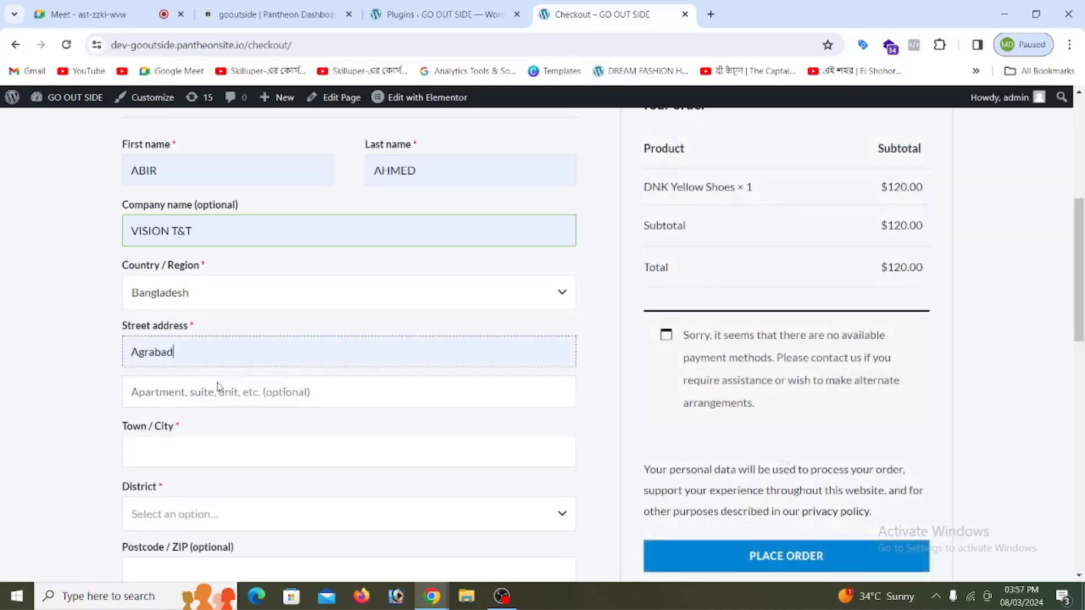
{"action": "scroll", "coordinate": [212, 295], "scroll_direction": "down", "scroll_amount": 3}
{"action": "left_click", "coordinate": [203, 250]}
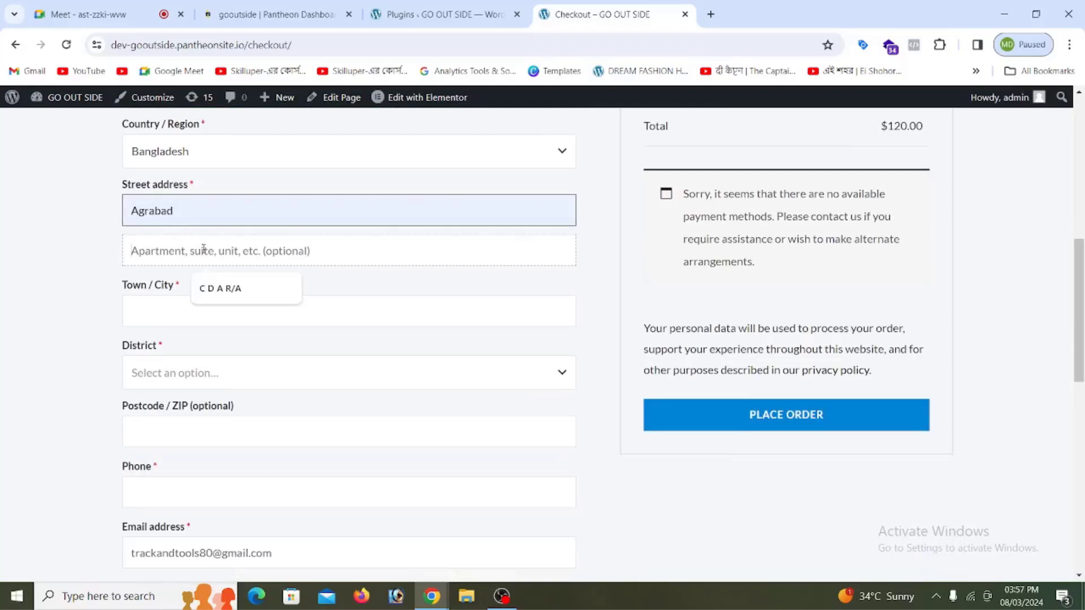
{"action": "left_click", "coordinate": [249, 301]}
{"action": "left_click", "coordinate": [197, 320]}
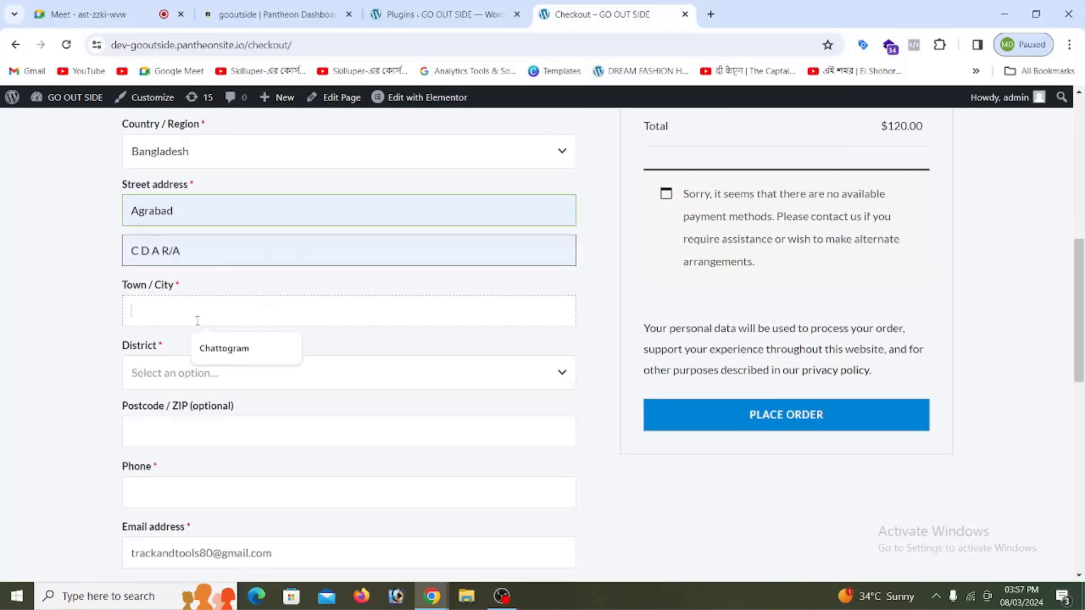
{"action": "left_click", "coordinate": [229, 355]}
Step: Set the District to Chattogram and autofill the postcode
{"action": "scroll", "coordinate": [213, 349], "scroll_direction": "down", "scroll_amount": 1}
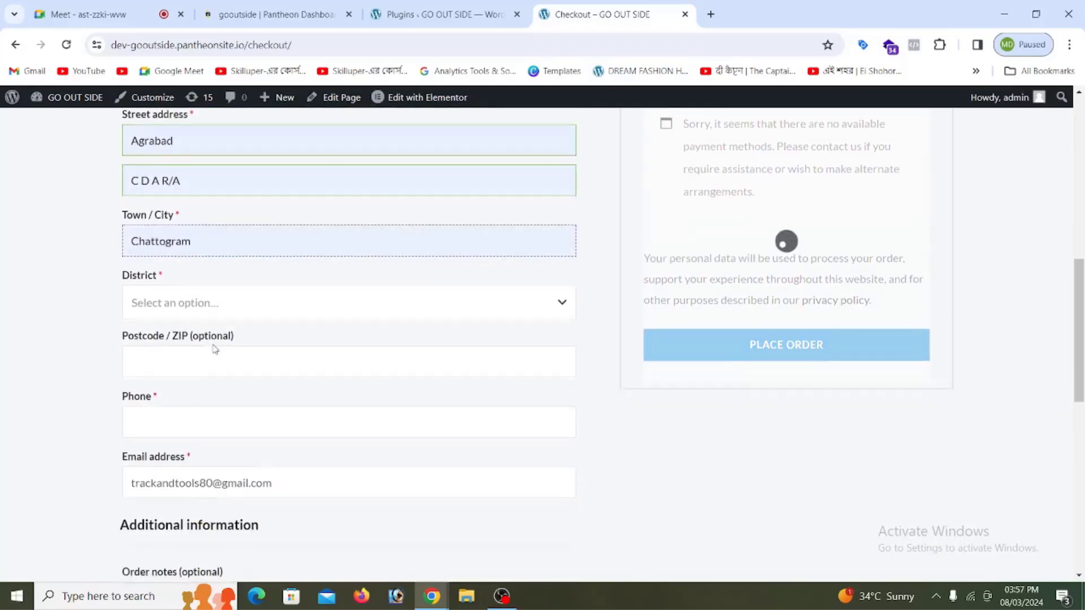
{"action": "left_click", "coordinate": [189, 310]}
{"action": "type", "text": "c"}
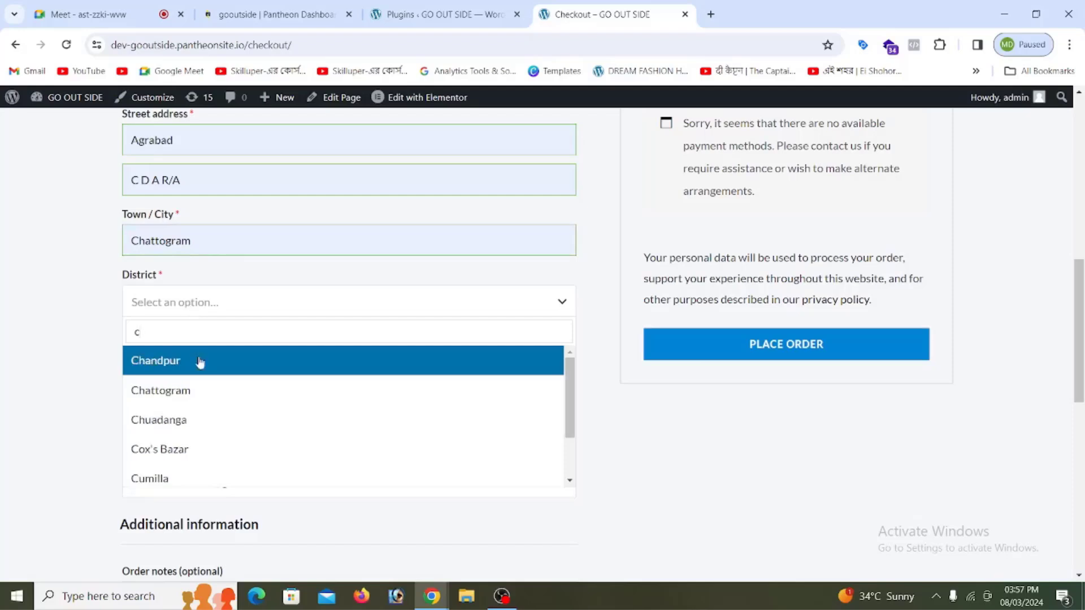
{"action": "left_click", "coordinate": [195, 389]}
{"action": "scroll", "coordinate": [235, 359], "scroll_direction": "down", "scroll_amount": 1}
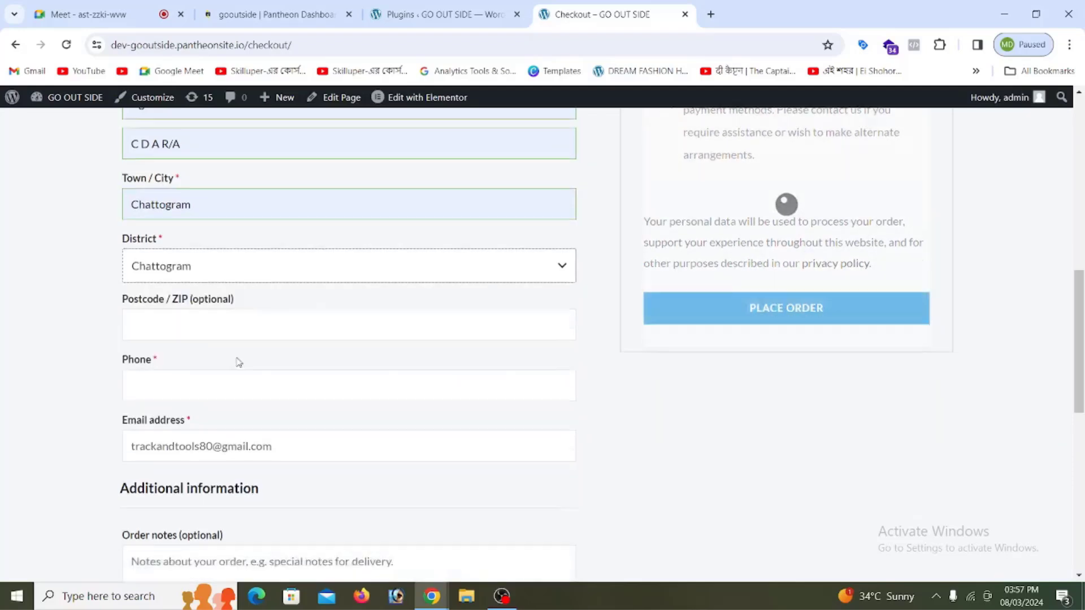
{"action": "left_click", "coordinate": [209, 299]}
{"action": "left_click", "coordinate": [225, 333]}
Step: Autofill the phone number and verify the e-mail address field
{"action": "left_click", "coordinate": [199, 359]}
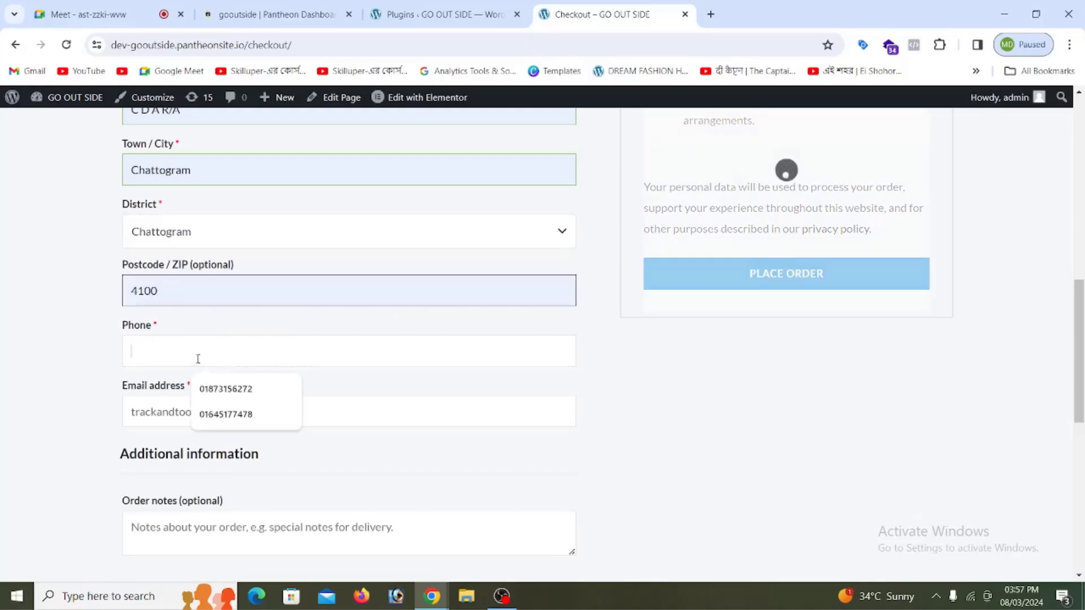
{"action": "left_click", "coordinate": [232, 424]}
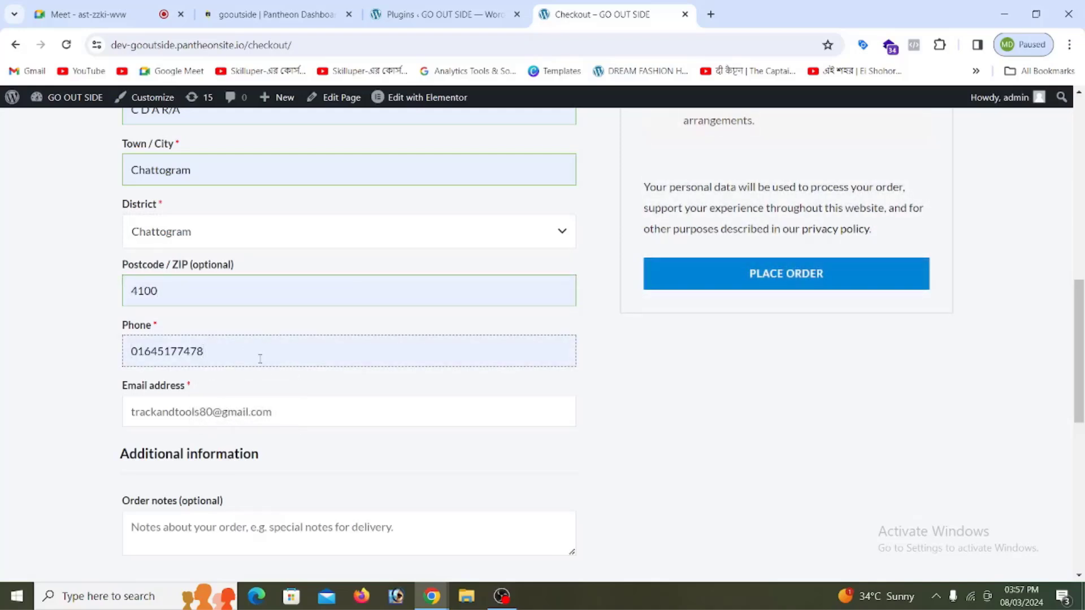
{"action": "scroll", "coordinate": [260, 356], "scroll_direction": "down", "scroll_amount": 3}
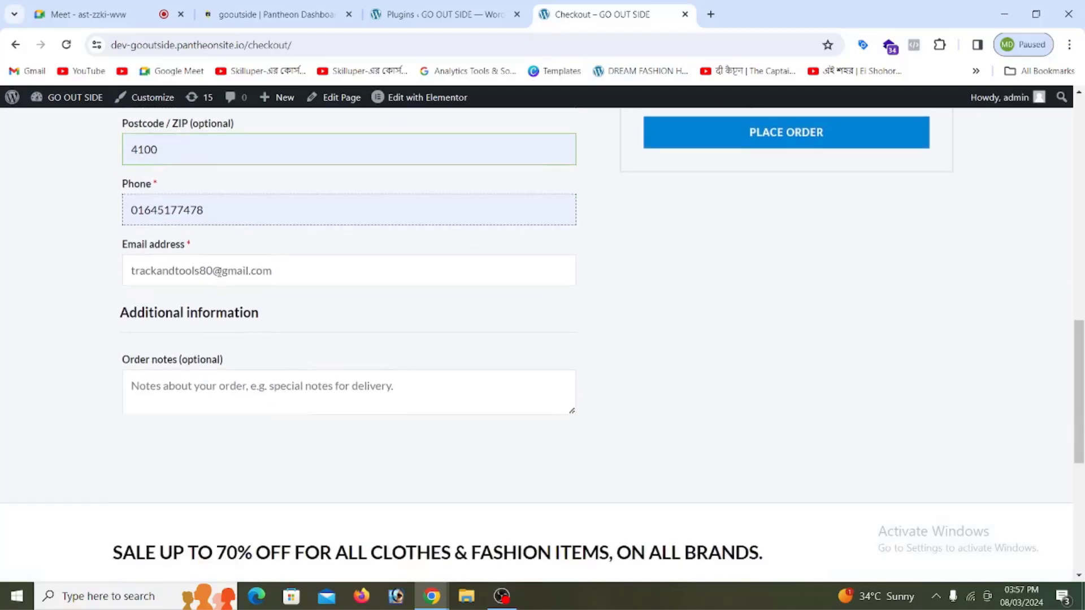
{"action": "left_click", "coordinate": [288, 265]}
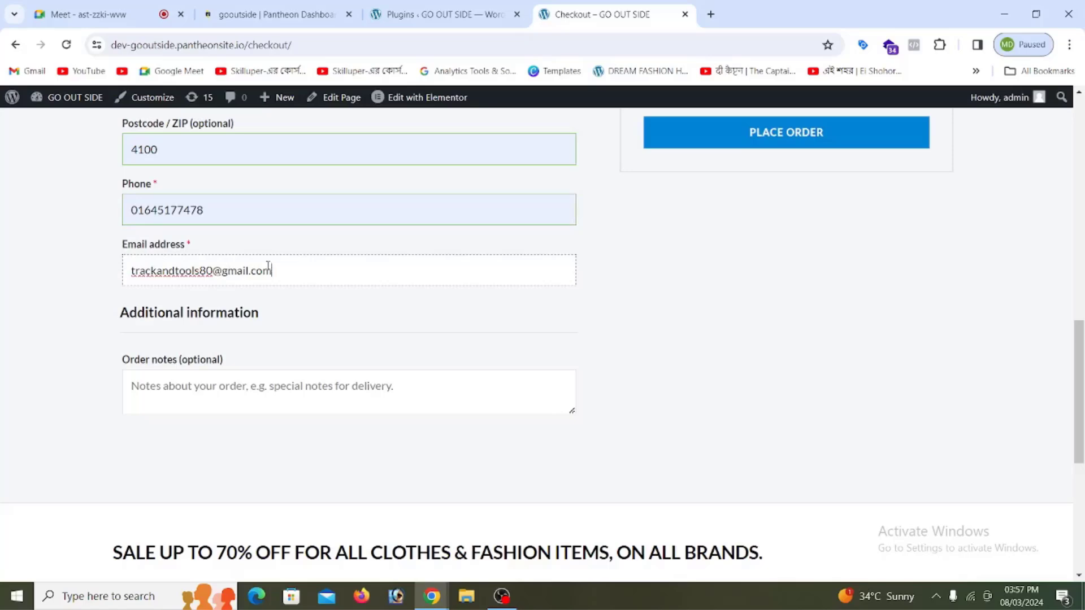
{"action": "scroll", "coordinate": [373, 315], "scroll_direction": "up", "scroll_amount": 4}
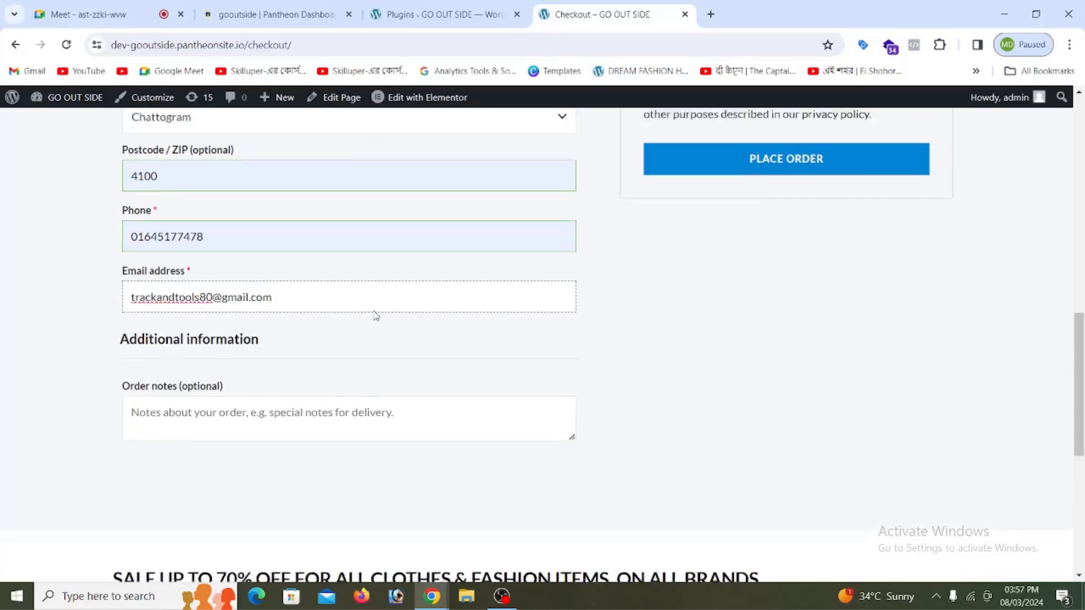
{"action": "scroll", "coordinate": [255, 187], "scroll_direction": "down", "scroll_amount": 5}
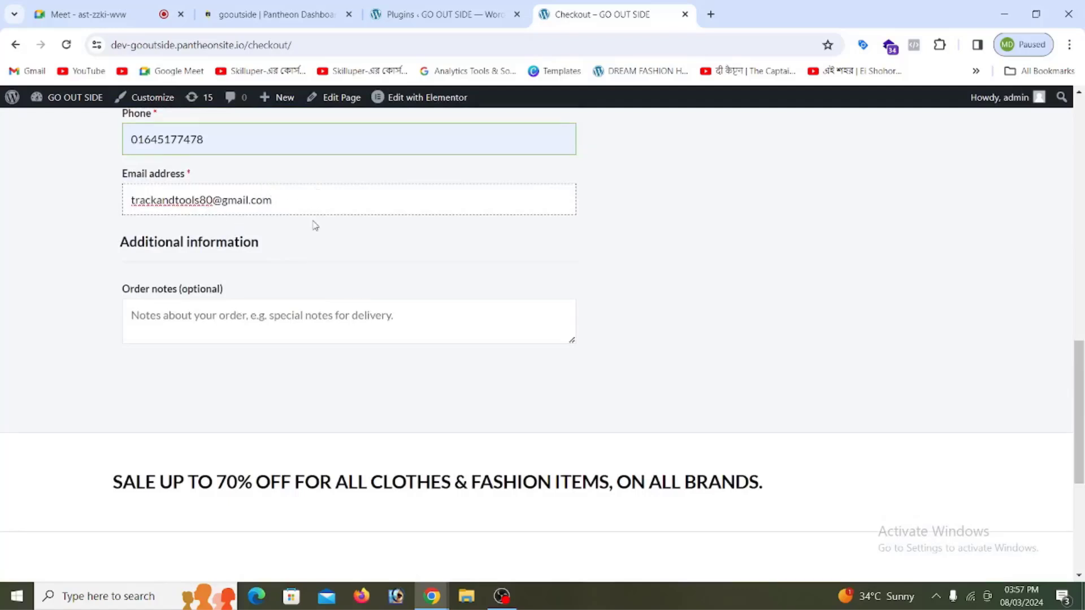
{"action": "scroll", "coordinate": [519, 232], "scroll_direction": "down", "scroll_amount": 2}
{"action": "scroll", "coordinate": [770, 245], "scroll_direction": "up", "scroll_amount": 10}
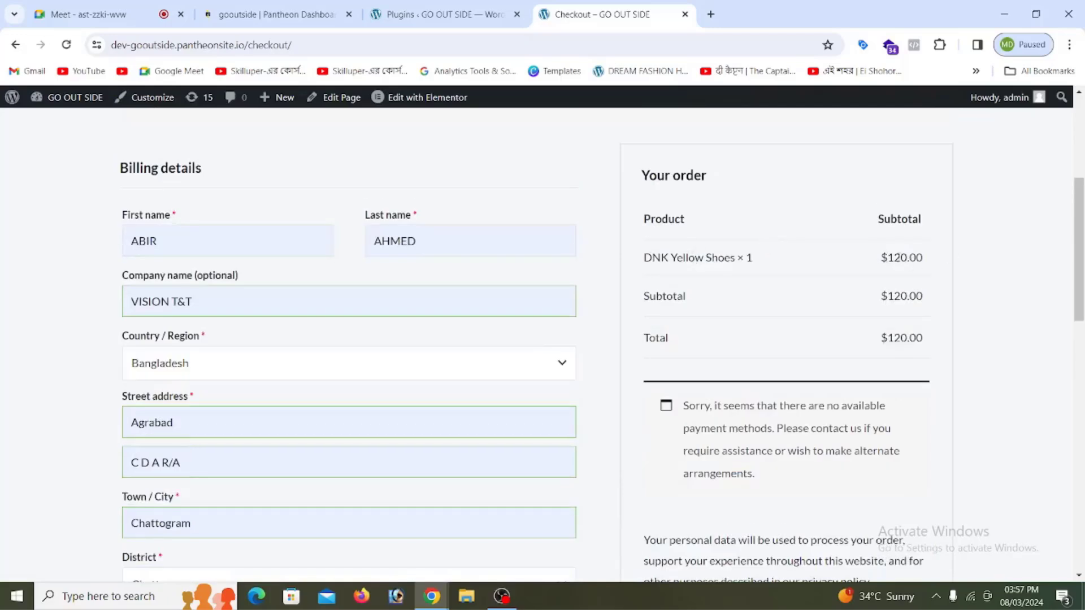
Step: Submit the checkout order, decline Chrome's address save, and inspect the 'Invalid payment method.' error
{"action": "scroll", "coordinate": [869, 320], "scroll_direction": "down", "scroll_amount": 3}
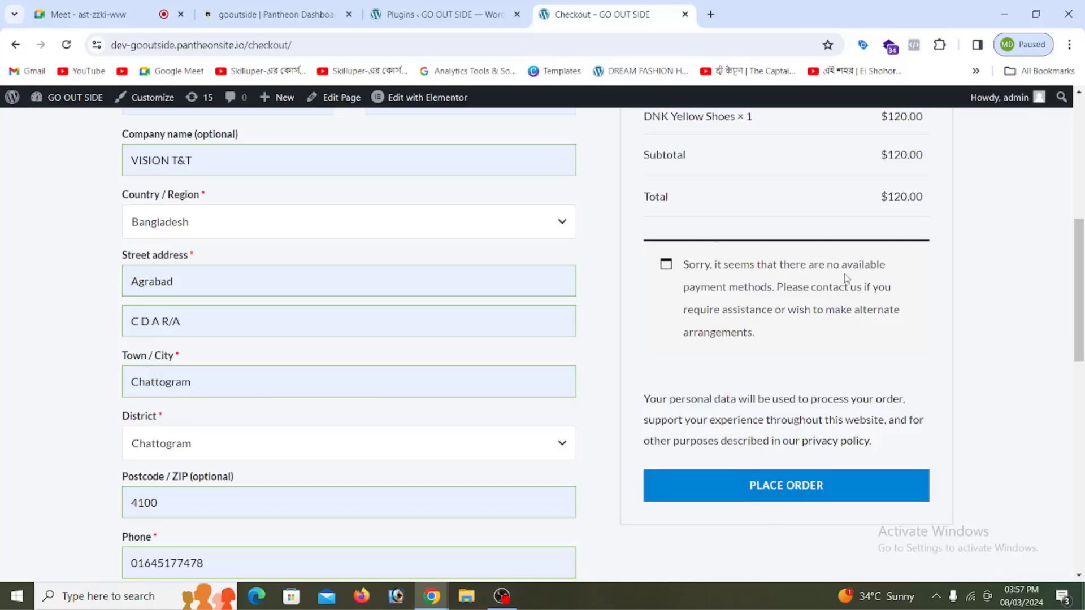
{"action": "left_click_drag", "start_coordinate": [775, 288], "coordinate": [682, 265]}
{"action": "left_click", "coordinate": [785, 499]}
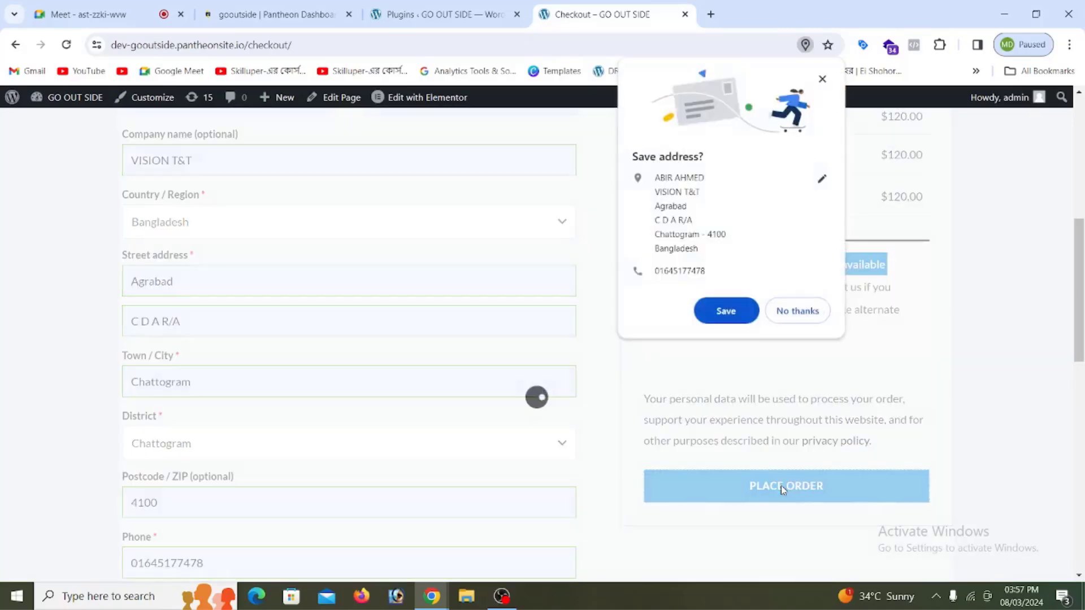
{"action": "left_click", "coordinate": [794, 310]}
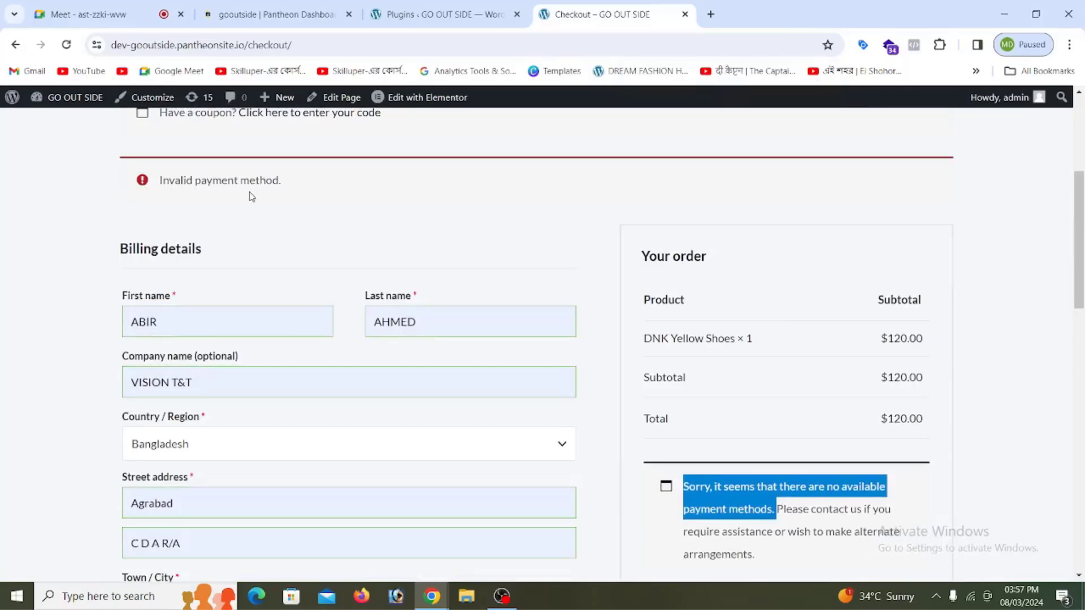
{"action": "scroll", "coordinate": [758, 318], "scroll_direction": "down", "scroll_amount": 1}
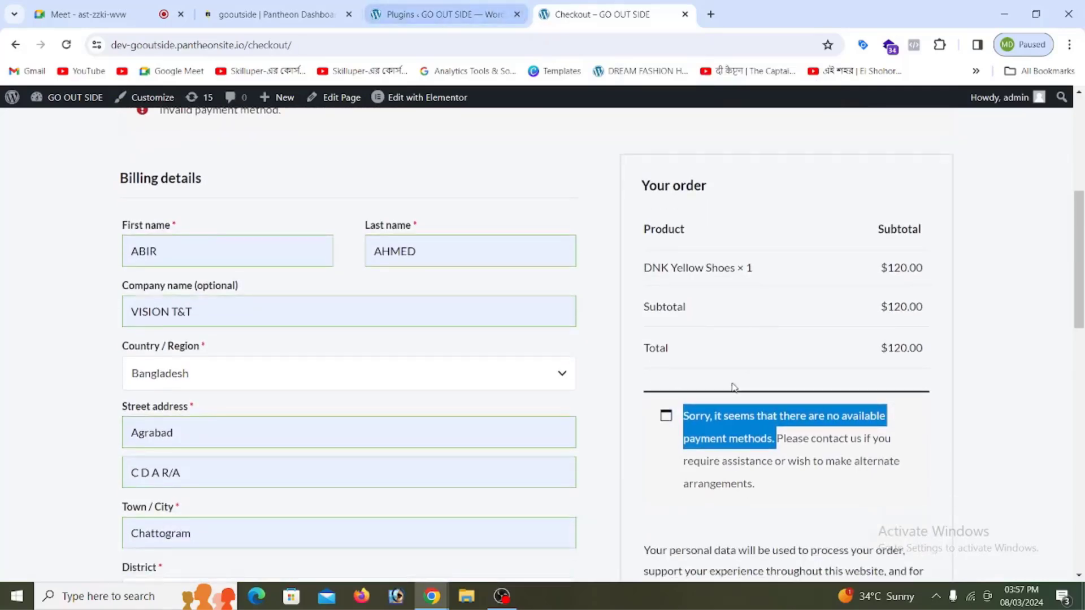
{"action": "scroll", "coordinate": [778, 424], "scroll_direction": "down", "scroll_amount": 1}
{"action": "left_click", "coordinate": [780, 402]}
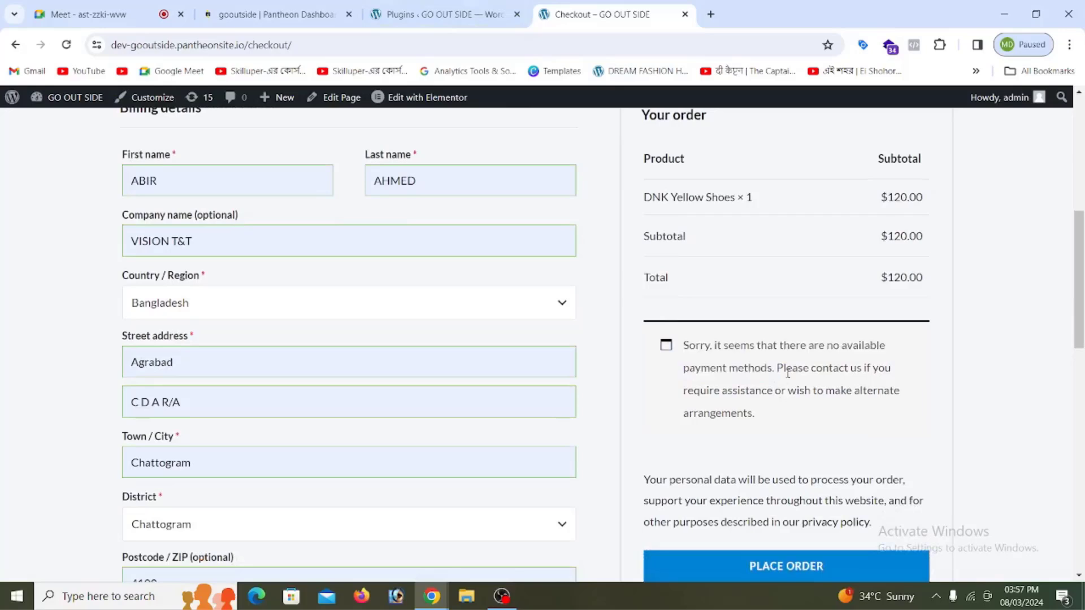
{"action": "left_click_drag", "start_coordinate": [684, 345], "coordinate": [763, 415]}
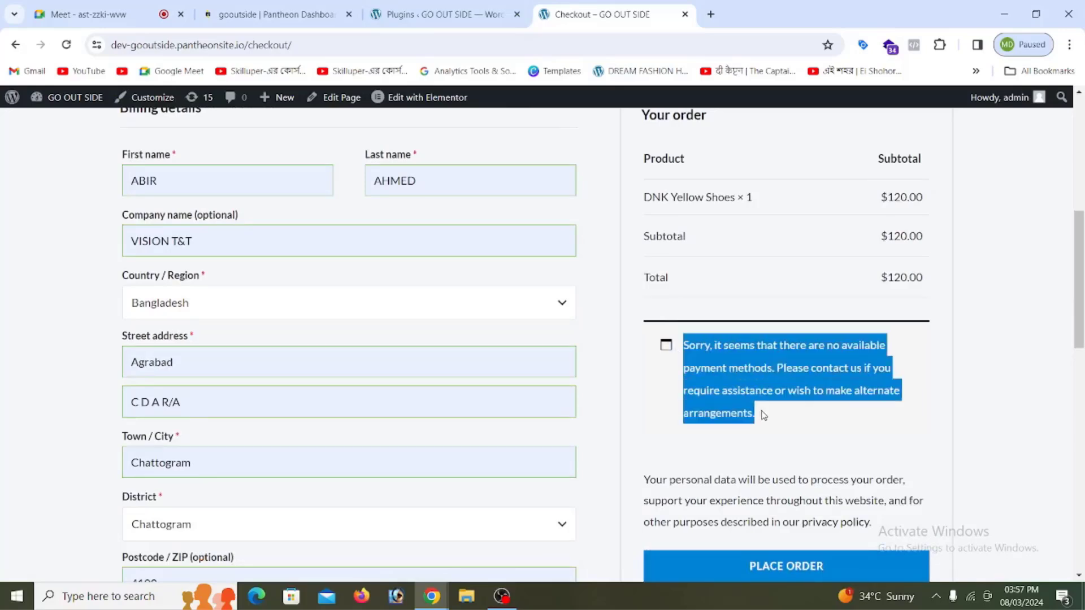
{"action": "left_click", "coordinate": [767, 424]}
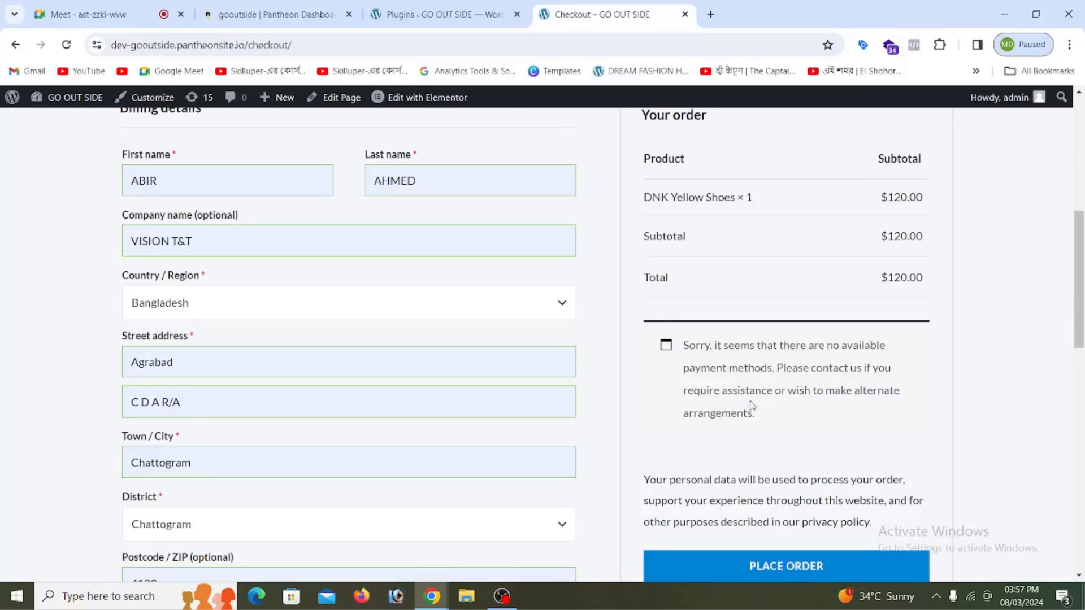
Step: Go from the Plugins page to WooCommerce Settings, landing on the General tab's store address fields
{"action": "left_click", "coordinate": [431, 20]}
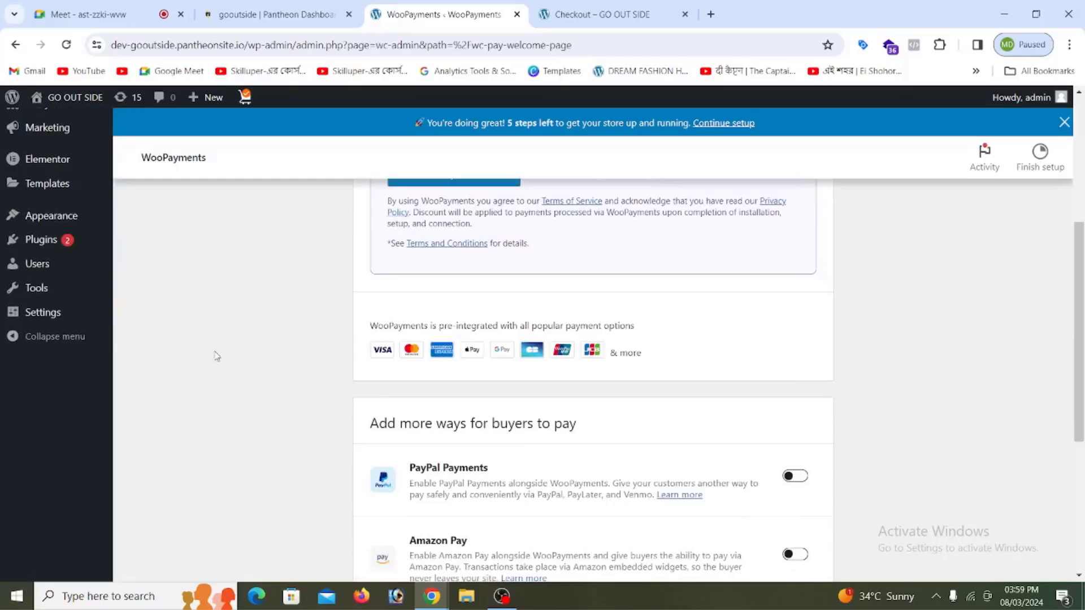
{"action": "scroll", "coordinate": [217, 356], "scroll_direction": "up", "scroll_amount": 2}
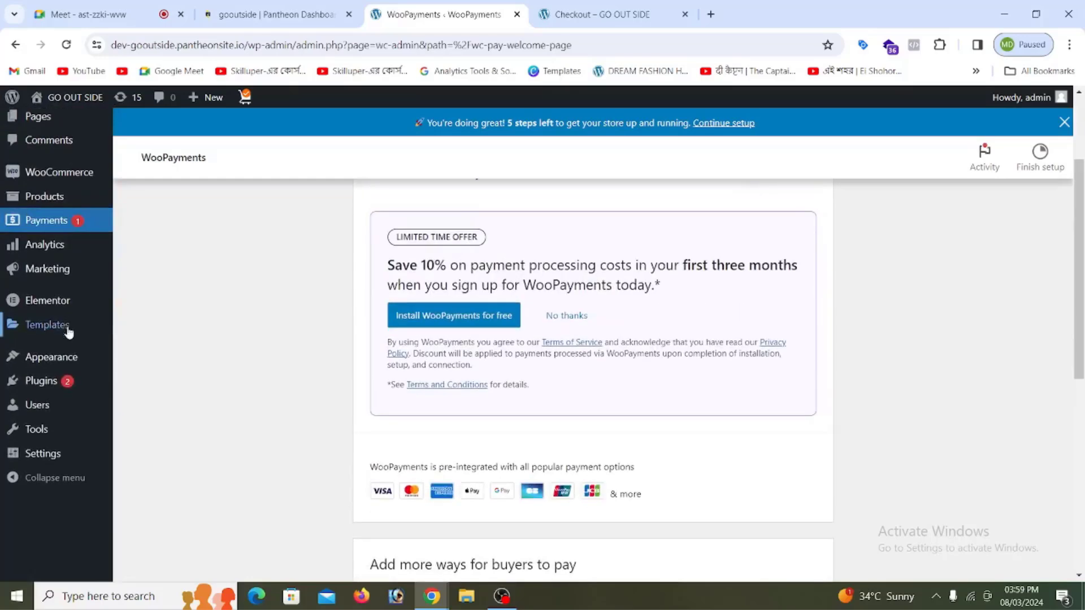
{"action": "left_click", "coordinate": [51, 387]}
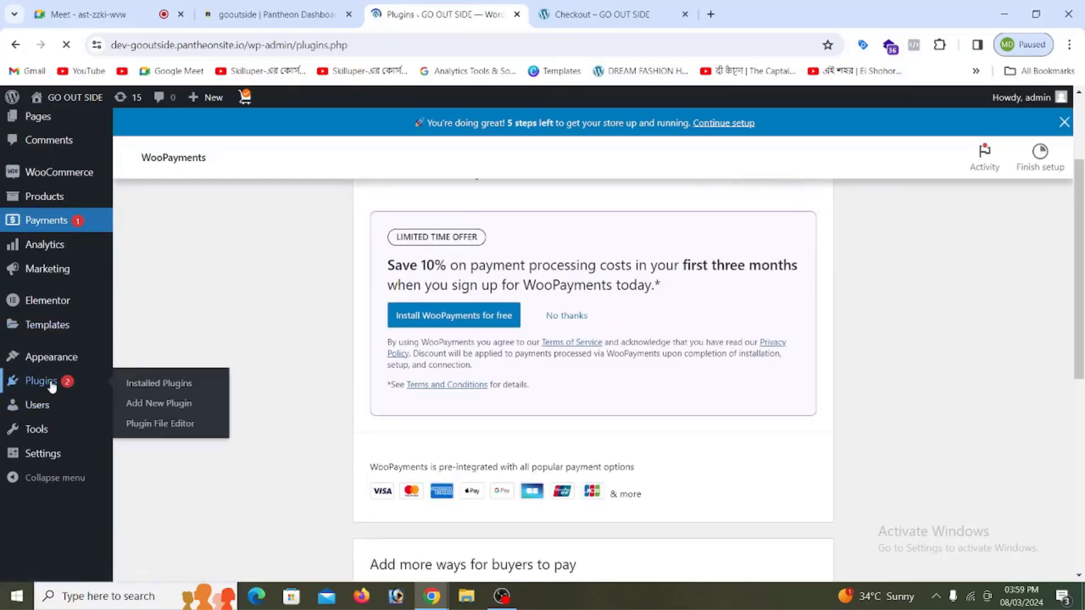
{"action": "scroll", "coordinate": [322, 396], "scroll_direction": "down", "scroll_amount": 8}
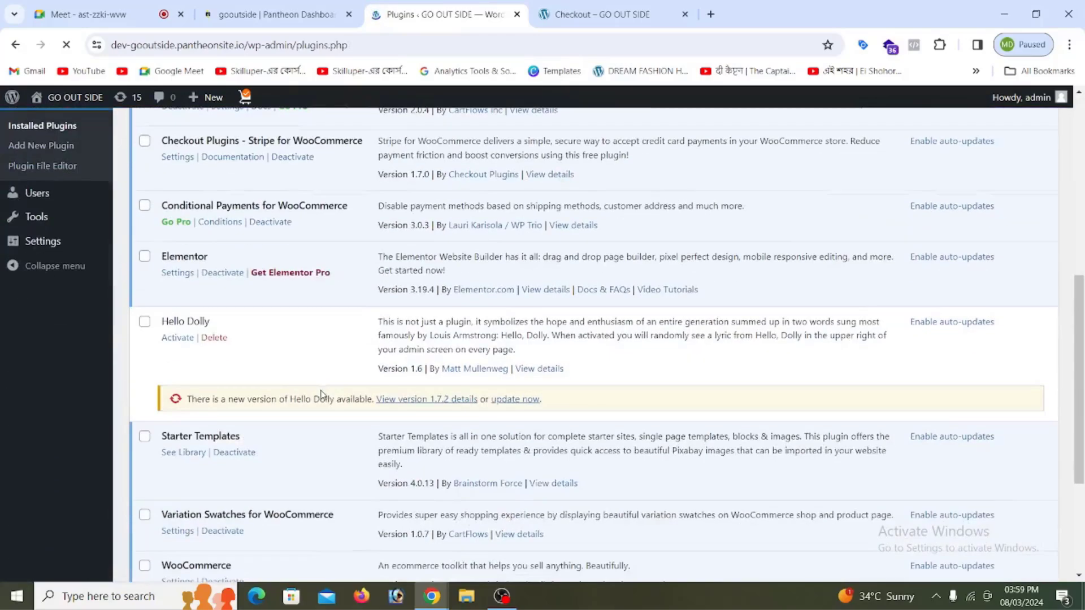
{"action": "scroll", "coordinate": [220, 309], "scroll_direction": "down", "scroll_amount": 4}
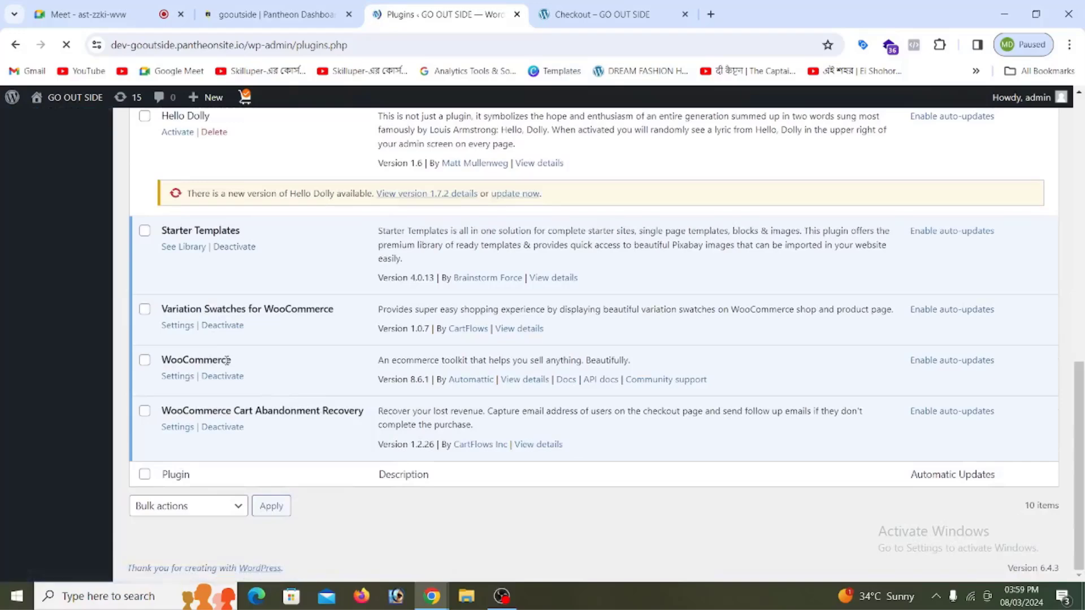
{"action": "left_click", "coordinate": [183, 382]}
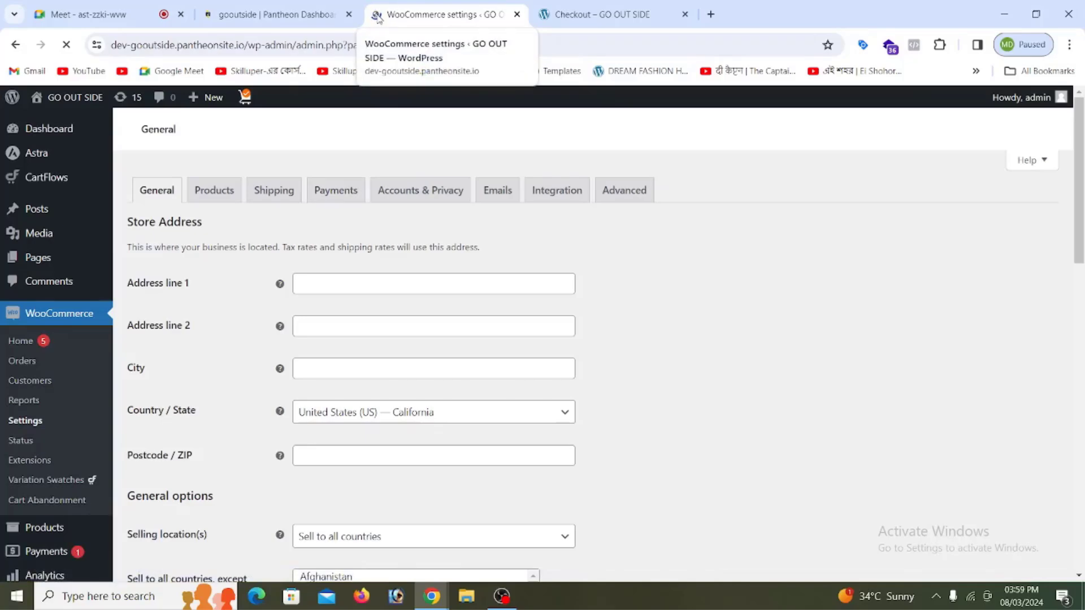
Step: Switch to the Payments tab and scroll down to the disabled Cash on delivery method
{"action": "scroll", "coordinate": [320, 204], "scroll_direction": "down", "scroll_amount": 15}
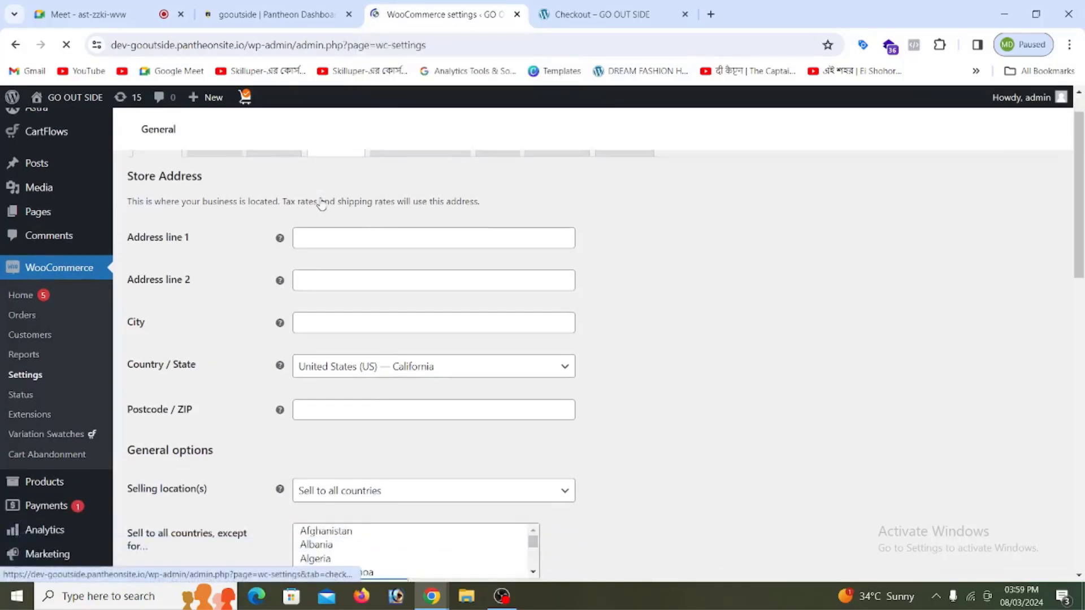
{"action": "scroll", "coordinate": [339, 238], "scroll_direction": "up", "scroll_amount": 15}
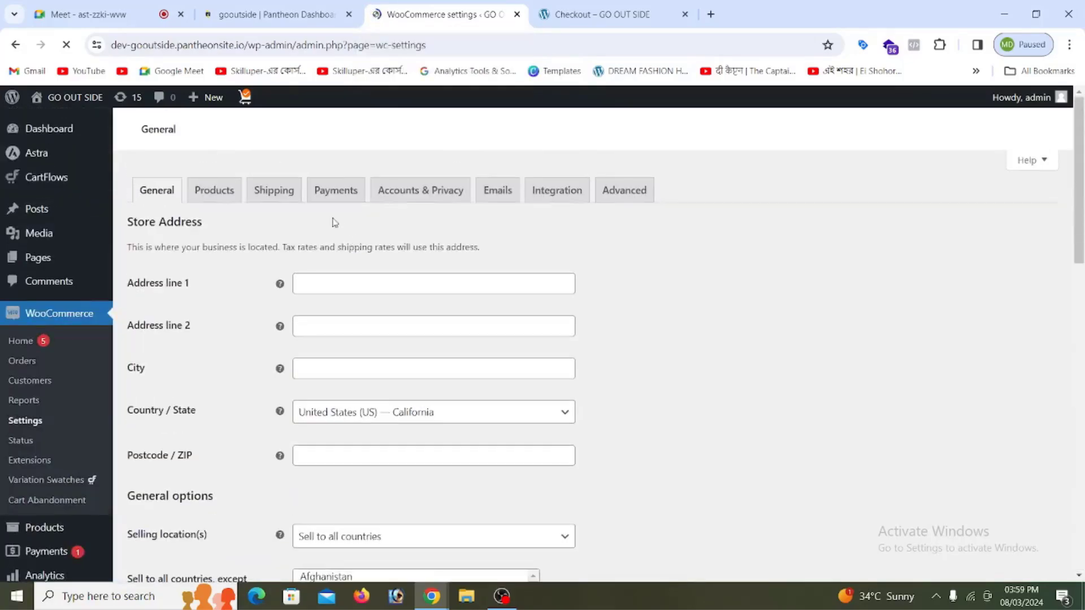
{"action": "left_click", "coordinate": [342, 192]}
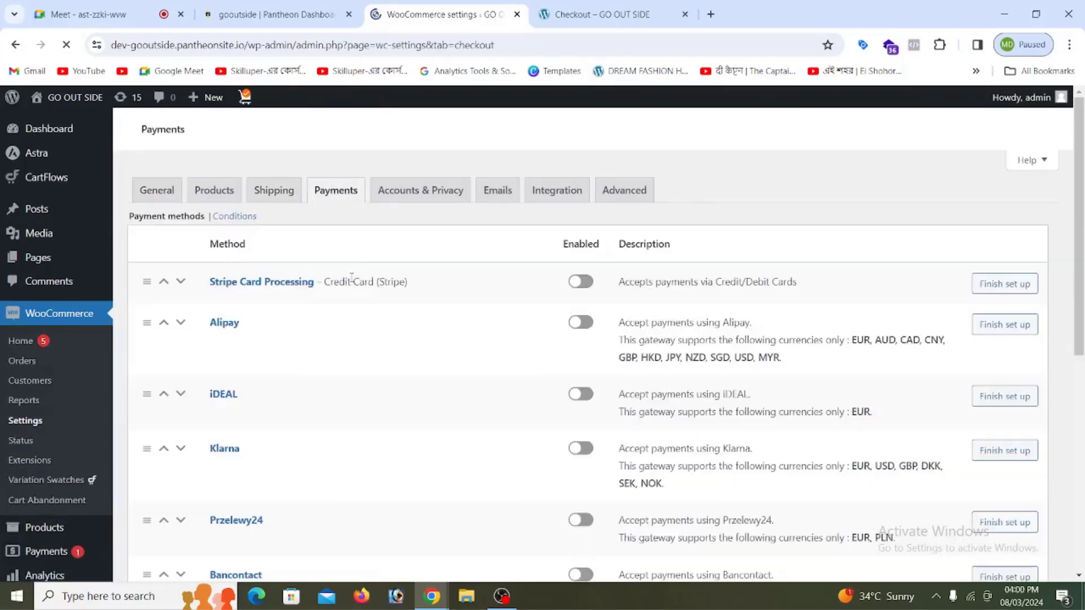
{"action": "scroll", "coordinate": [351, 277], "scroll_direction": "down", "scroll_amount": 8}
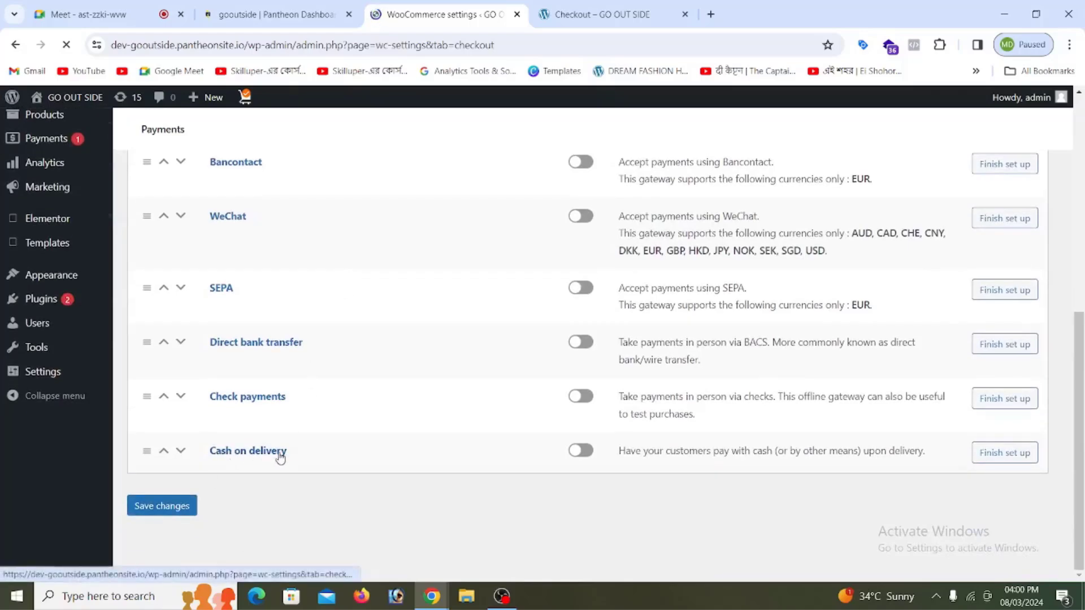
{"action": "scroll", "coordinate": [305, 430], "scroll_direction": "up", "scroll_amount": 8}
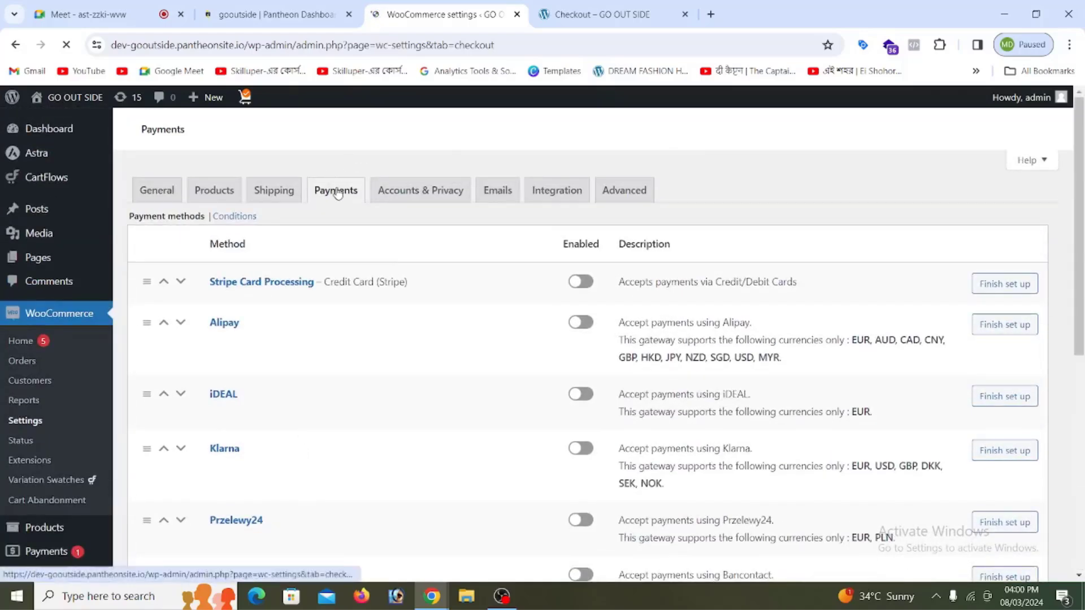
{"action": "scroll", "coordinate": [295, 329], "scroll_direction": "down", "scroll_amount": 3}
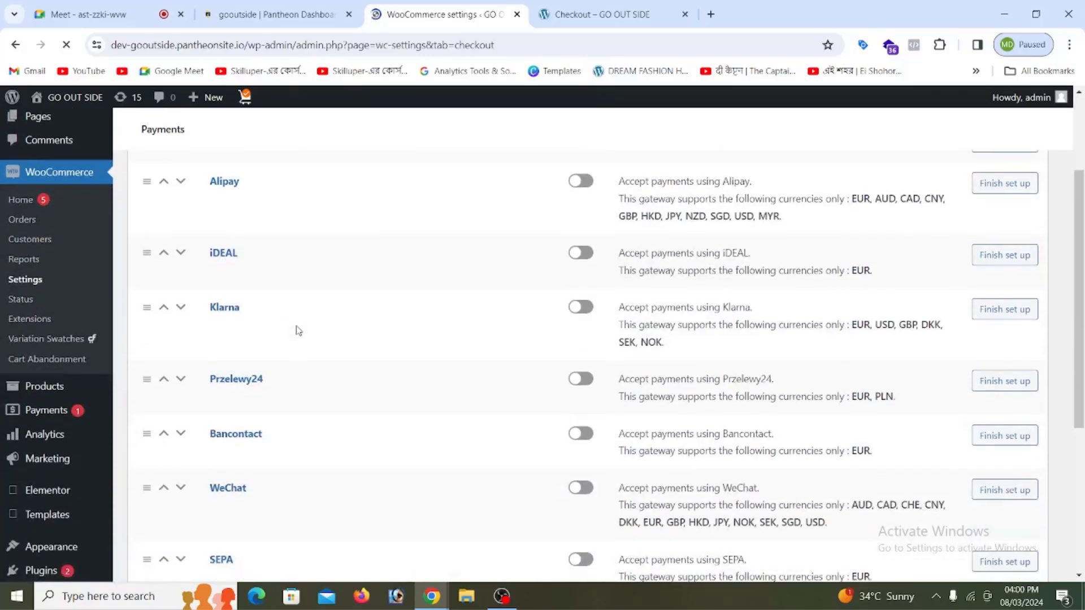
{"action": "scroll", "coordinate": [298, 309], "scroll_direction": "down", "scroll_amount": 8}
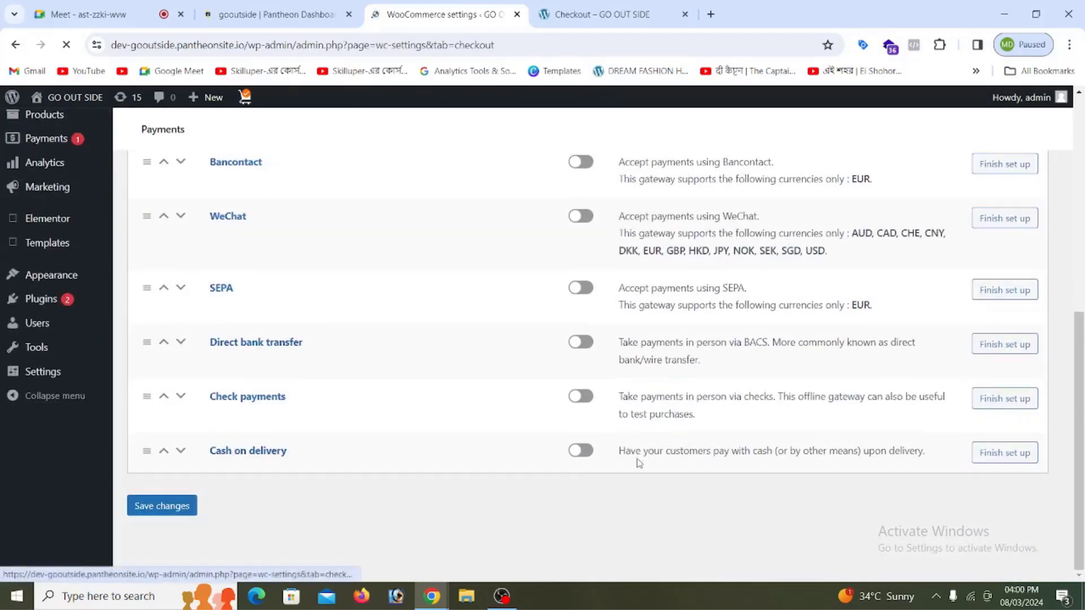
Step: Tick 'Enable cash on delivery' in its settings and save the changes
{"action": "left_click", "coordinate": [582, 451]}
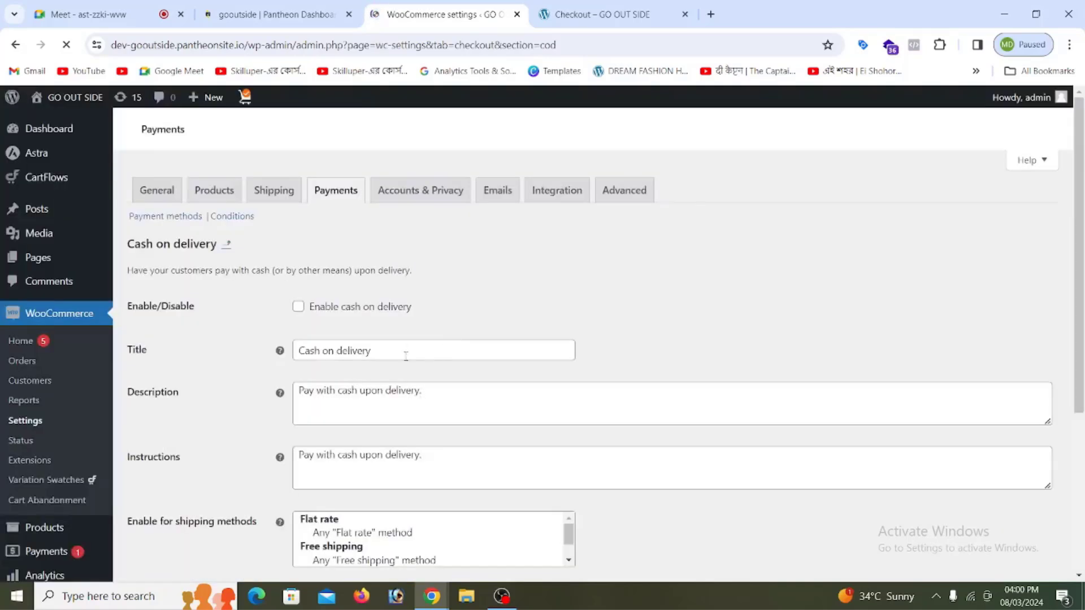
{"action": "left_click", "coordinate": [298, 308]}
{"action": "scroll", "coordinate": [435, 361], "scroll_direction": "down", "scroll_amount": 3}
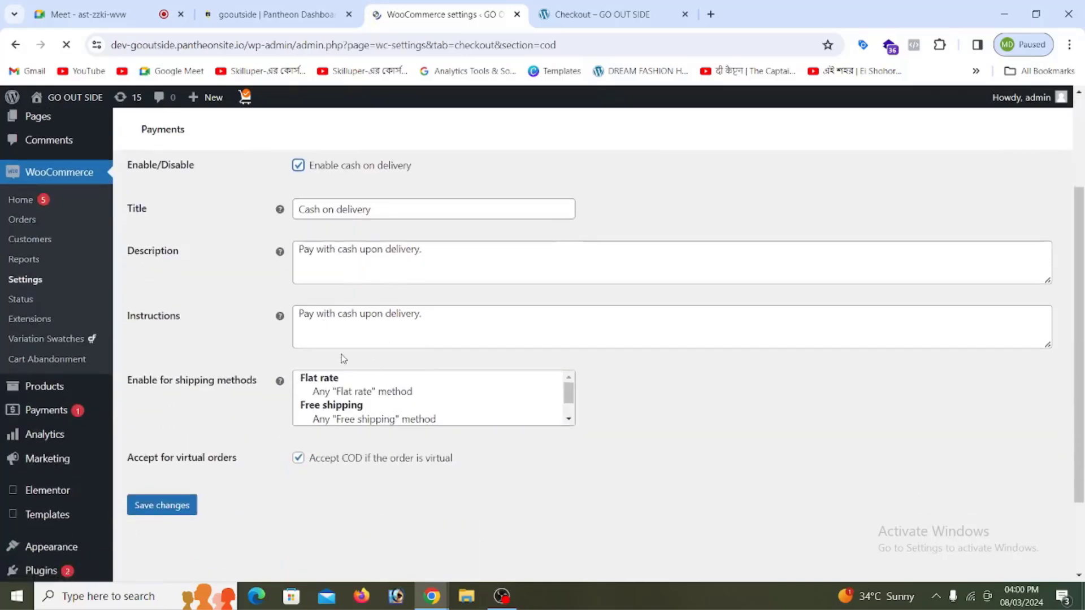
{"action": "scroll", "coordinate": [252, 445], "scroll_direction": "down", "scroll_amount": 2}
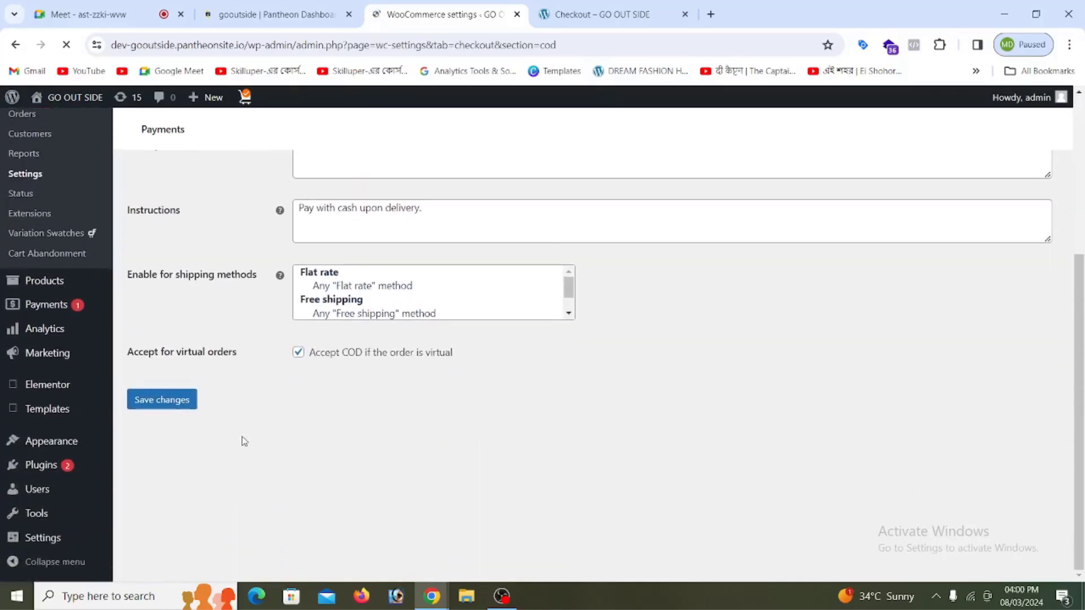
{"action": "left_click", "coordinate": [162, 404]}
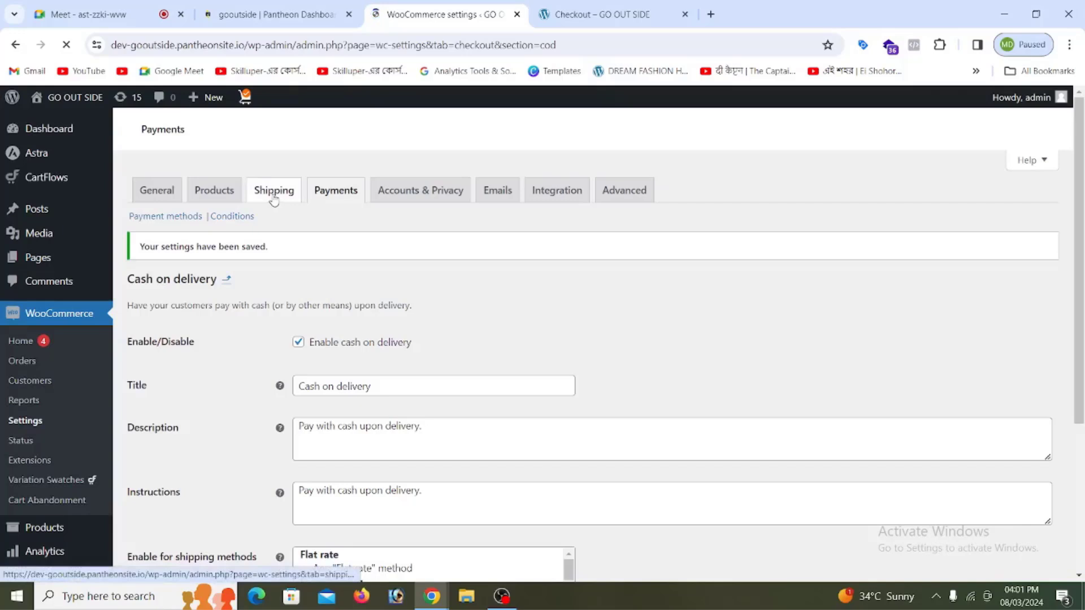
Step: Open the Shipping zones page, briefly checking the Checkout tab before returning to settings
{"action": "left_click", "coordinate": [274, 199]}
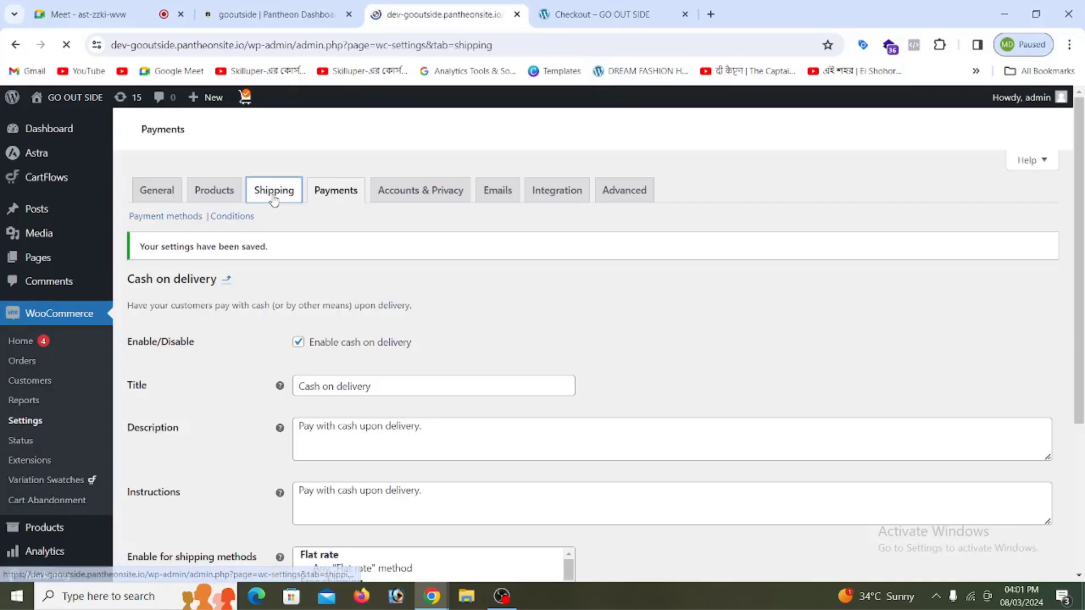
{"action": "left_click", "coordinate": [602, 14]}
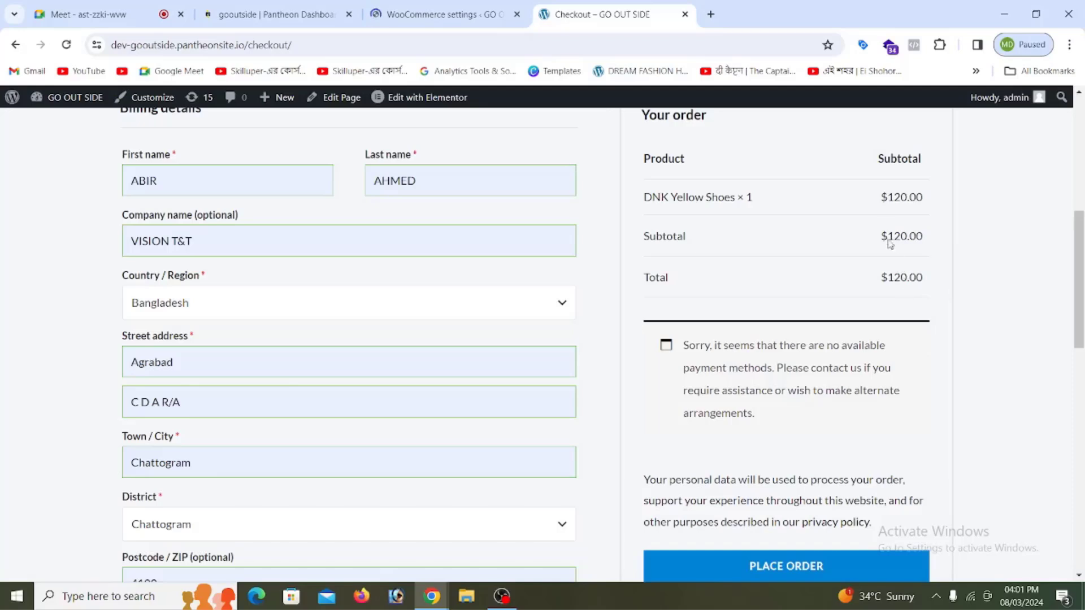
{"action": "left_click", "coordinate": [424, 17]}
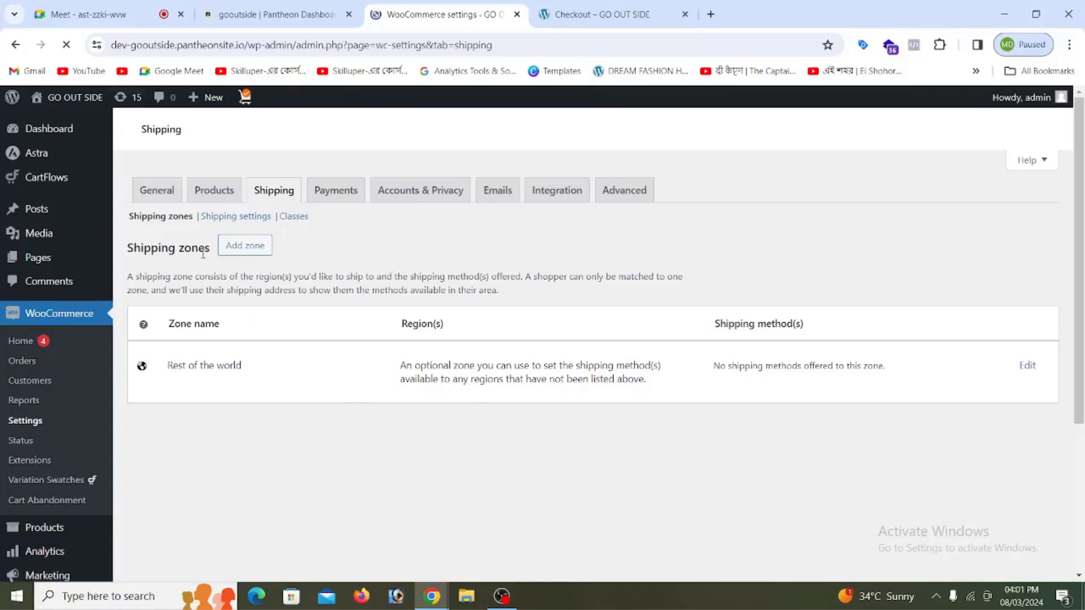
Step: Start a new shipping zone and name it BDT
{"action": "left_click", "coordinate": [250, 253]}
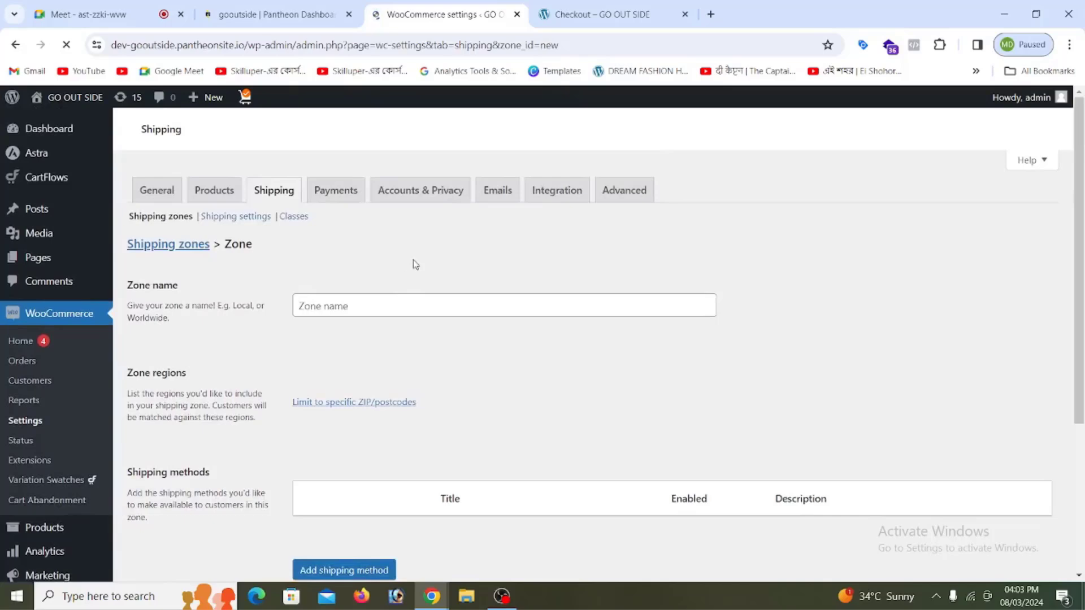
{"action": "scroll", "coordinate": [415, 264], "scroll_direction": "down", "scroll_amount": 5}
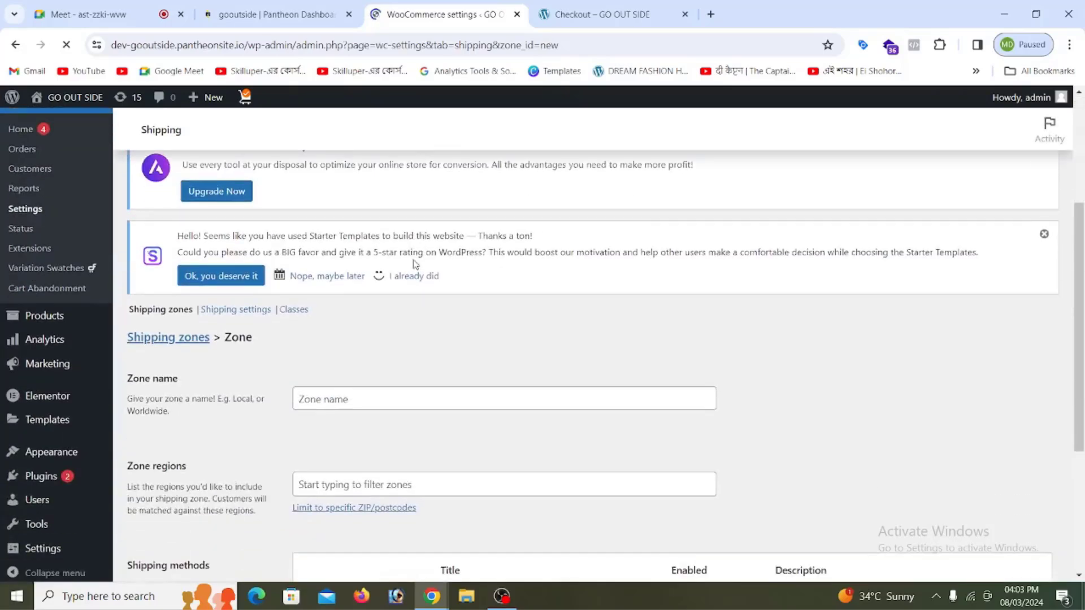
{"action": "scroll", "coordinate": [355, 335], "scroll_direction": "down", "scroll_amount": 3}
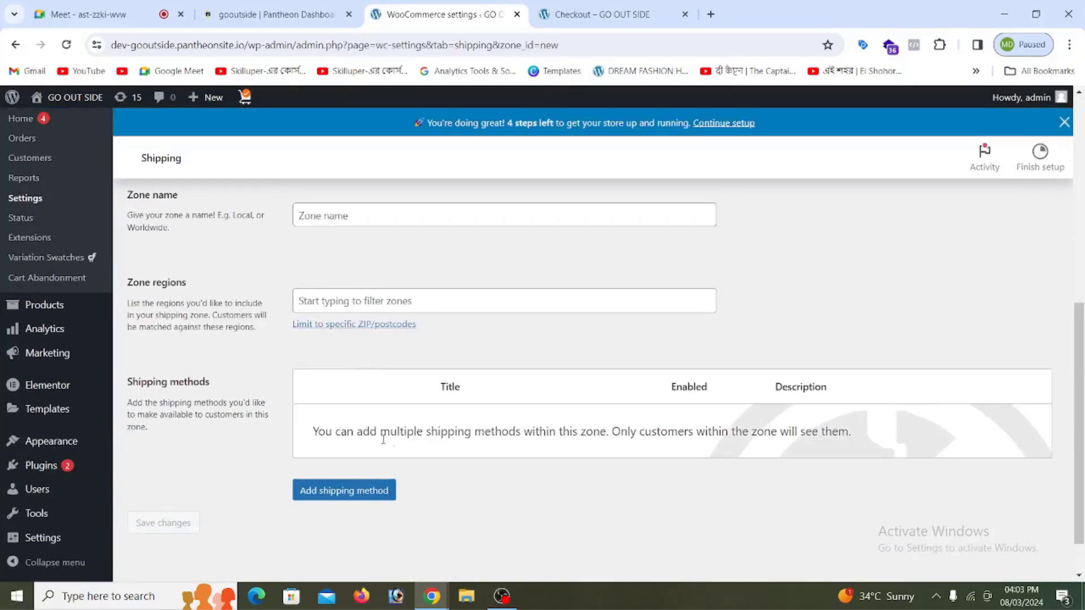
{"action": "scroll", "coordinate": [383, 438], "scroll_direction": "up", "scroll_amount": 3}
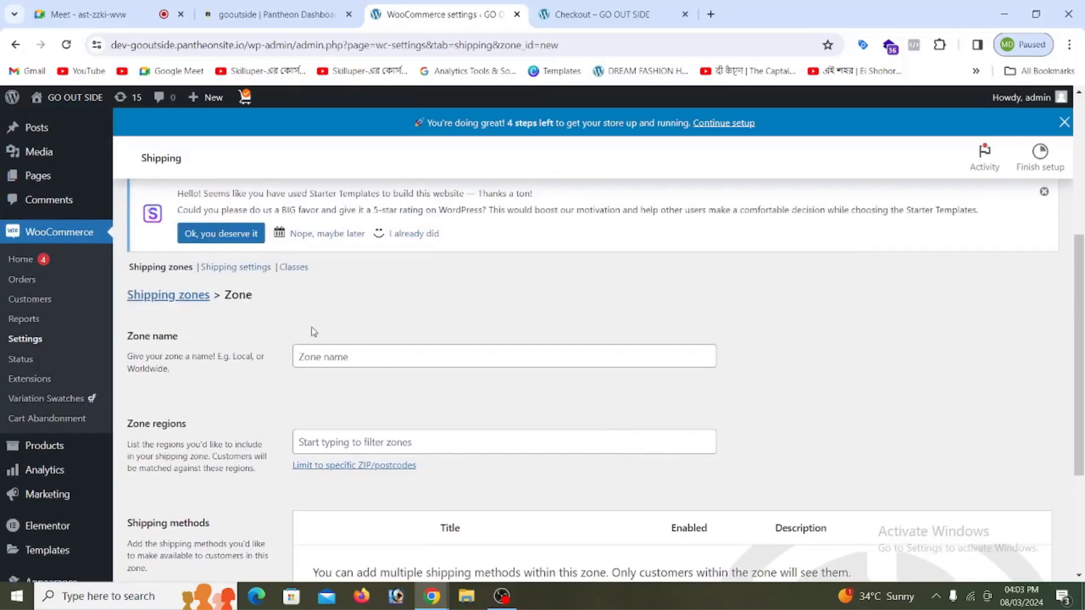
{"action": "scroll", "coordinate": [325, 327], "scroll_direction": "down", "scroll_amount": 1}
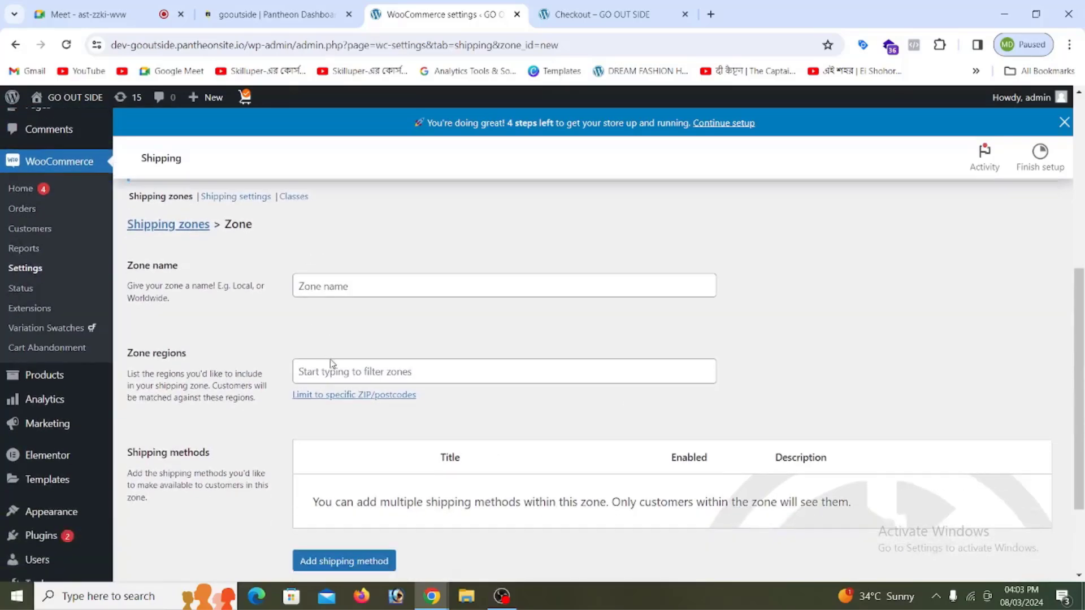
{"action": "left_click", "coordinate": [345, 380]}
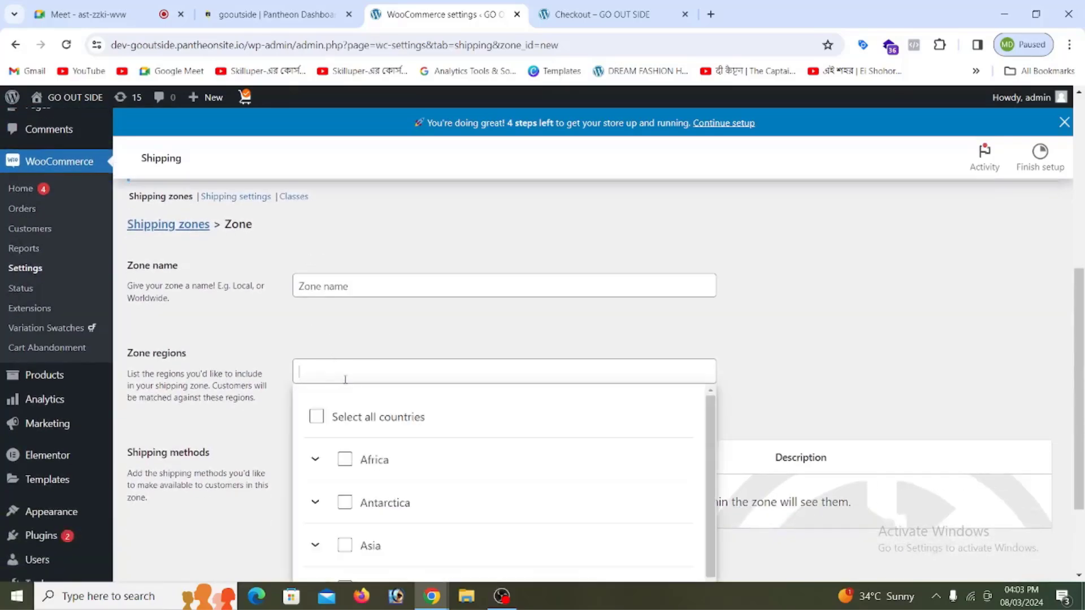
{"action": "left_click", "coordinate": [328, 286]}
{"action": "left_click", "coordinate": [406, 322]}
Step: Add Asia and Bangladesh as the zone's regions
{"action": "scroll", "coordinate": [326, 271], "scroll_direction": "down", "scroll_amount": 2}
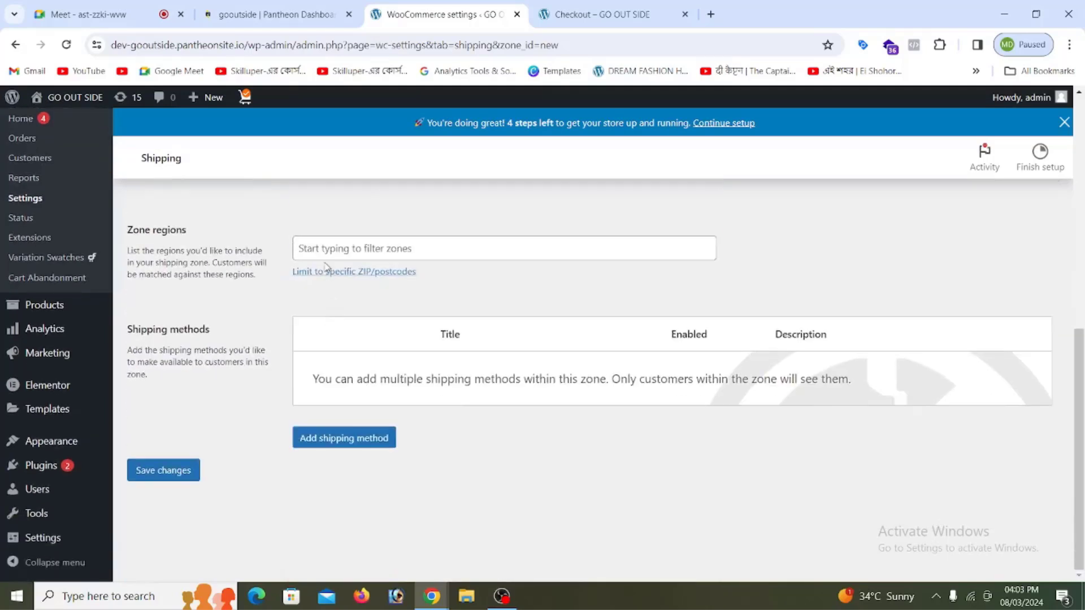
{"action": "left_click", "coordinate": [327, 248]}
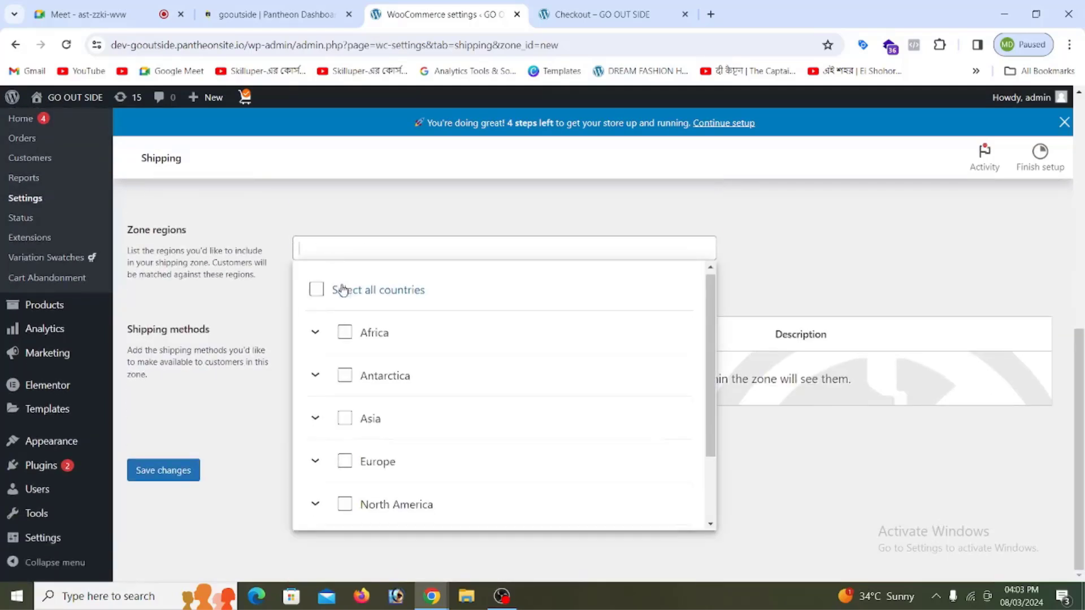
{"action": "scroll", "coordinate": [334, 288], "scroll_direction": "down", "scroll_amount": 1}
{"action": "scroll", "coordinate": [356, 339], "scroll_direction": "up", "scroll_amount": 1}
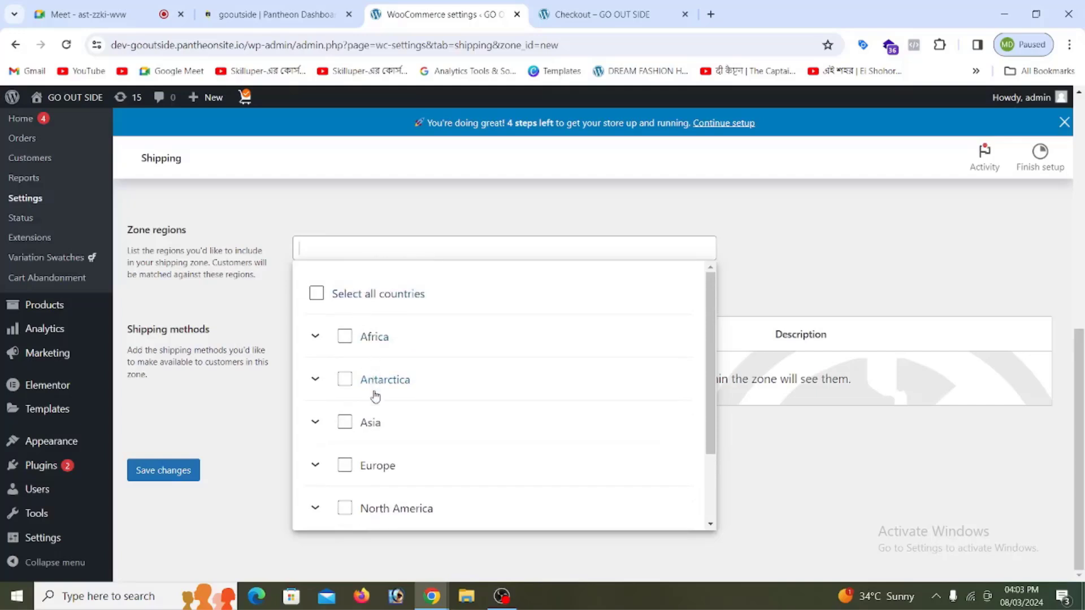
{"action": "left_click", "coordinate": [373, 428]}
{"action": "scroll", "coordinate": [374, 431], "scroll_direction": "down", "scroll_amount": 4}
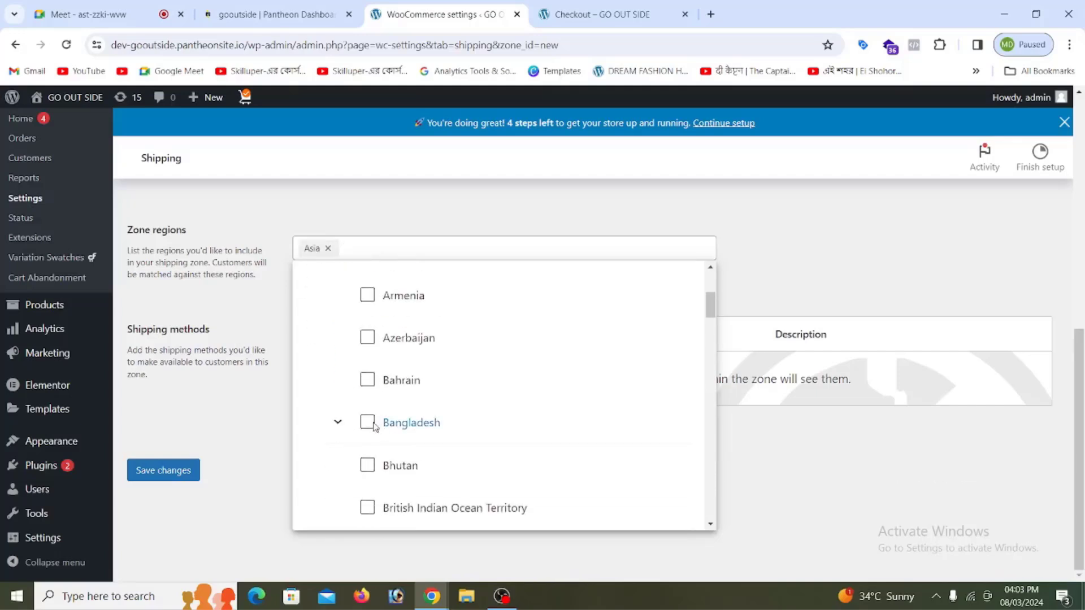
{"action": "left_click", "coordinate": [368, 423]}
{"action": "scroll", "coordinate": [418, 426], "scroll_direction": "down", "scroll_amount": 2}
{"action": "scroll", "coordinate": [420, 424], "scroll_direction": "down", "scroll_amount": 2}
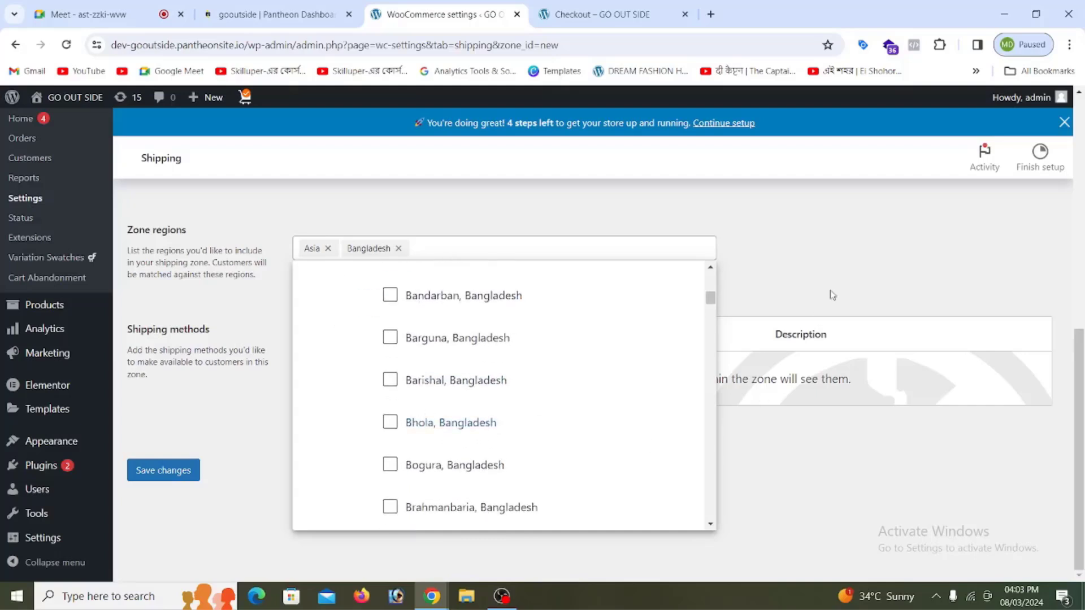
{"action": "left_click", "coordinate": [833, 272]}
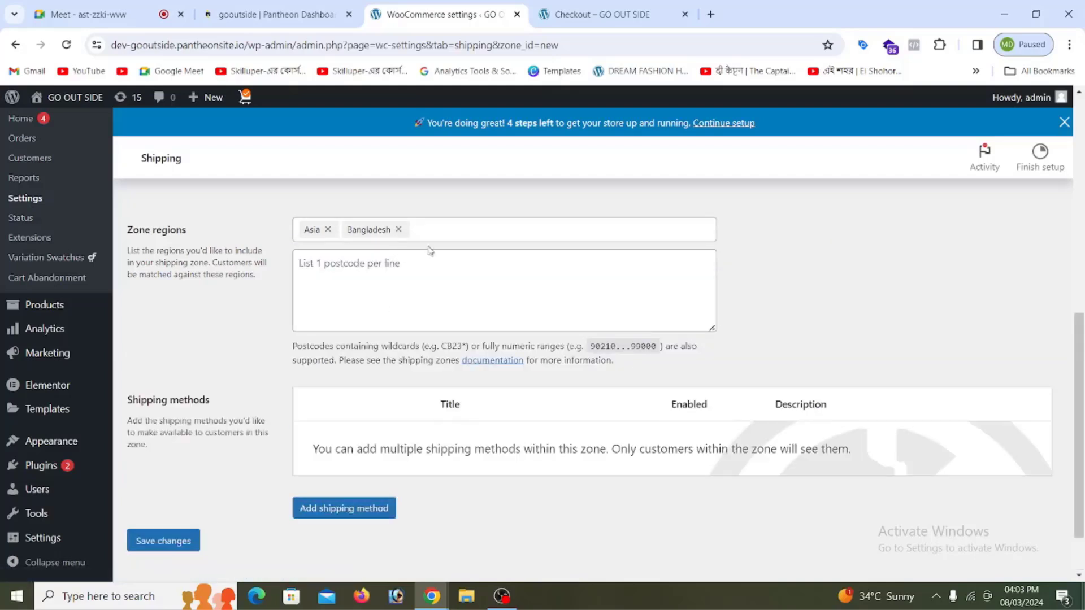
{"action": "scroll", "coordinate": [438, 271], "scroll_direction": "down", "scroll_amount": 1}
Step: Add a Flat rate shipping method to the BDT zone
{"action": "left_click", "coordinate": [351, 440]}
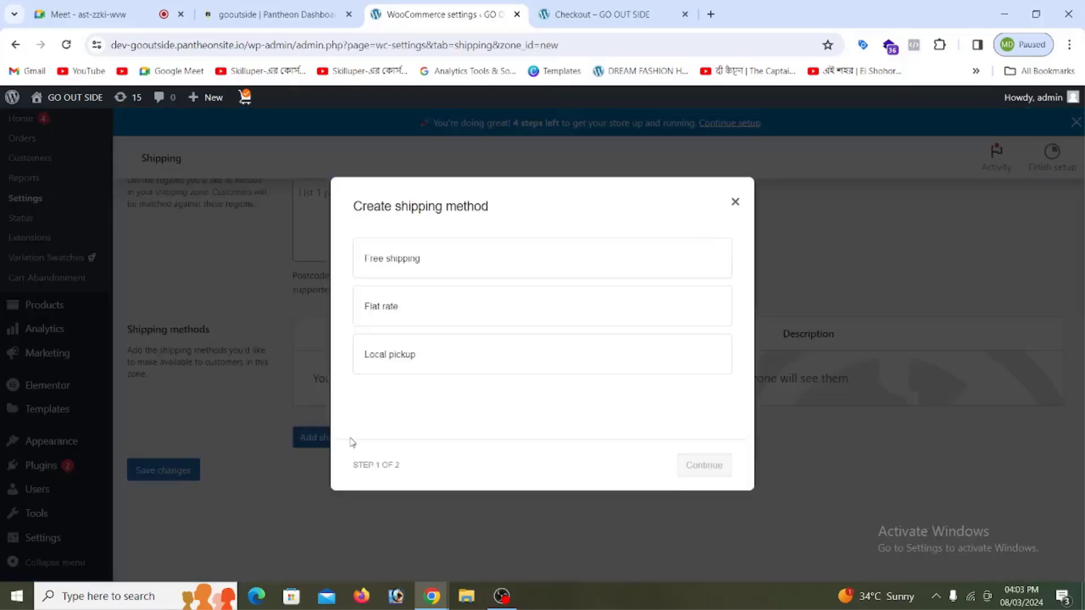
{"action": "left_click", "coordinate": [411, 265]}
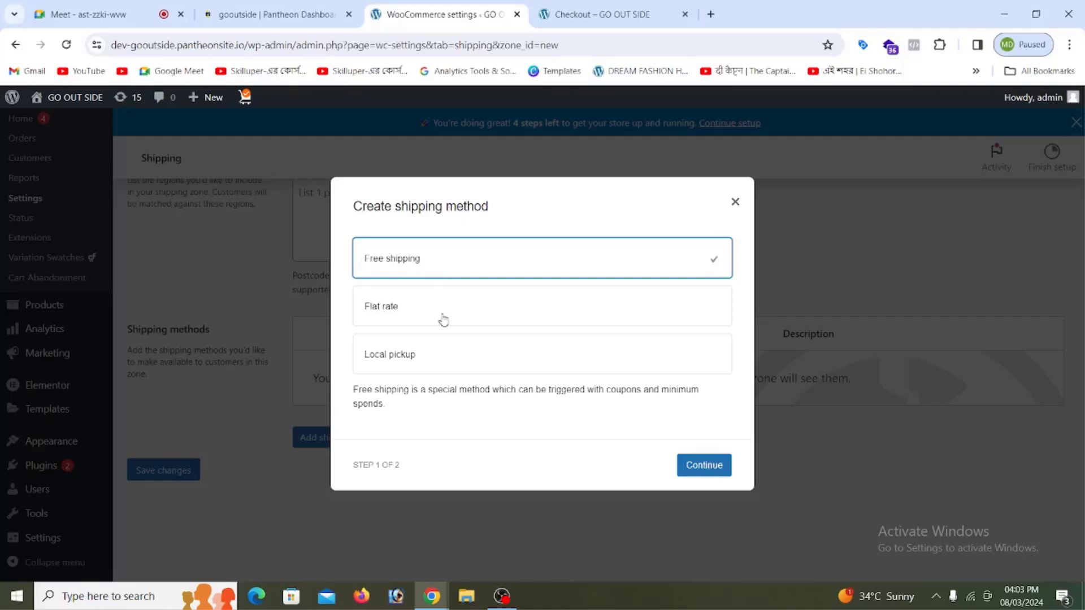
{"action": "left_click", "coordinate": [403, 313]}
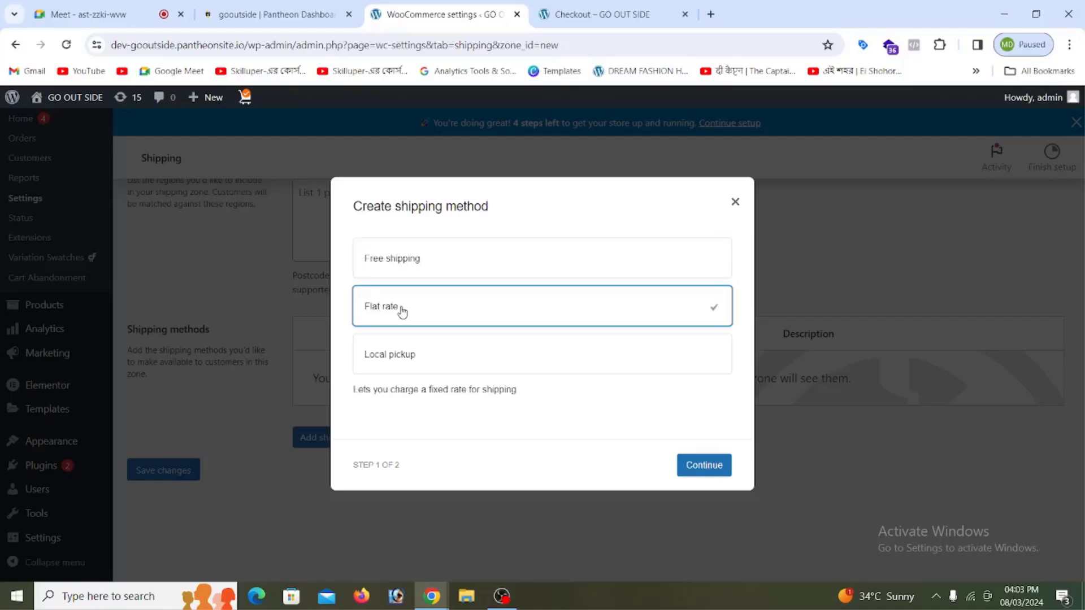
{"action": "left_click", "coordinate": [695, 469]}
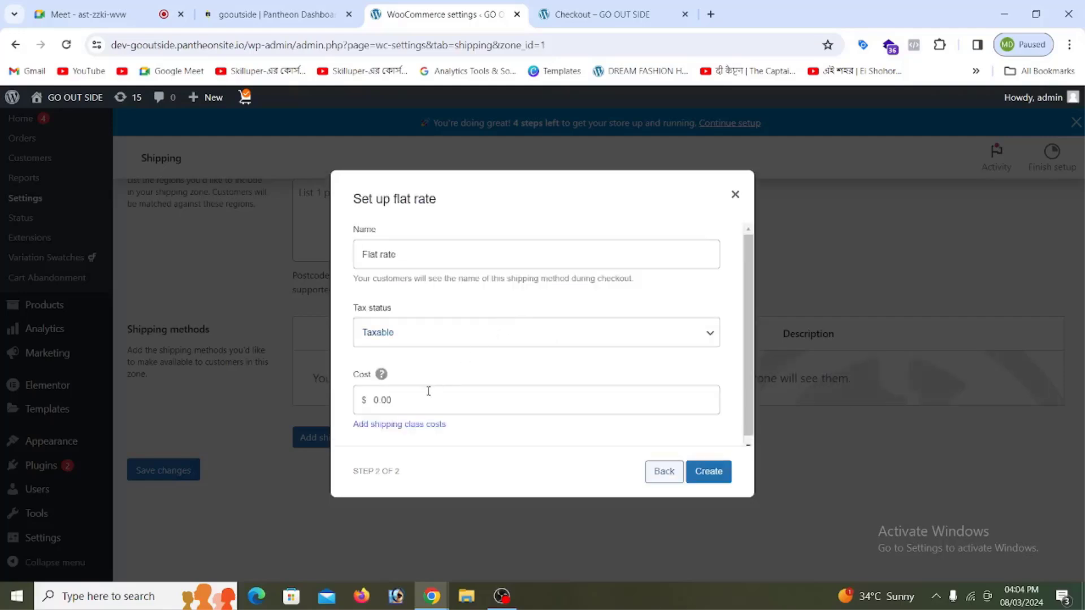
Step: Set the flat rate's tax status to None and cost to 50, then create it
{"action": "left_click", "coordinate": [410, 254]}
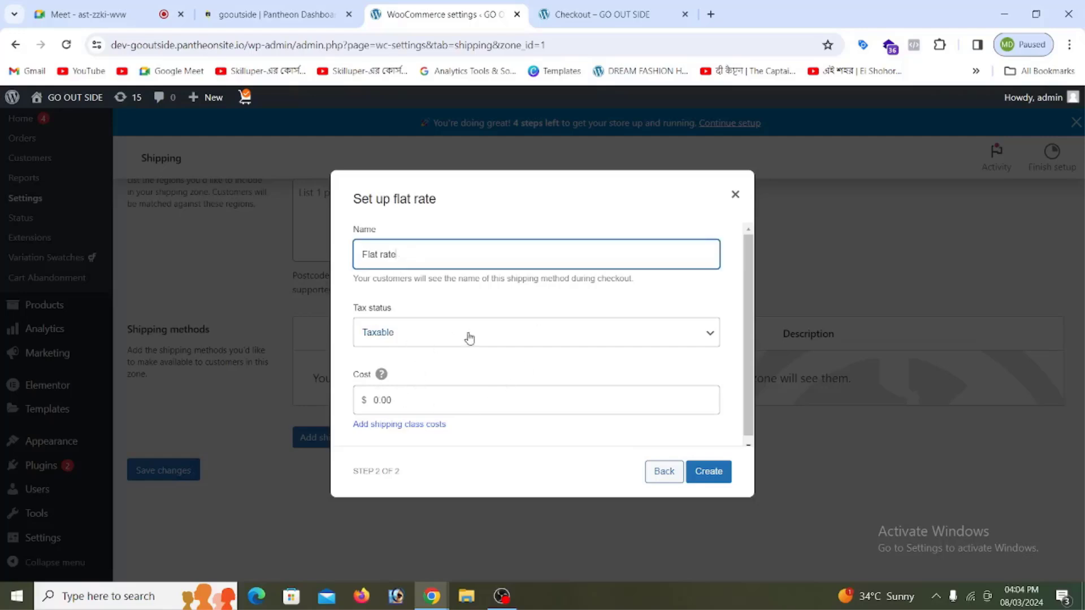
{"action": "left_click", "coordinate": [512, 340]}
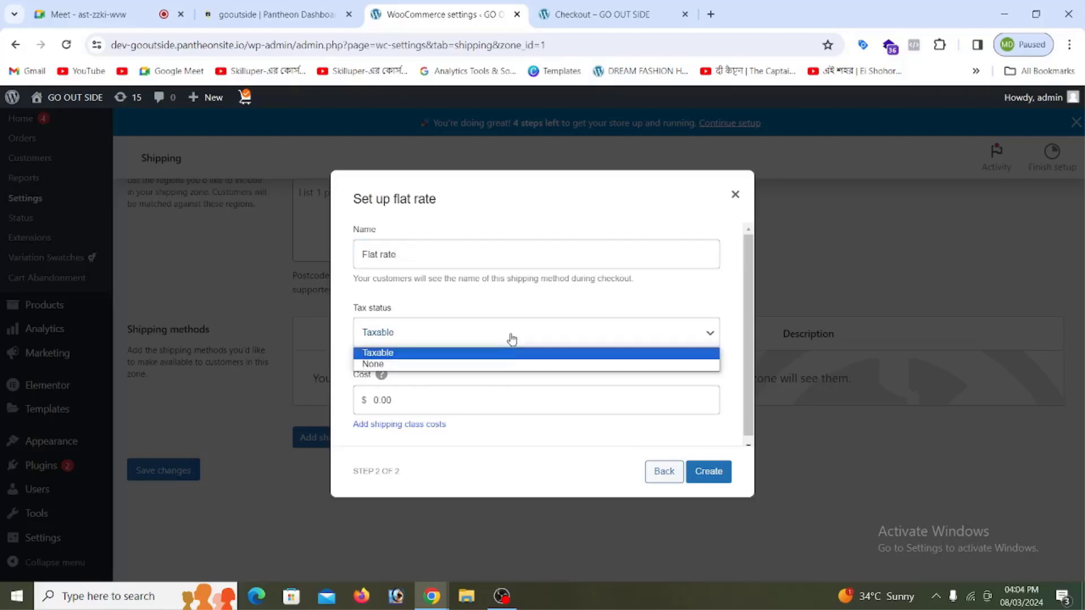
{"action": "left_click", "coordinate": [399, 334]}
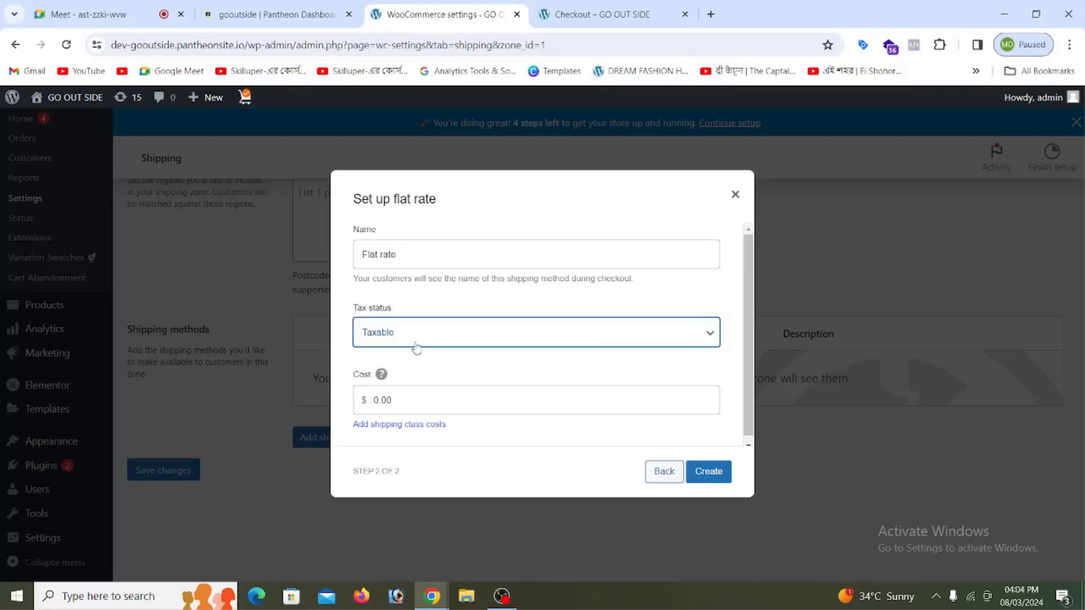
{"action": "left_click", "coordinate": [406, 334]}
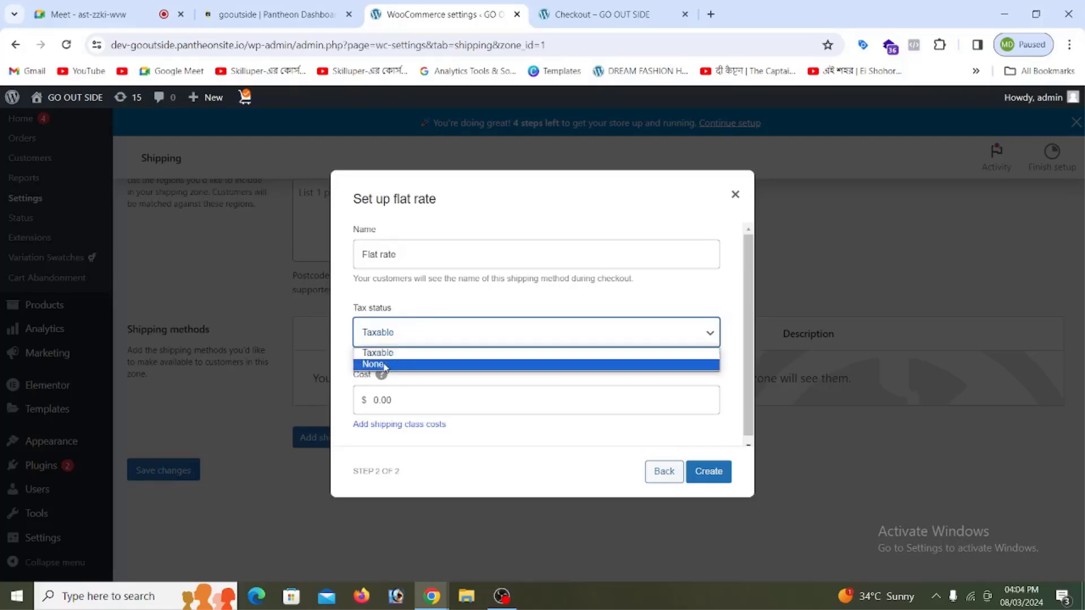
{"action": "left_click", "coordinate": [384, 365]}
{"action": "left_click", "coordinate": [408, 401]}
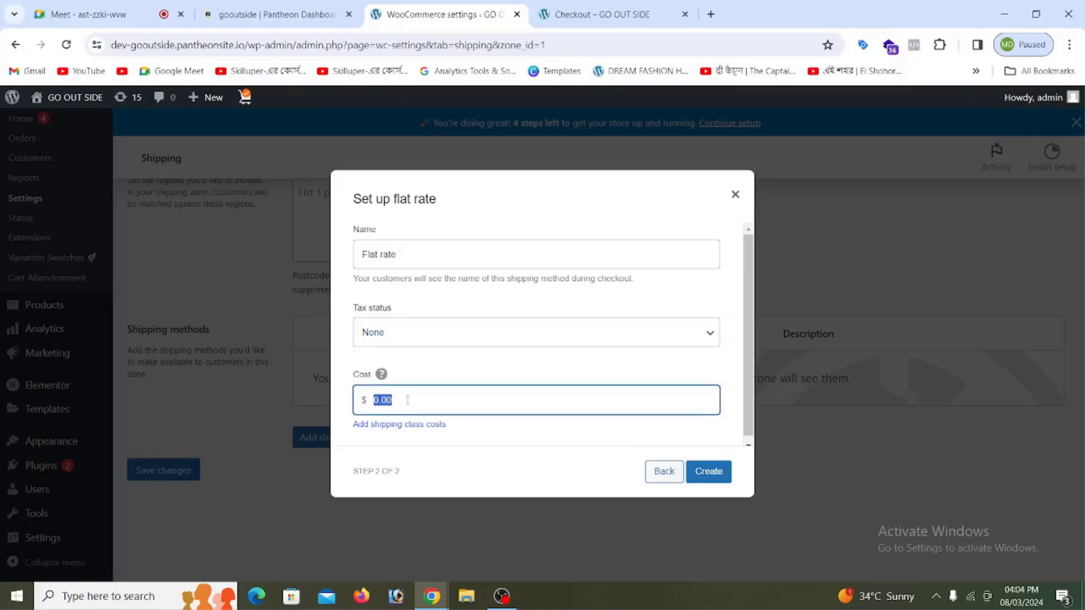
{"action": "type", "text": "10"}
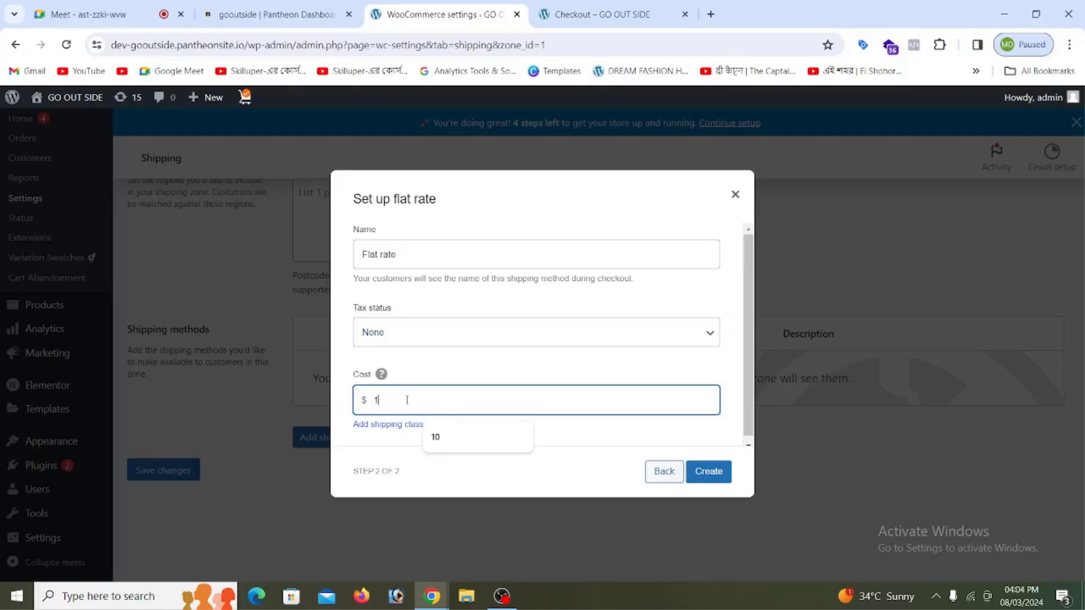
{"action": "key", "text": "BackSpace"}
{"action": "key", "text": "BackSpace"}
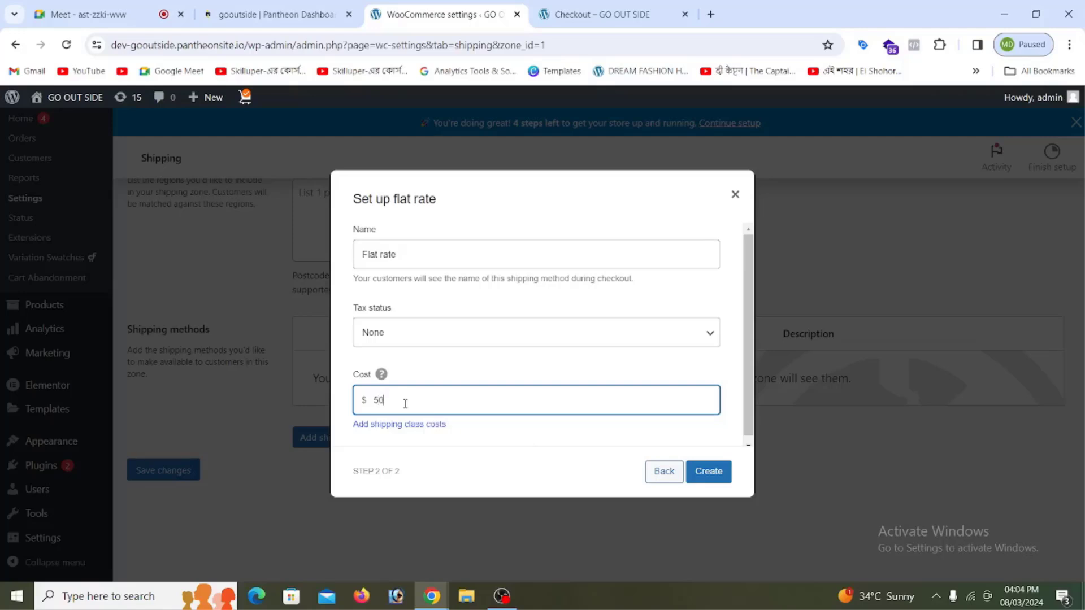
{"action": "left_click", "coordinate": [709, 473]}
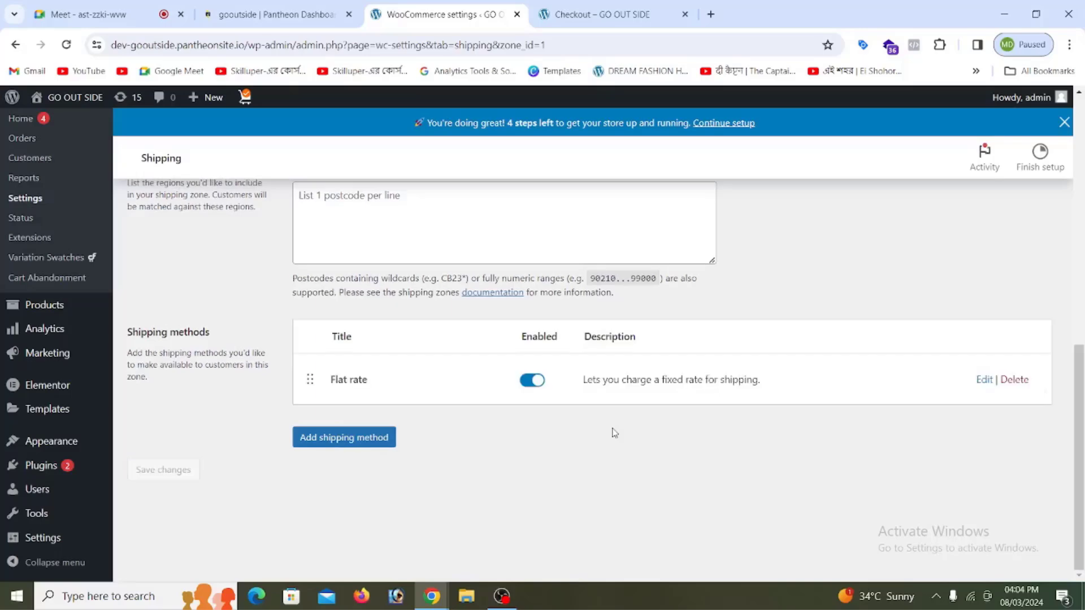
Step: Reload the Checkout page so the new $50 flat-rate shipping appears
{"action": "scroll", "coordinate": [710, 470], "scroll_direction": "up", "scroll_amount": 10}
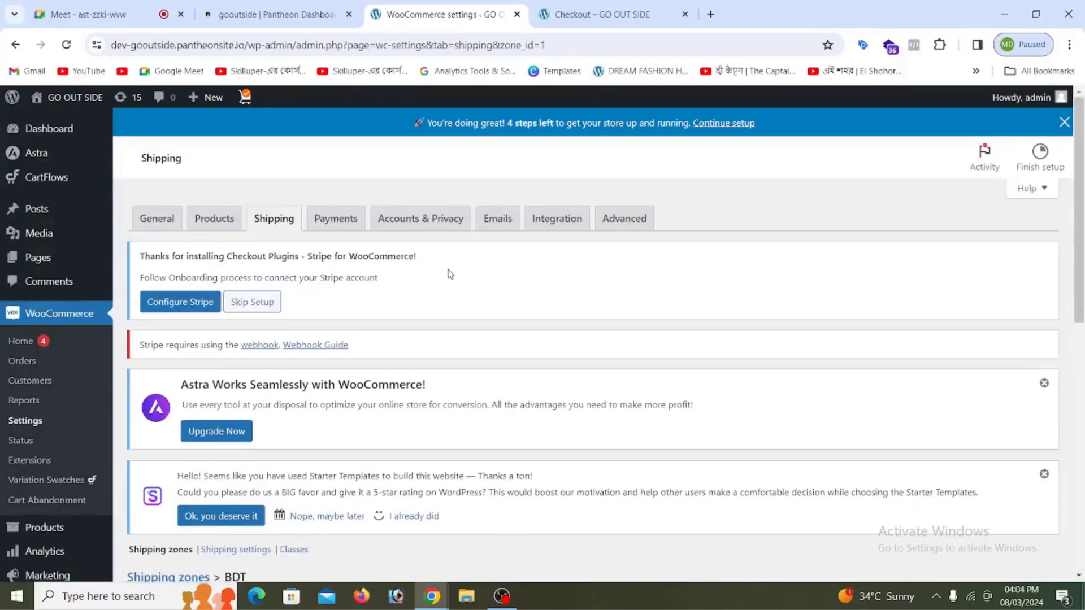
{"action": "left_click", "coordinate": [611, 14]}
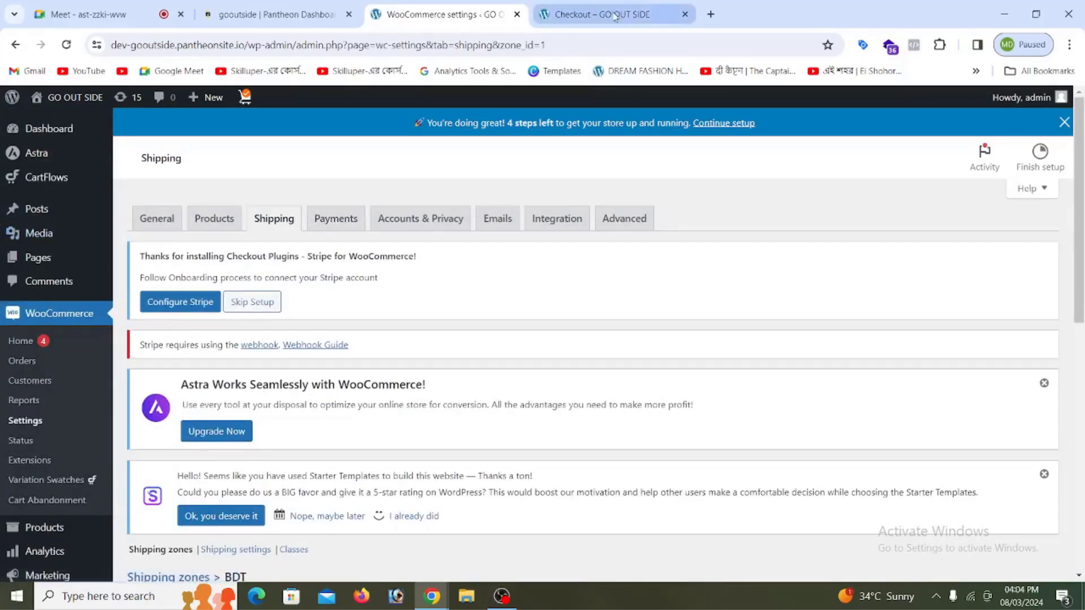
{"action": "scroll", "coordinate": [676, 257], "scroll_direction": "up", "scroll_amount": 3}
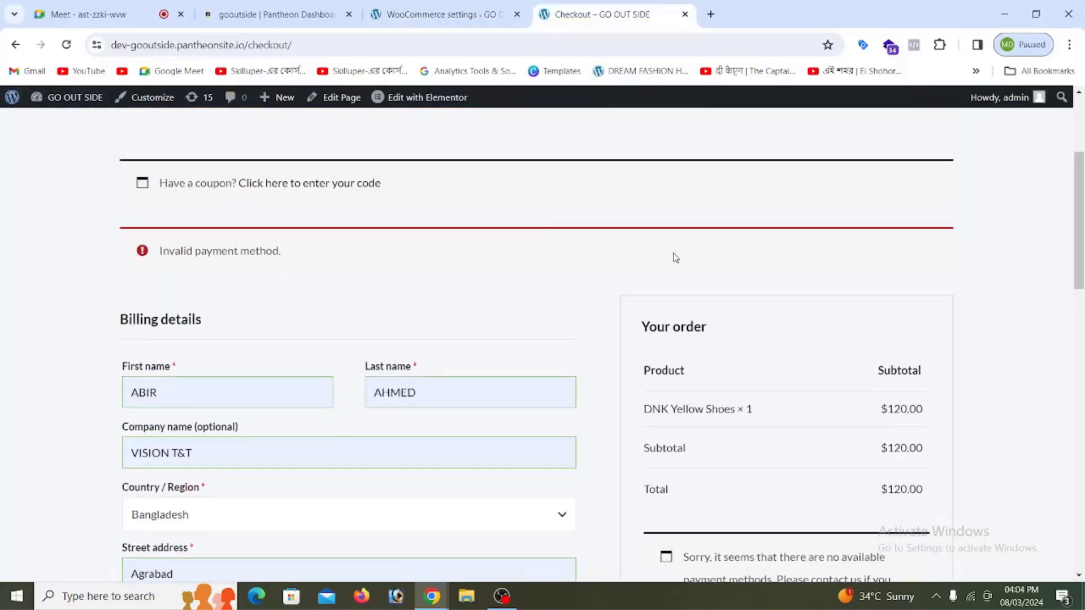
{"action": "scroll", "coordinate": [680, 275], "scroll_direction": "down", "scroll_amount": 4}
{"action": "scroll", "coordinate": [680, 274], "scroll_direction": "up", "scroll_amount": 6}
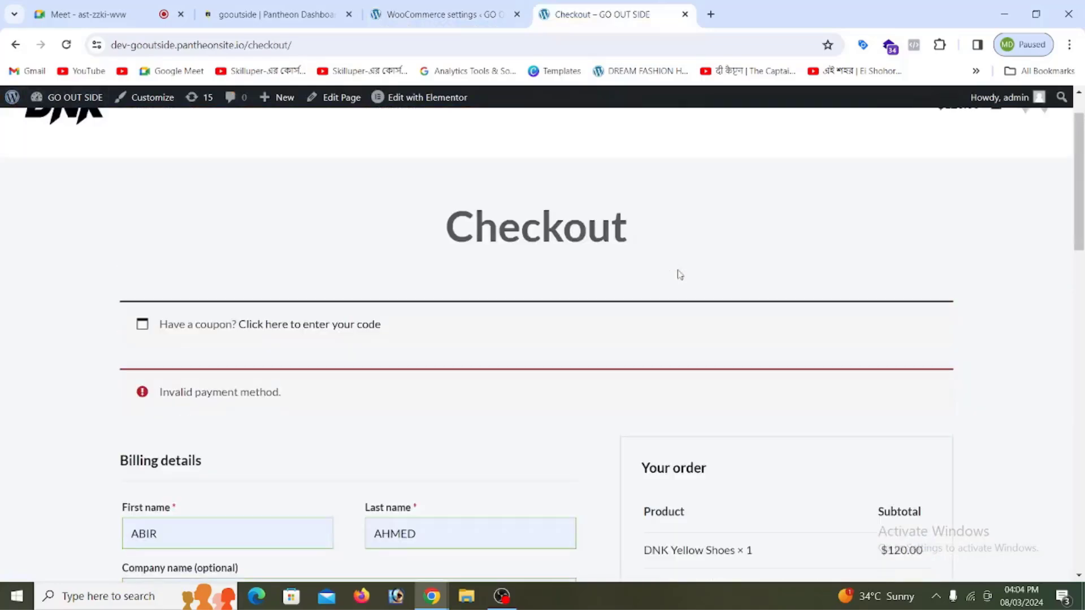
{"action": "left_click", "coordinate": [66, 45]}
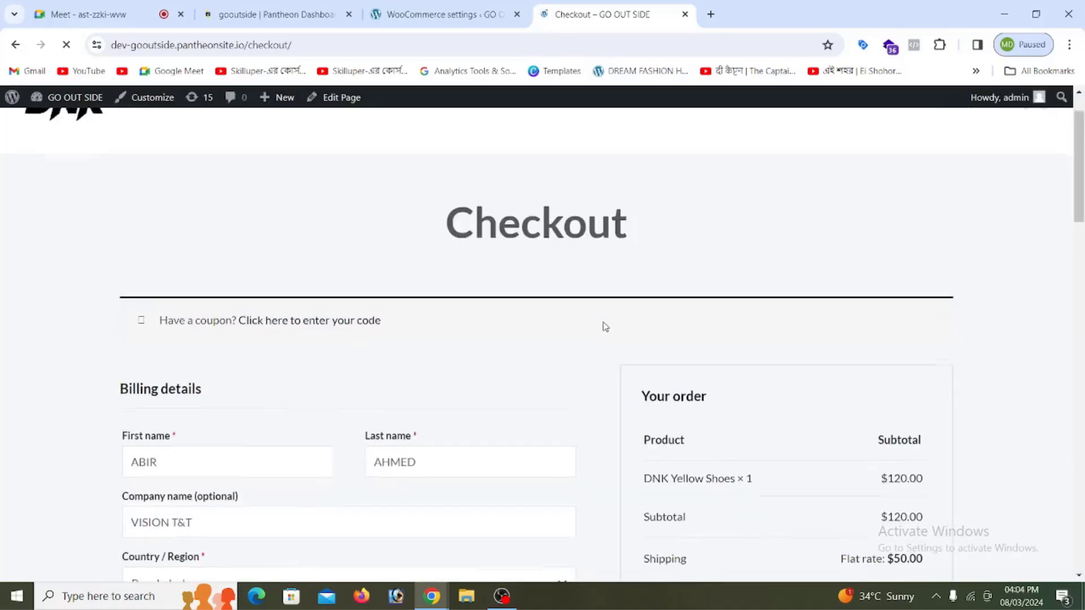
{"action": "scroll", "coordinate": [604, 325], "scroll_direction": "down", "scroll_amount": 5}
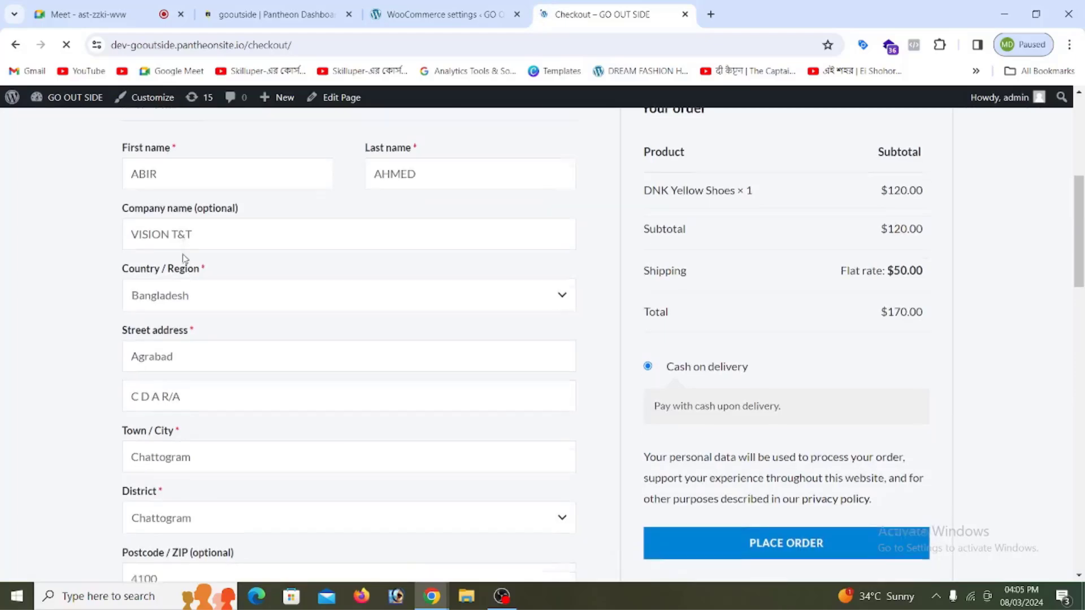
{"action": "scroll", "coordinate": [185, 259], "scroll_direction": "down", "scroll_amount": 6}
{"action": "scroll", "coordinate": [401, 384], "scroll_direction": "up", "scroll_amount": 10}
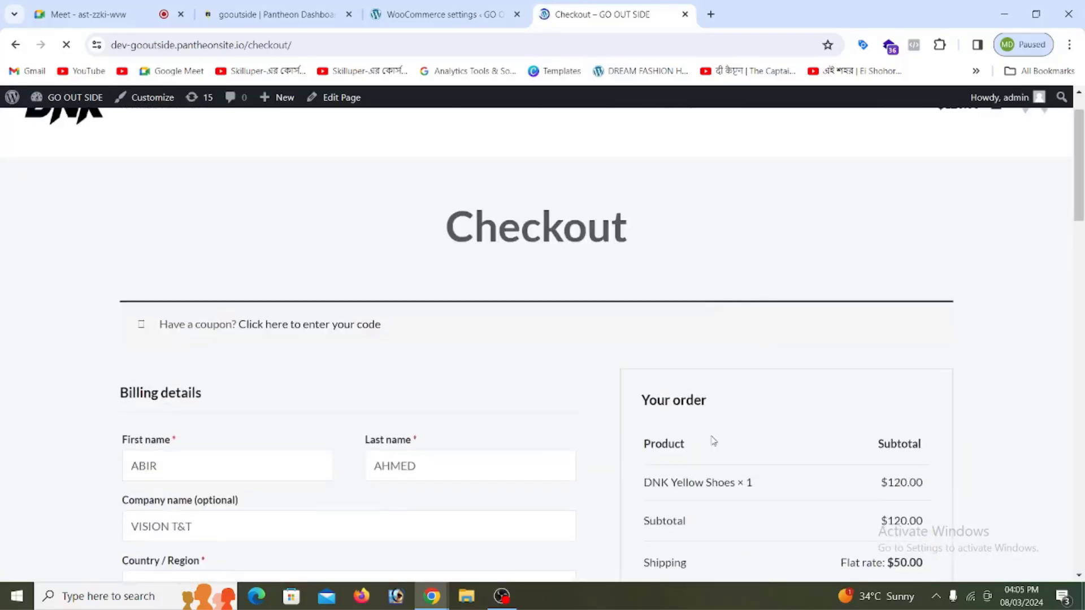
{"action": "scroll", "coordinate": [713, 440], "scroll_direction": "down", "scroll_amount": 3}
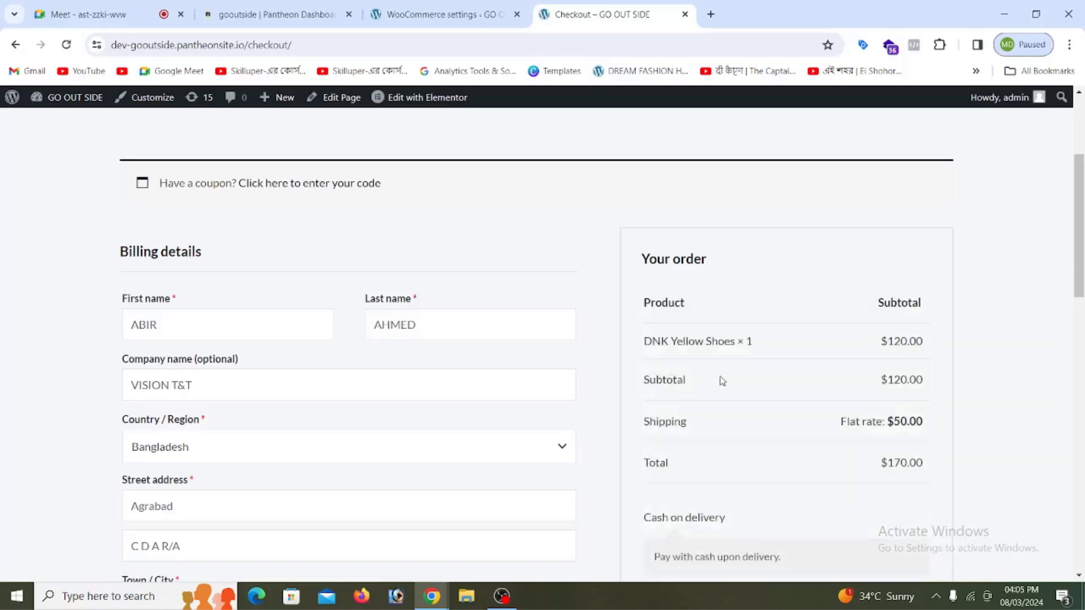
Step: Confirm the $170 total with Cash on delivery and place the test order
{"action": "left_click_drag", "start_coordinate": [874, 386], "coordinate": [714, 432]}
{"action": "left_click", "coordinate": [712, 431]}
{"action": "left_click_drag", "start_coordinate": [896, 426], "coordinate": [842, 467]}
{"action": "scroll", "coordinate": [876, 395], "scroll_direction": "down", "scroll_amount": 2}
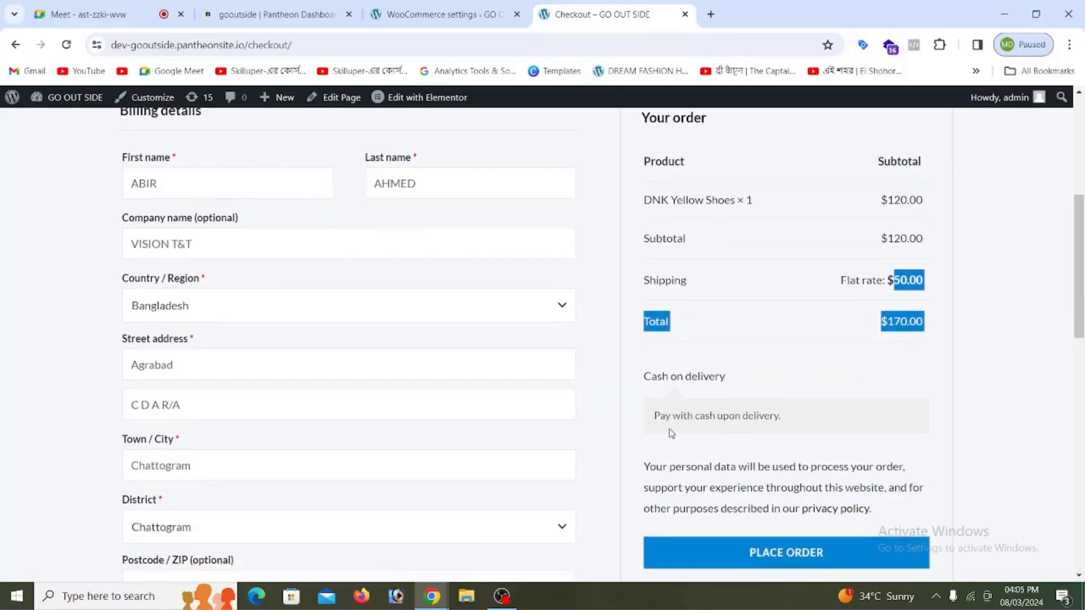
{"action": "left_click_drag", "start_coordinate": [643, 384], "coordinate": [720, 387]}
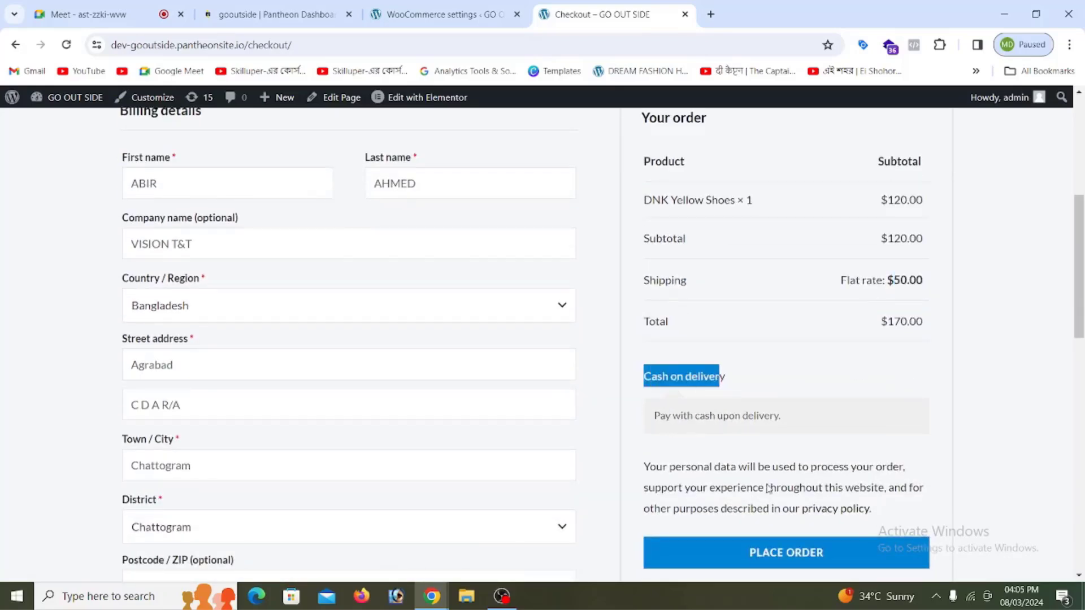
{"action": "scroll", "coordinate": [769, 489], "scroll_direction": "down", "scroll_amount": 3}
{"action": "left_click", "coordinate": [784, 418]}
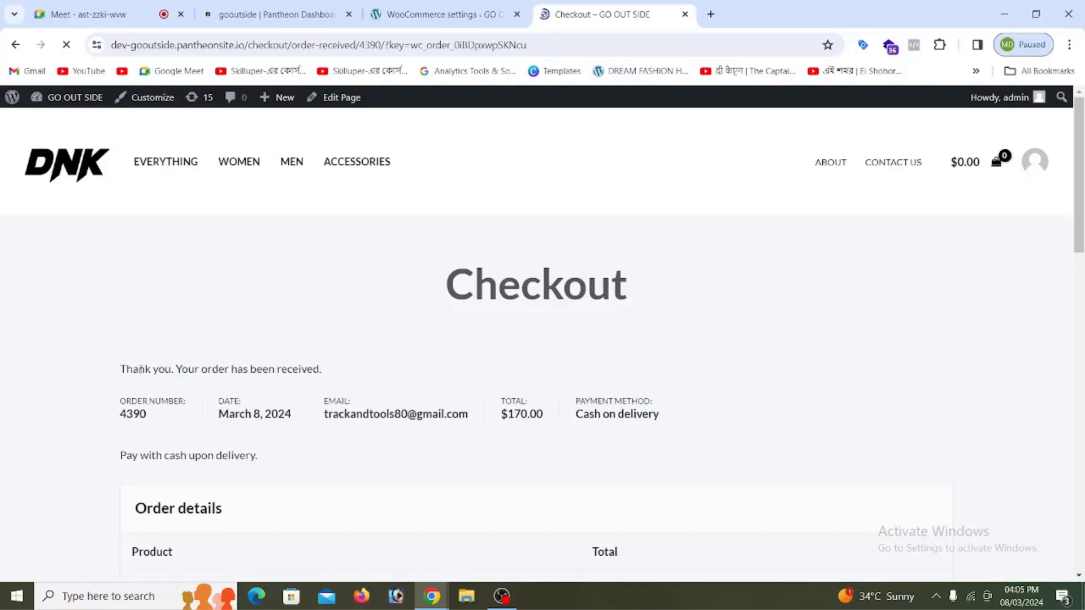
{"action": "left_click_drag", "start_coordinate": [119, 371], "coordinate": [362, 391]}
{"action": "left_click", "coordinate": [429, 339]}
{"action": "scroll", "coordinate": [504, 317], "scroll_direction": "down", "scroll_amount": 9}
{"action": "scroll", "coordinate": [479, 315], "scroll_direction": "up", "scroll_amount": 9}
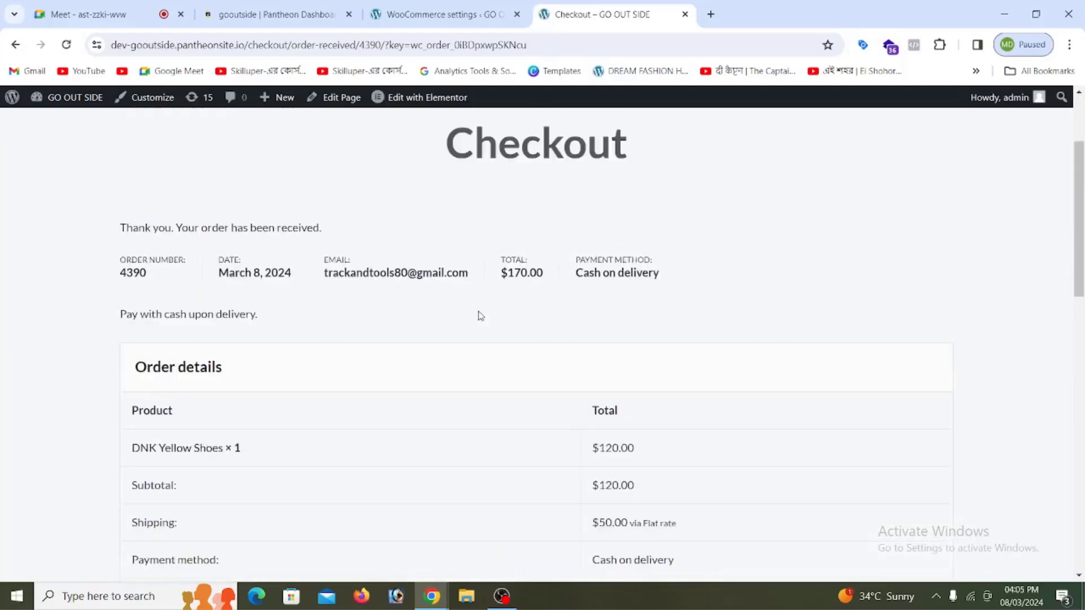
{"action": "scroll", "coordinate": [469, 362], "scroll_direction": "down", "scroll_amount": 15}
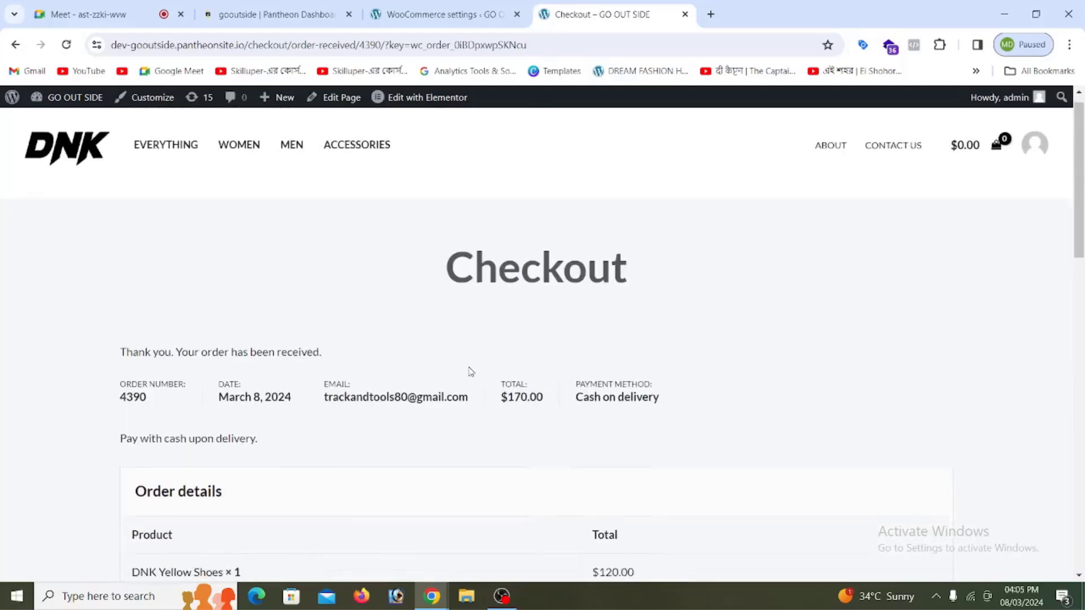
{"action": "scroll", "coordinate": [472, 364], "scroll_direction": "up", "scroll_amount": 10}
{"action": "scroll", "coordinate": [472, 362], "scroll_direction": "up", "scroll_amount": 5}
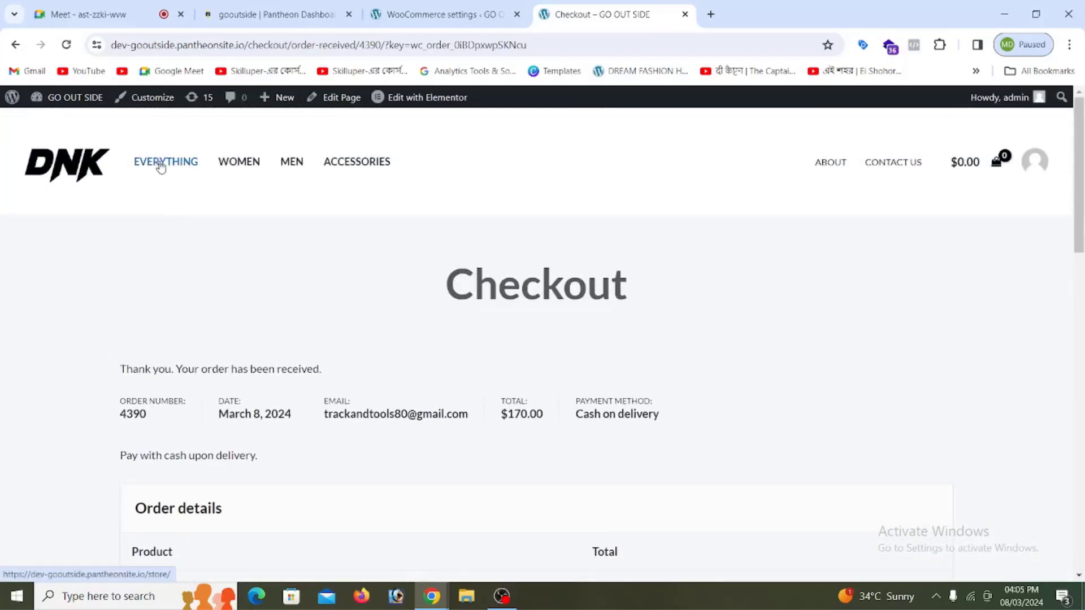
Step: Browse the Men category and open the $150.00 Dark Blue Denim Jeans product page
{"action": "left_click", "coordinate": [294, 164]}
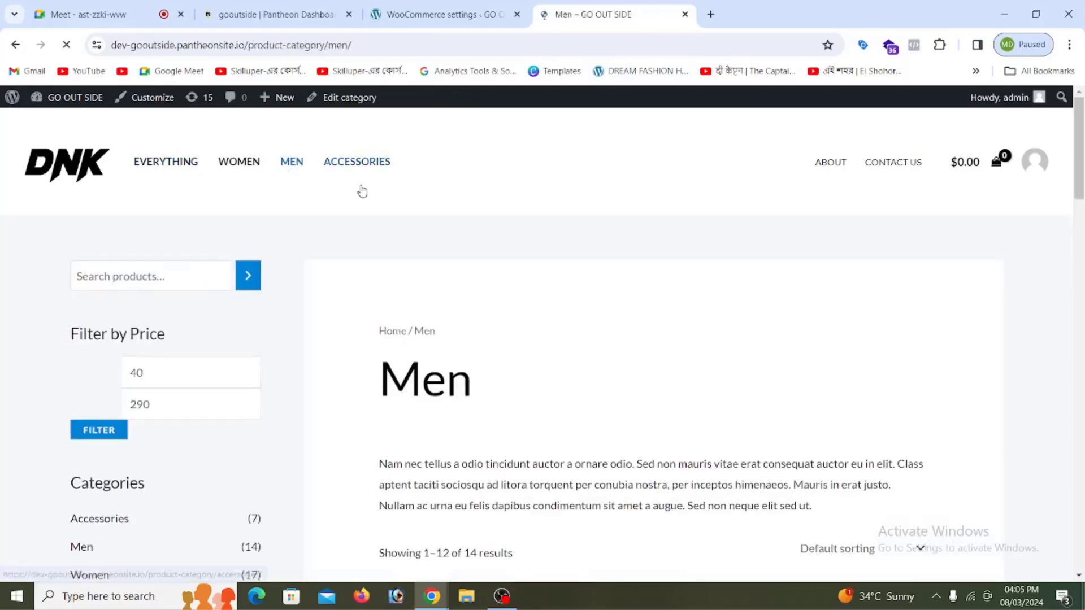
{"action": "scroll", "coordinate": [359, 215], "scroll_direction": "down", "scroll_amount": 1}
{"action": "scroll", "coordinate": [473, 290], "scroll_direction": "down", "scroll_amount": 6}
{"action": "scroll", "coordinate": [476, 290], "scroll_direction": "up", "scroll_amount": 3}
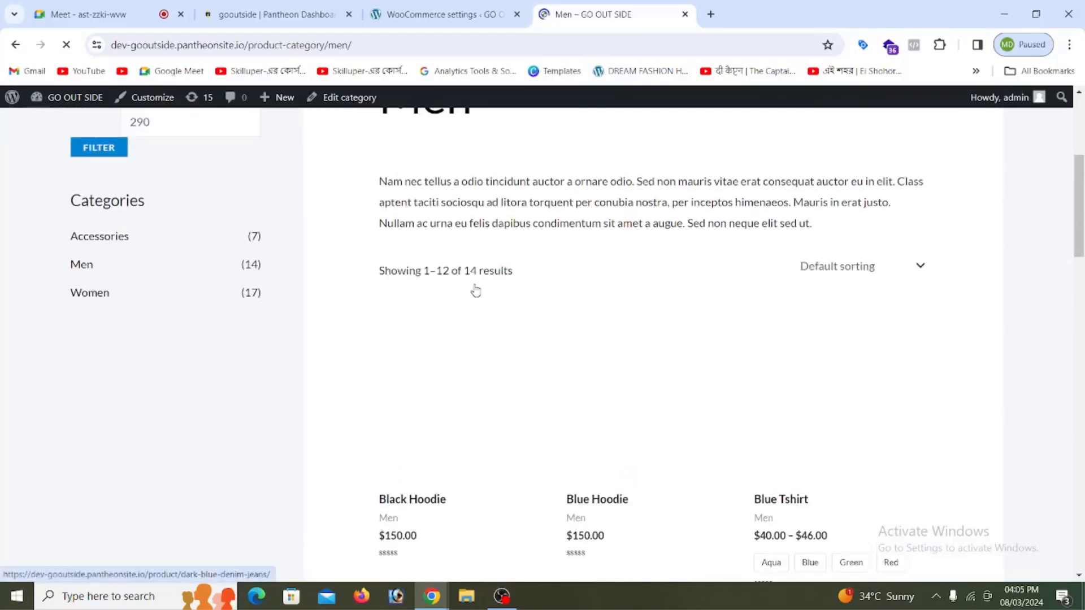
{"action": "scroll", "coordinate": [476, 289], "scroll_direction": "down", "scroll_amount": 18}
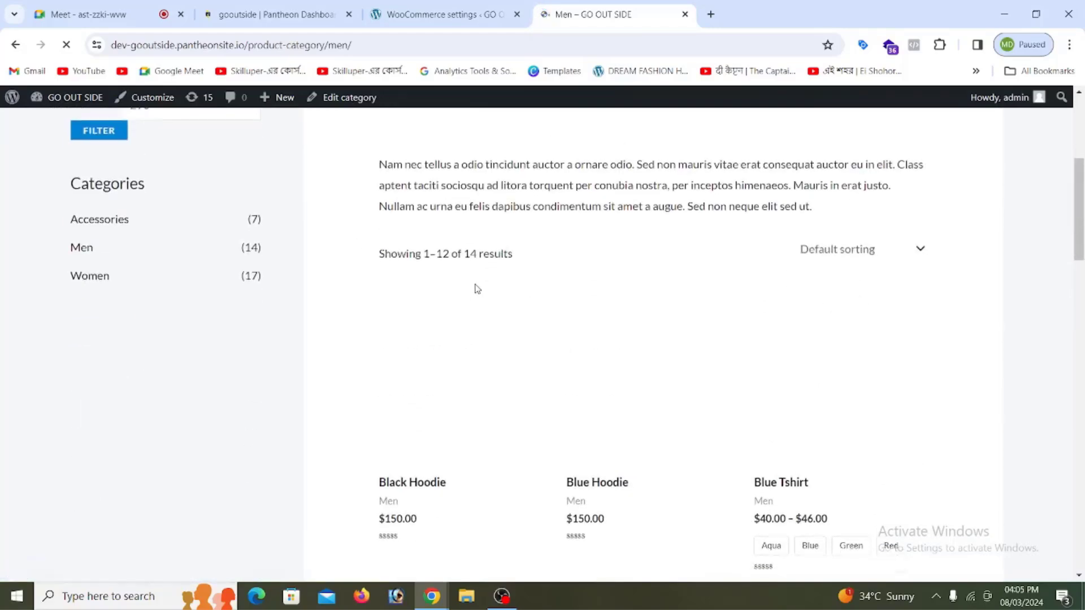
{"action": "scroll", "coordinate": [478, 281], "scroll_direction": "up", "scroll_amount": 10}
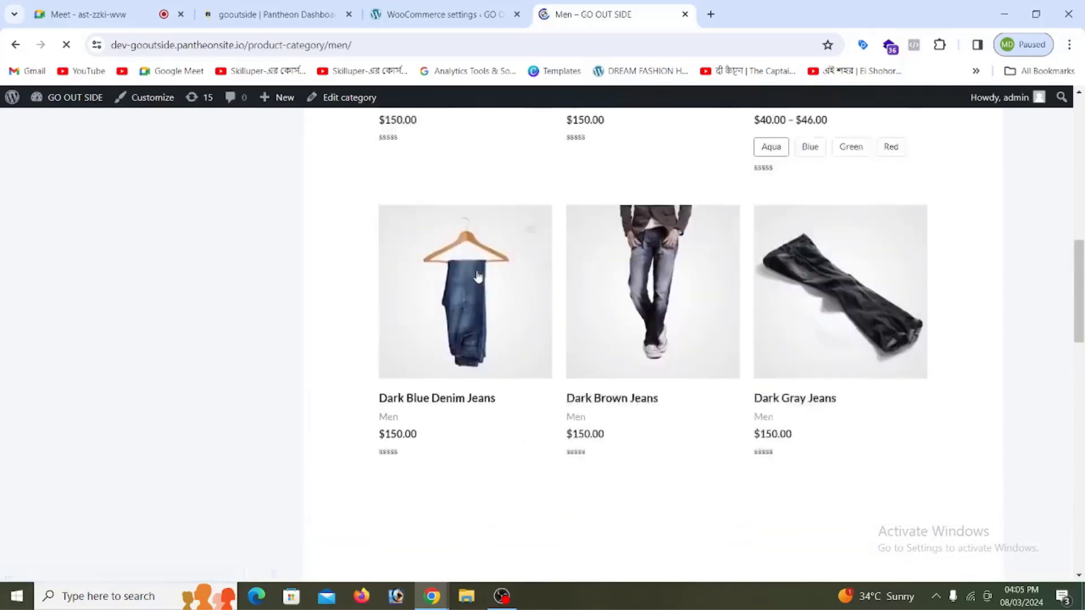
{"action": "scroll", "coordinate": [478, 277], "scroll_direction": "down", "scroll_amount": 4}
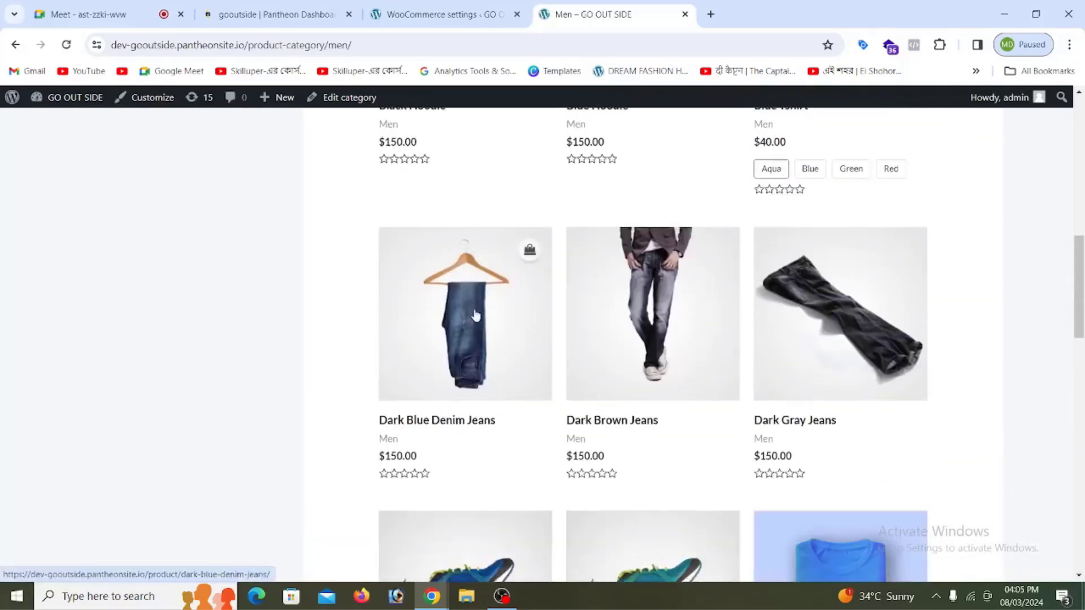
{"action": "left_click", "coordinate": [467, 350]}
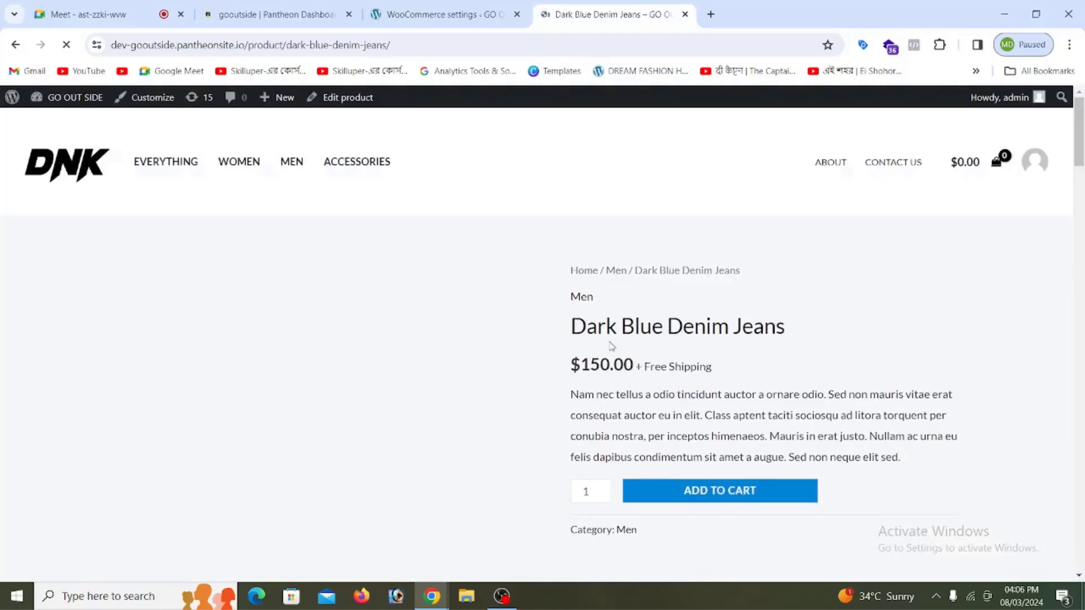
{"action": "scroll", "coordinate": [604, 388], "scroll_direction": "down", "scroll_amount": 1}
Step: Add 2 Dark Blue Denim Jeans to the cart and view the $300.00 cart
{"action": "left_click", "coordinate": [602, 418]}
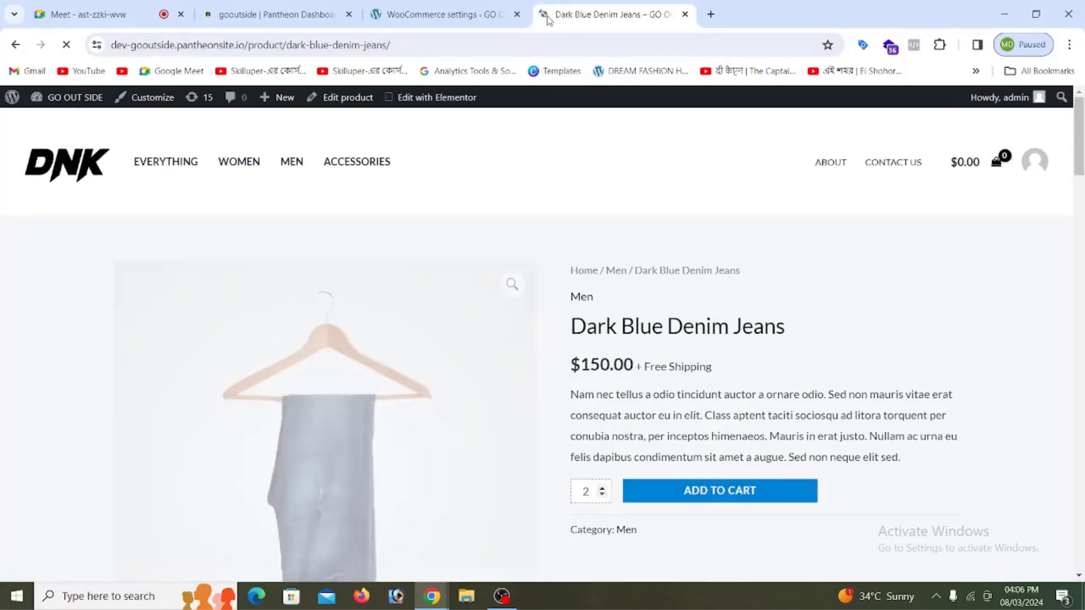
{"action": "scroll", "coordinate": [317, 370], "scroll_direction": "down", "scroll_amount": 3}
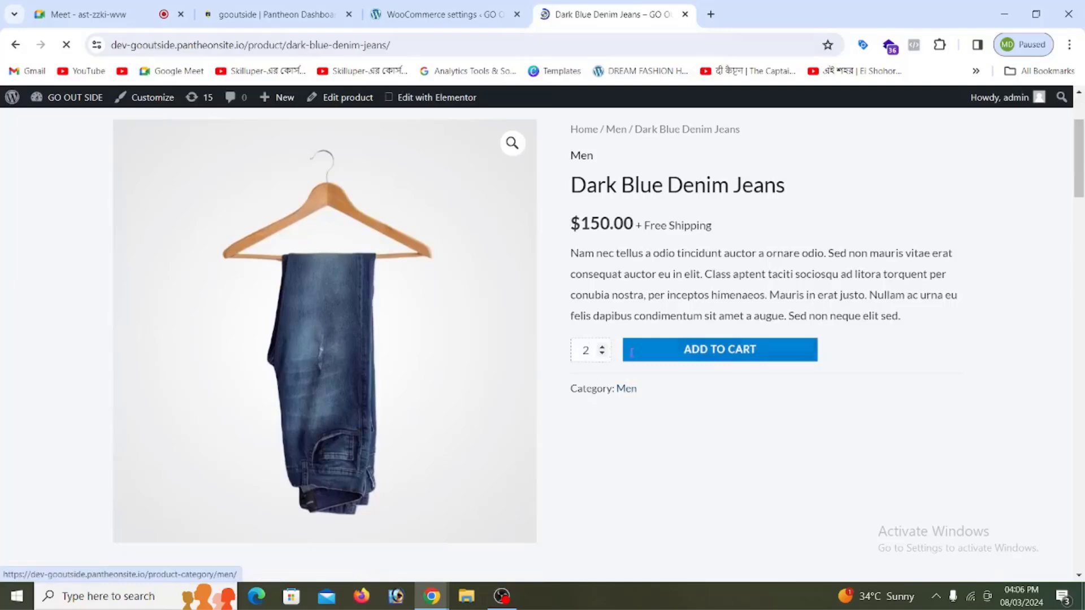
{"action": "left_click", "coordinate": [686, 358]}
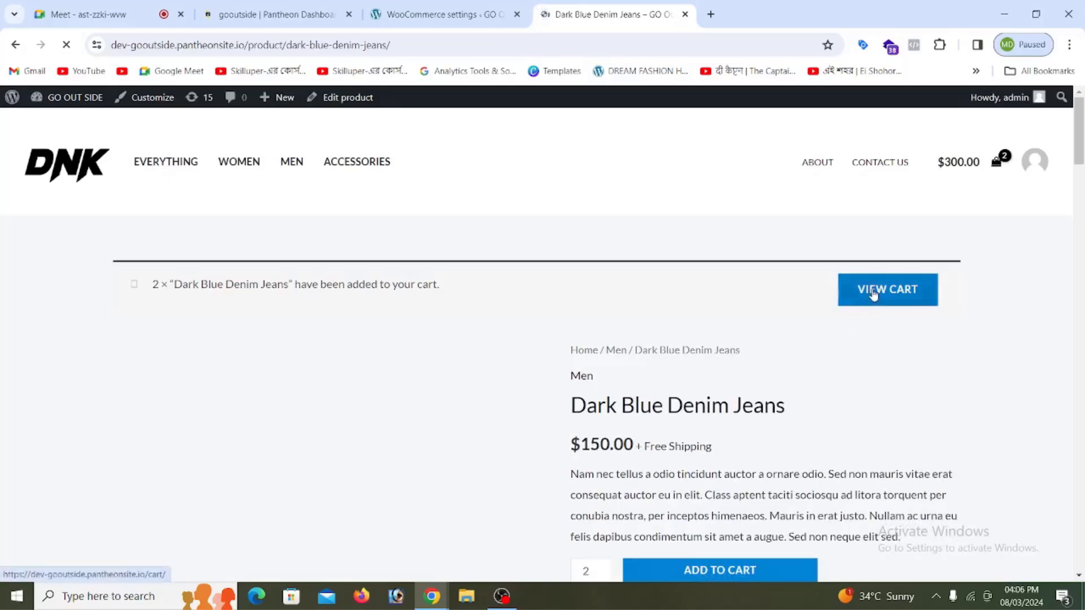
{"action": "left_click", "coordinate": [873, 292]}
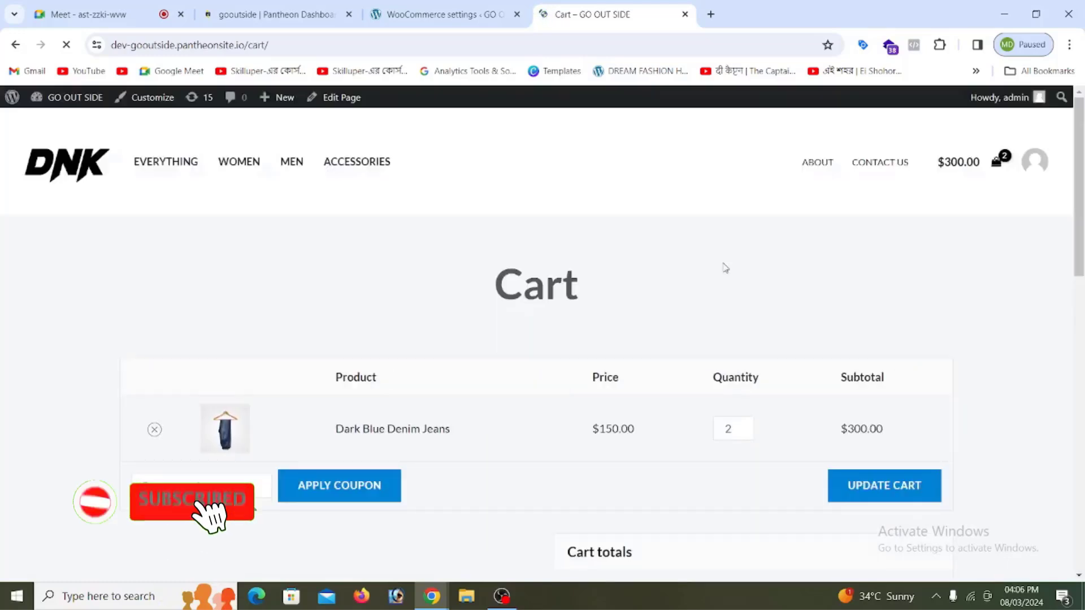
Step: Review the billing details and order summary on the checkout page for the two jeans
{"action": "scroll", "coordinate": [725, 268], "scroll_direction": "down", "scroll_amount": 1}
{"action": "scroll", "coordinate": [707, 362], "scroll_direction": "down", "scroll_amount": 5}
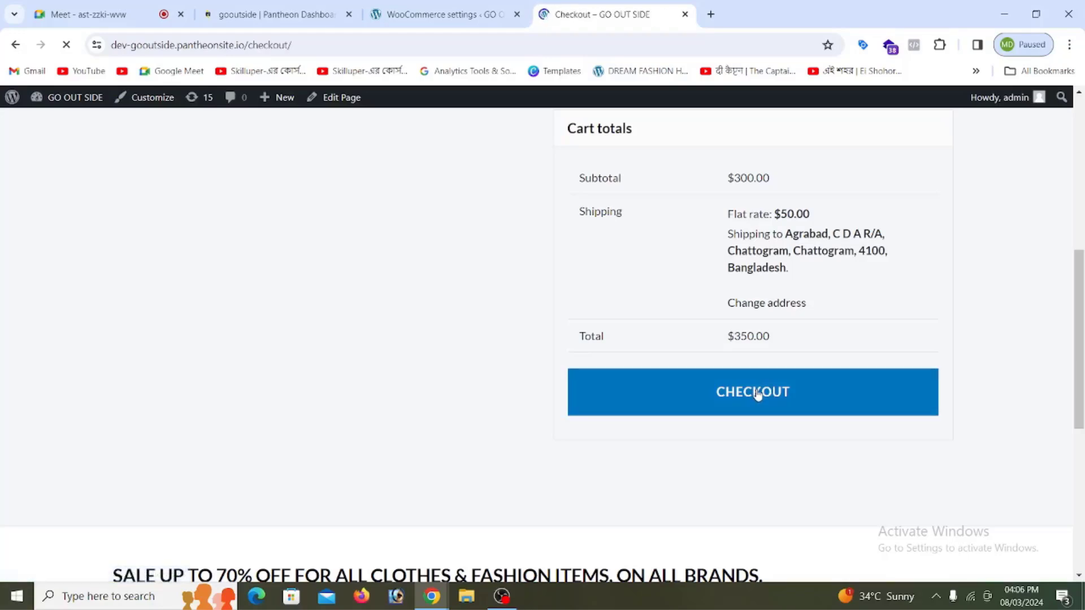
{"action": "scroll", "coordinate": [235, 337], "scroll_direction": "down", "scroll_amount": 6}
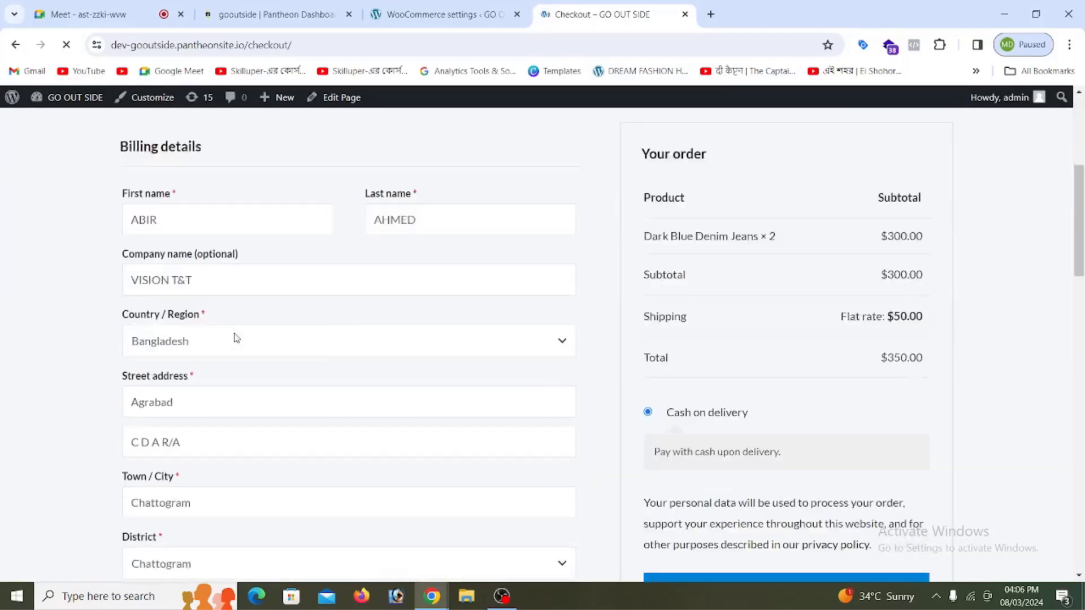
{"action": "scroll", "coordinate": [262, 233], "scroll_direction": "down", "scroll_amount": 9}
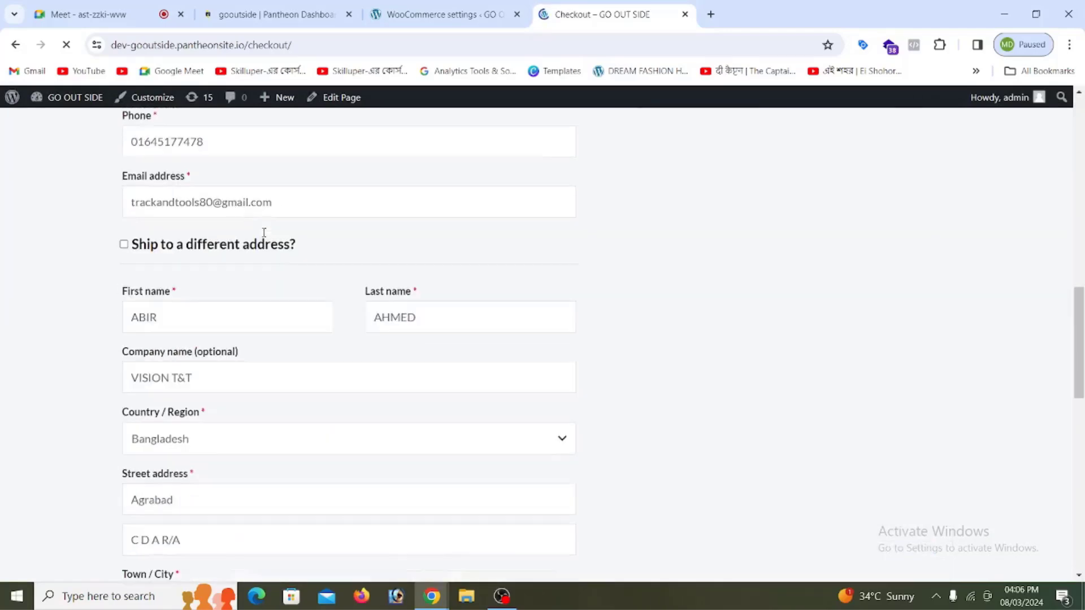
{"action": "scroll", "coordinate": [263, 235], "scroll_direction": "down", "scroll_amount": 8}
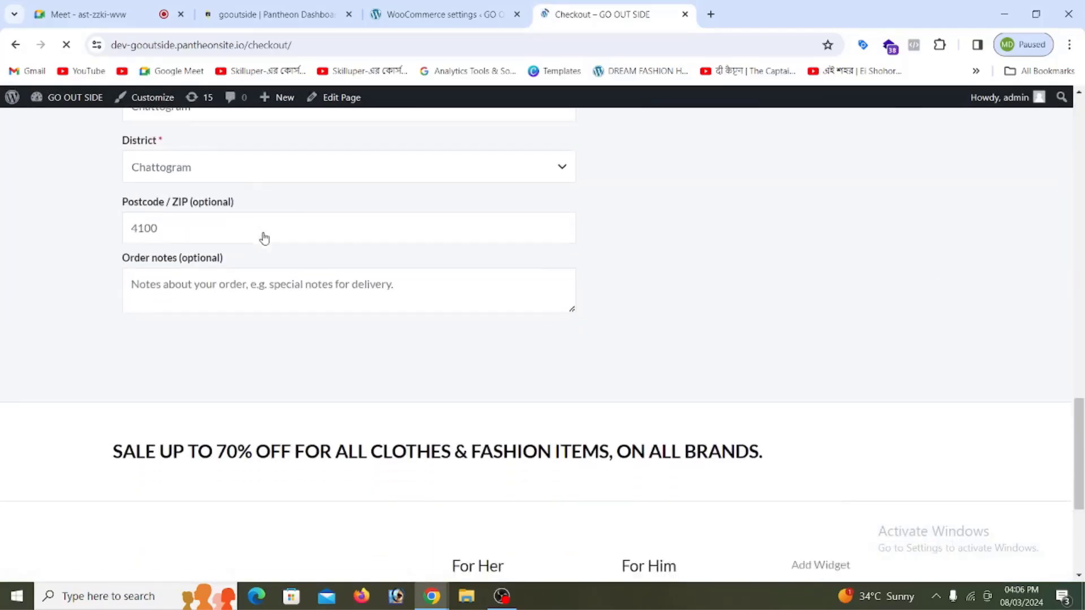
{"action": "scroll", "coordinate": [784, 278], "scroll_direction": "up", "scroll_amount": 7}
{"action": "scroll", "coordinate": [547, 258], "scroll_direction": "up", "scroll_amount": 10}
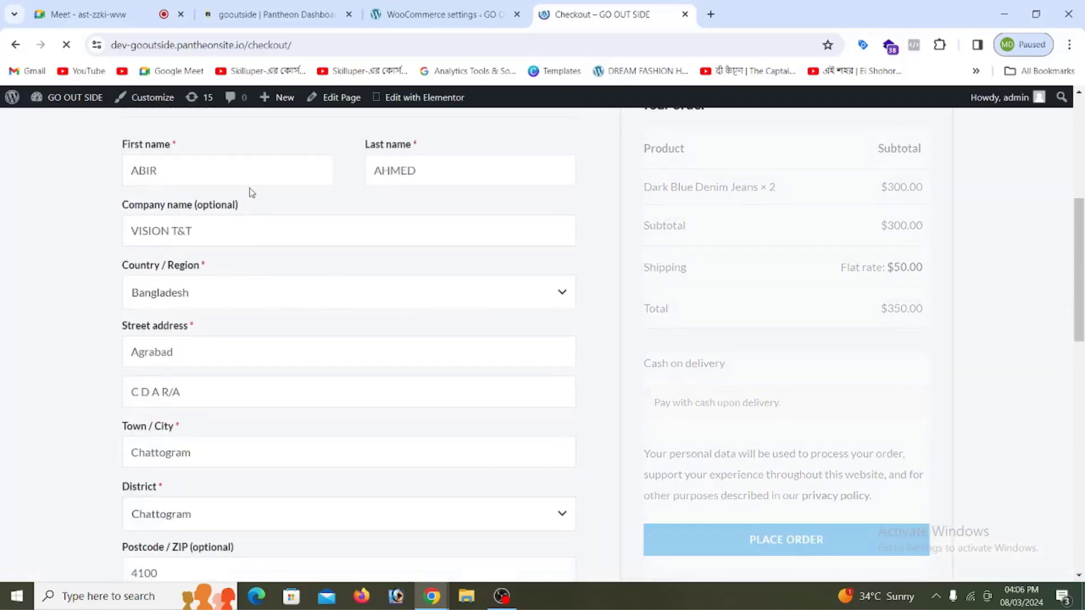
{"action": "scroll", "coordinate": [746, 332], "scroll_direction": "up", "scroll_amount": 5}
Step: Confirm the $50.00 flat-rate shipping and $350.00 total, then place the Cash on delivery order
{"action": "scroll", "coordinate": [779, 330], "scroll_direction": "down", "scroll_amount": 2}
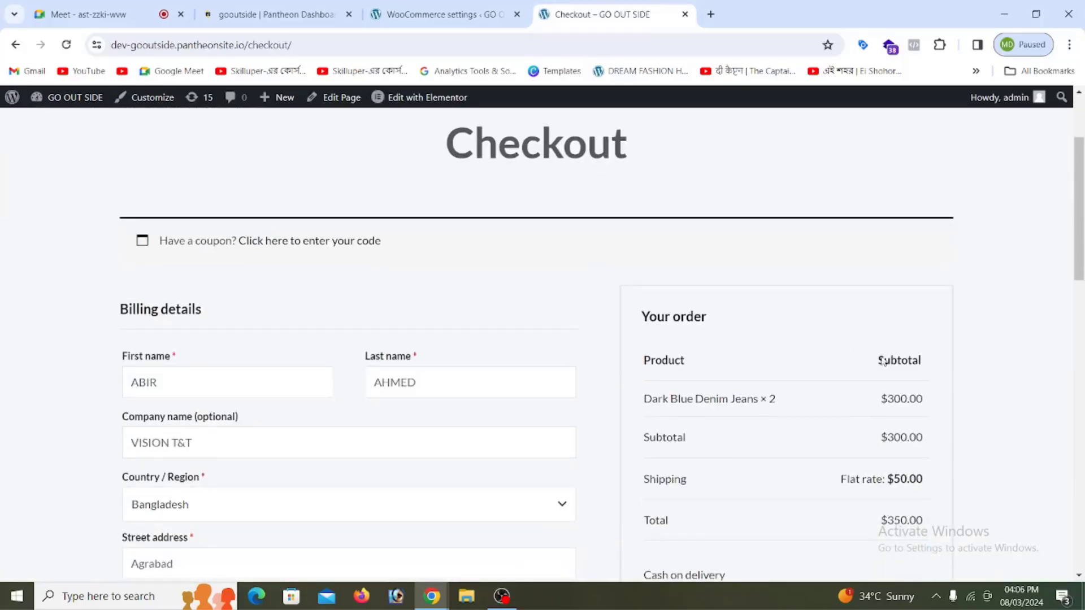
{"action": "left_click_drag", "start_coordinate": [887, 399], "coordinate": [923, 412]}
{"action": "scroll", "coordinate": [918, 407], "scroll_direction": "down", "scroll_amount": 4}
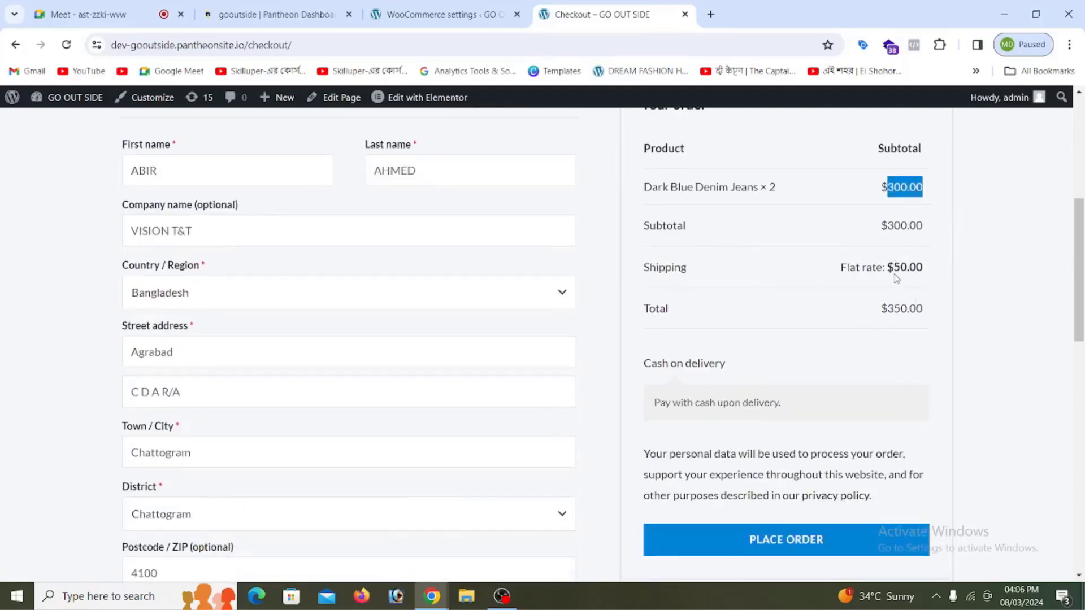
{"action": "left_click_drag", "start_coordinate": [888, 268], "coordinate": [923, 272]}
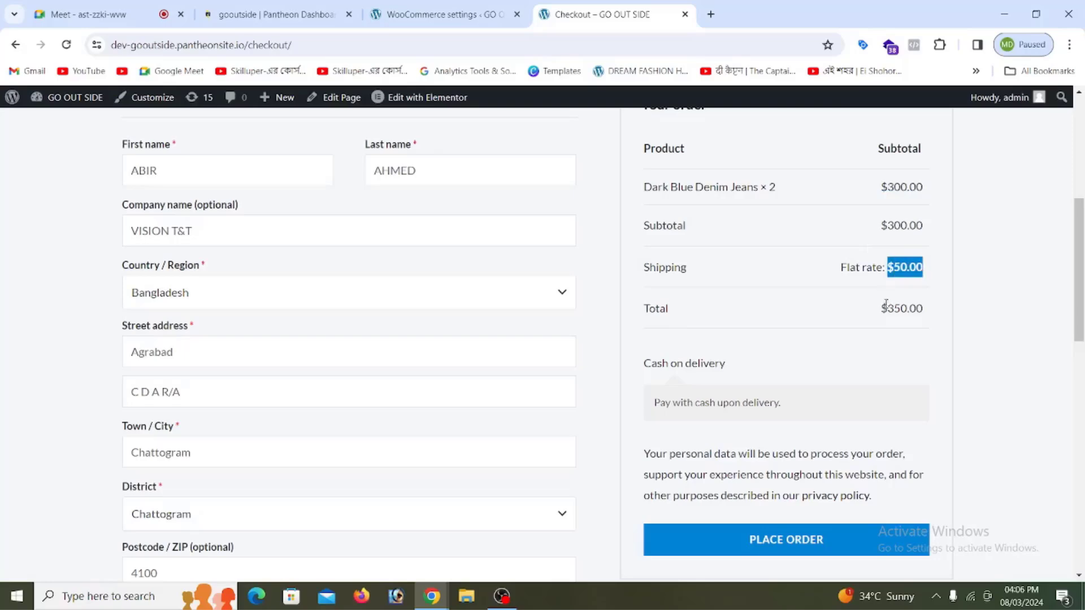
{"action": "left_click_drag", "start_coordinate": [882, 309], "coordinate": [909, 309]}
{"action": "scroll", "coordinate": [873, 362], "scroll_direction": "down", "scroll_amount": 3}
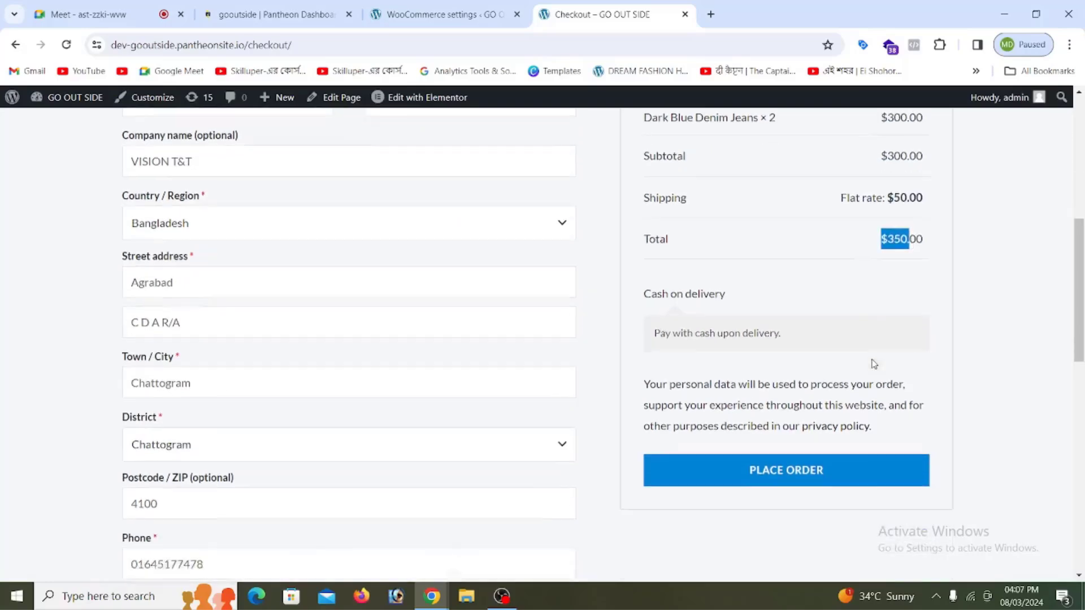
{"action": "left_click", "coordinate": [814, 400]}
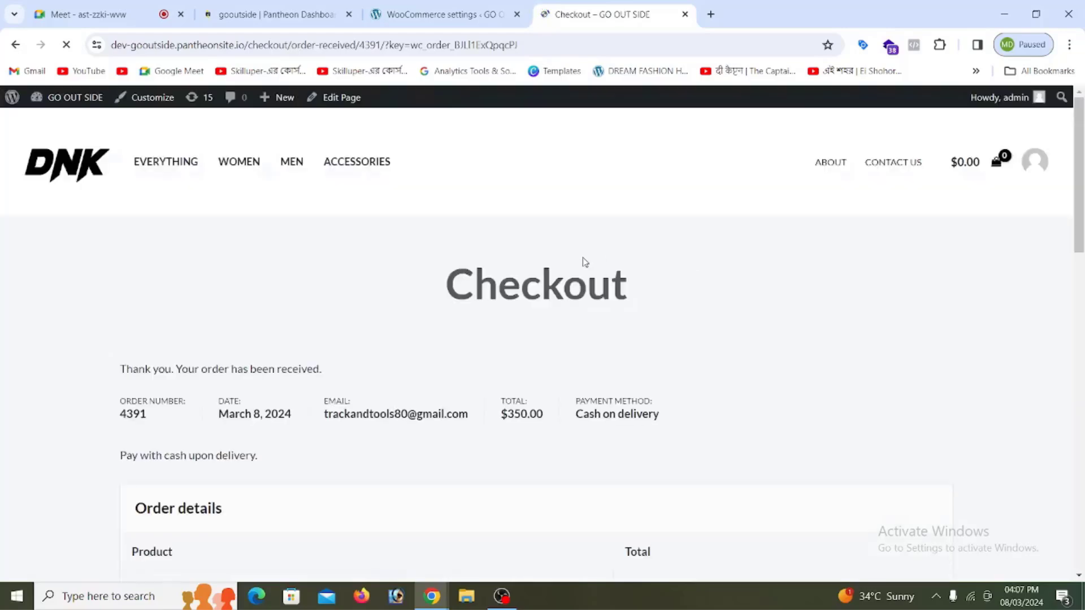
Step: Look over the order-received page, then return to the gooutside Pantheon dashboard
{"action": "scroll", "coordinate": [583, 257], "scroll_direction": "down", "scroll_amount": 3}
{"action": "left_click_drag", "start_coordinate": [115, 165], "coordinate": [339, 162]}
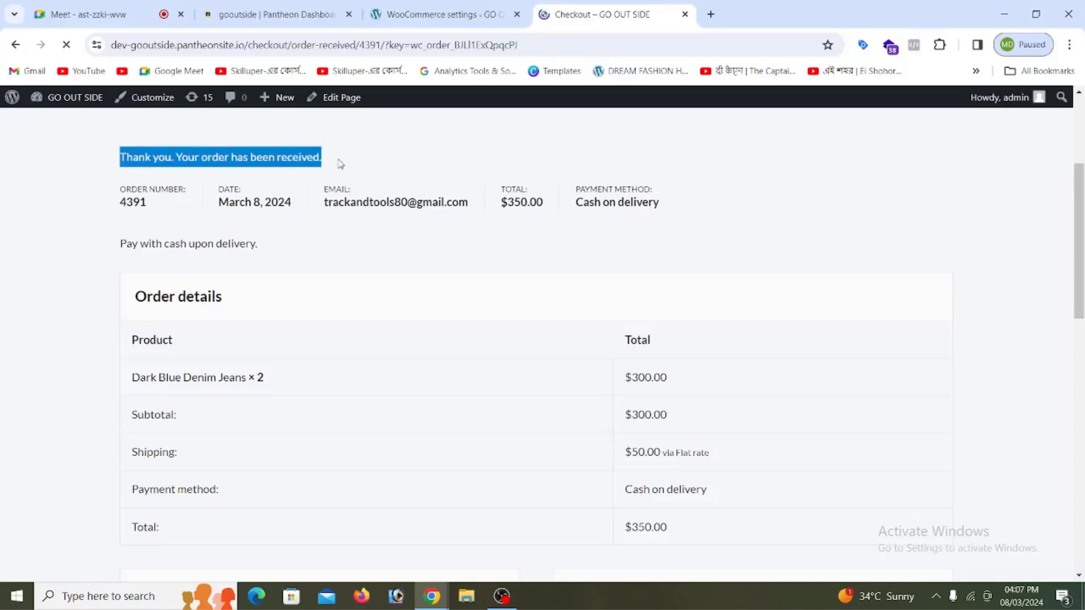
{"action": "scroll", "coordinate": [396, 283], "scroll_direction": "down", "scroll_amount": 6}
{"action": "scroll", "coordinate": [407, 289], "scroll_direction": "up", "scroll_amount": 8}
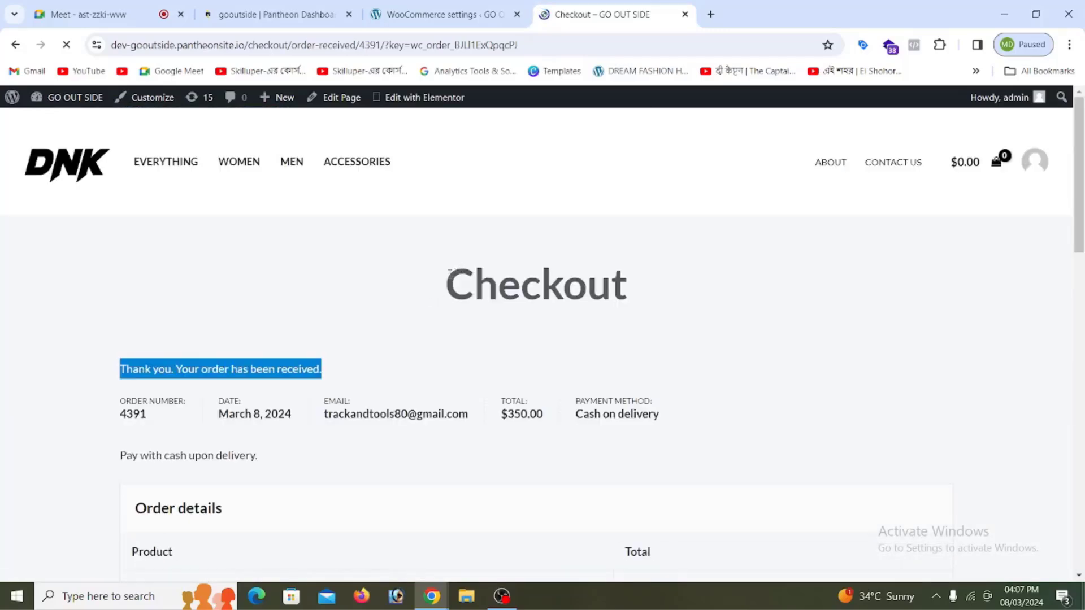
{"action": "left_click_drag", "start_coordinate": [459, 271], "coordinate": [655, 274]}
{"action": "left_click", "coordinate": [571, 208]}
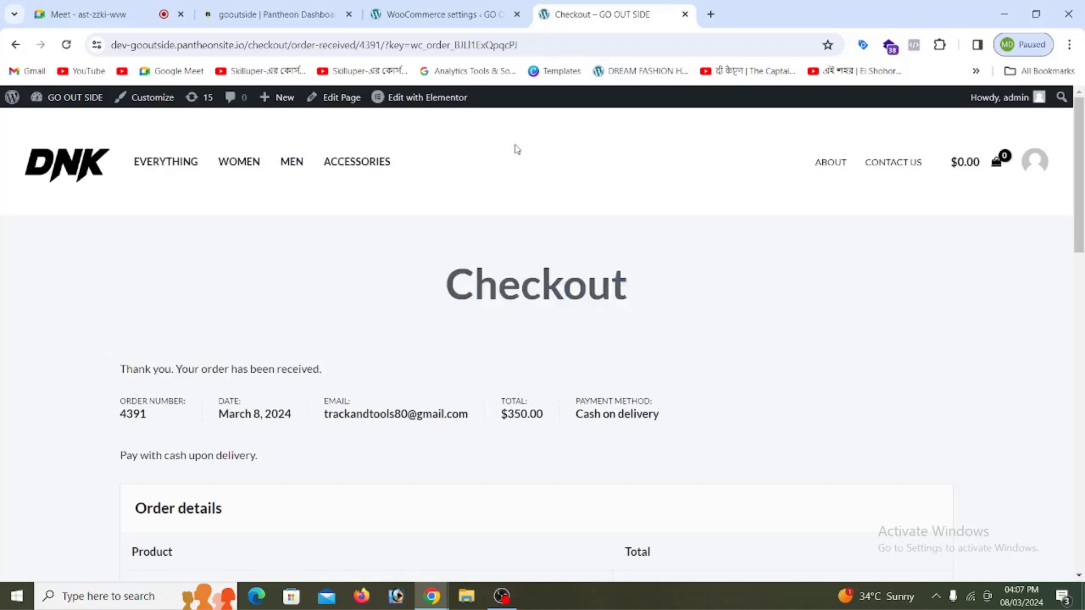
{"action": "left_click", "coordinate": [258, 19]}
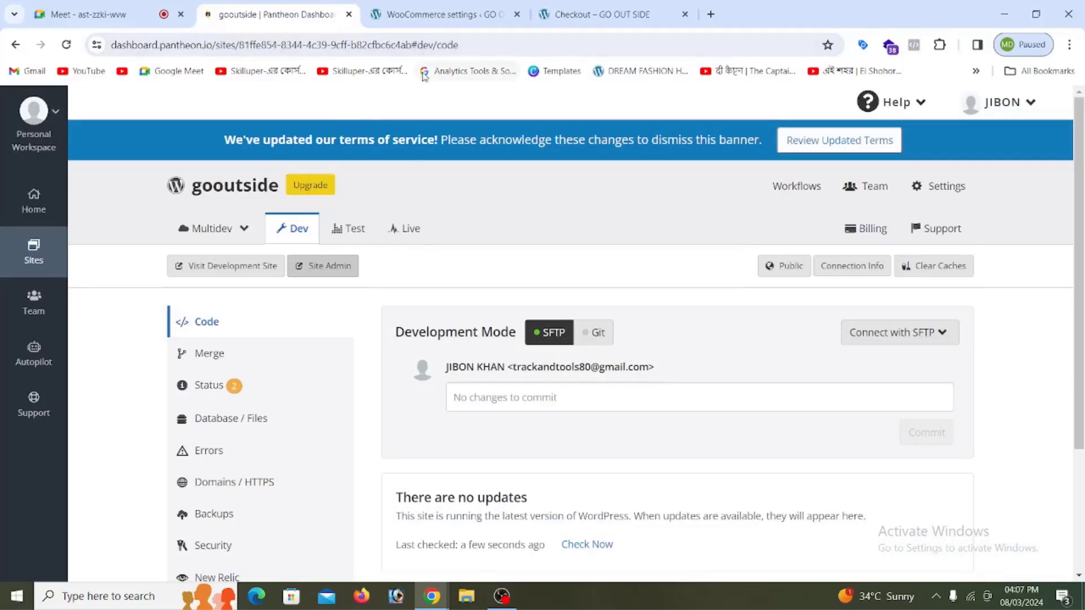
Step: Check the WooCommerce shipping settings, then go from the order confirmation to the GO OUT SIDE home page
{"action": "left_click", "coordinate": [468, 17]}
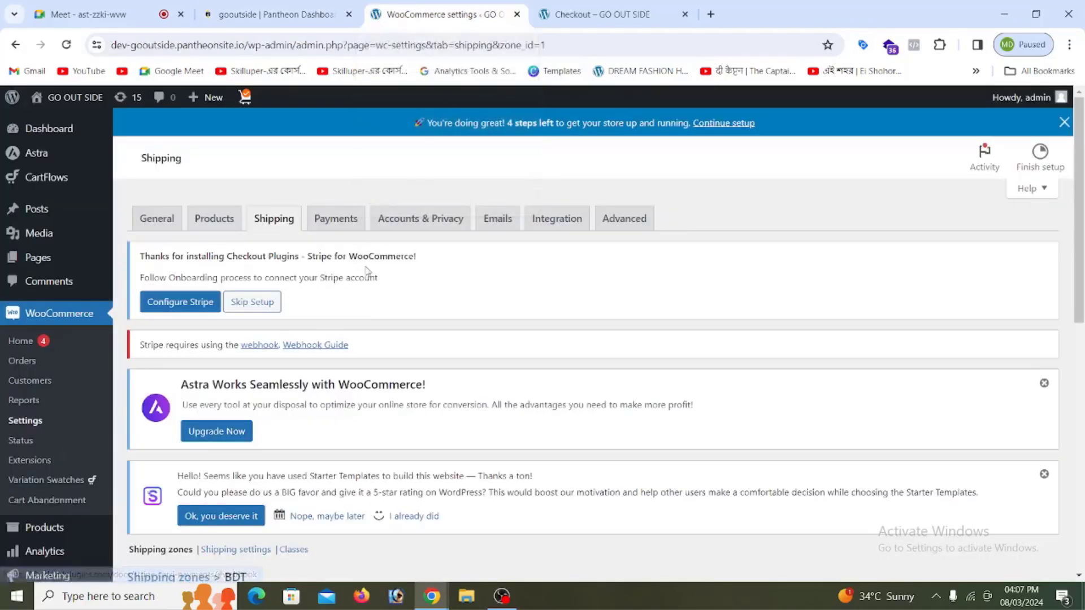
{"action": "left_click", "coordinate": [572, 17]}
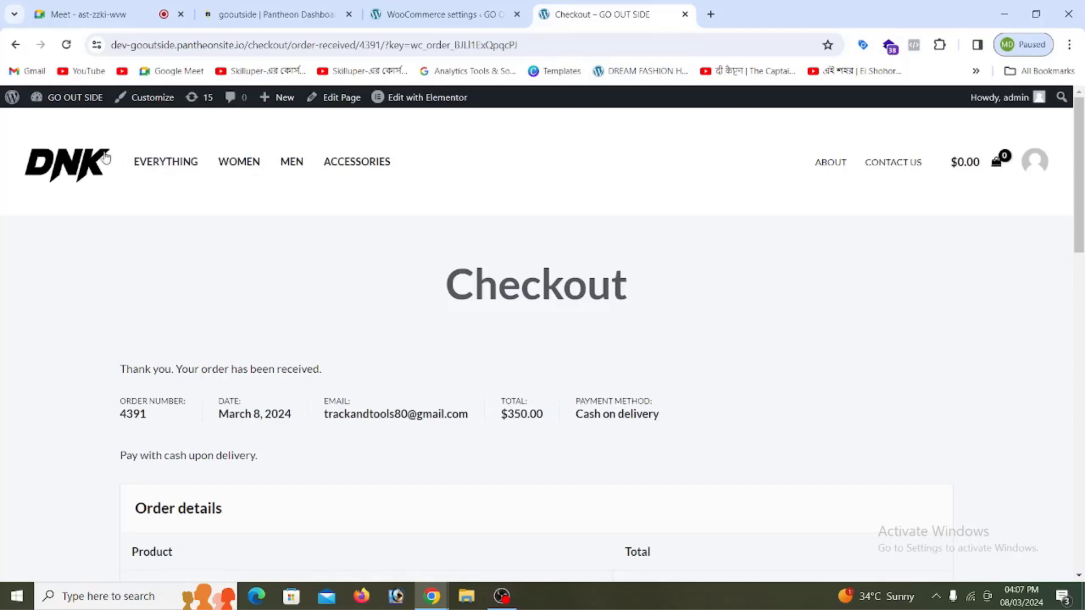
{"action": "left_click", "coordinate": [84, 158]}
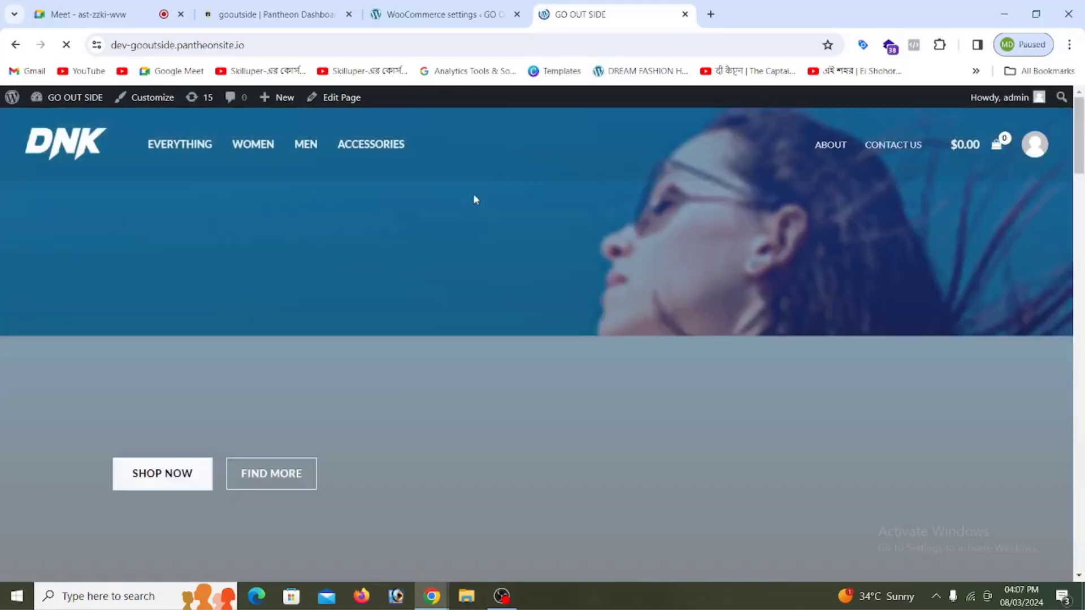
{"action": "scroll", "coordinate": [475, 199], "scroll_direction": "down", "scroll_amount": 10}
{"action": "scroll", "coordinate": [476, 198], "scroll_direction": "down", "scroll_amount": 9}
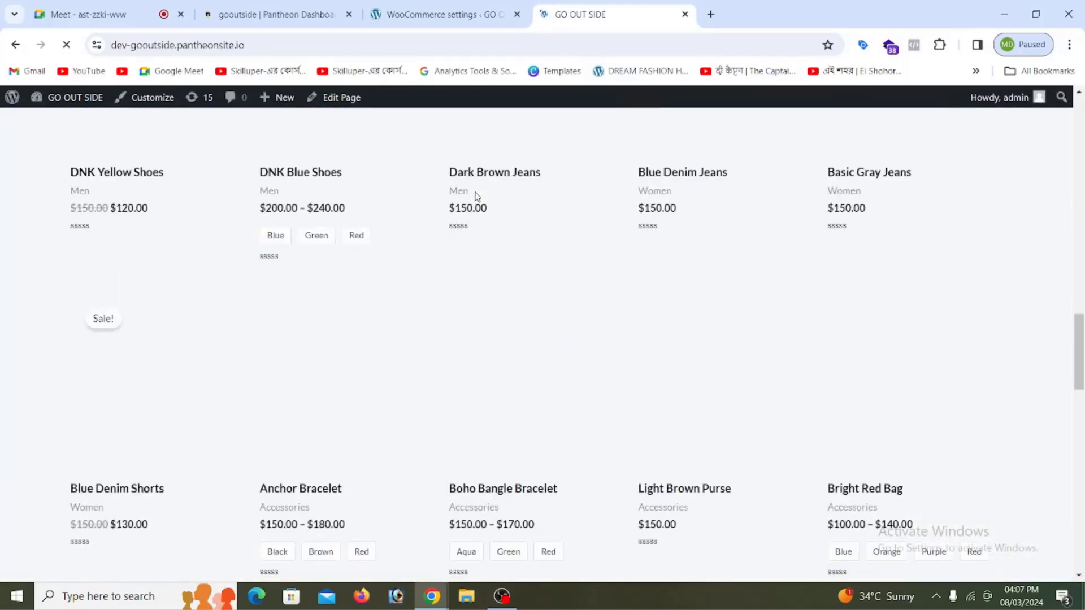
{"action": "scroll", "coordinate": [557, 306], "scroll_direction": "up", "scroll_amount": 13}
{"action": "scroll", "coordinate": [557, 301], "scroll_direction": "up", "scroll_amount": 6}
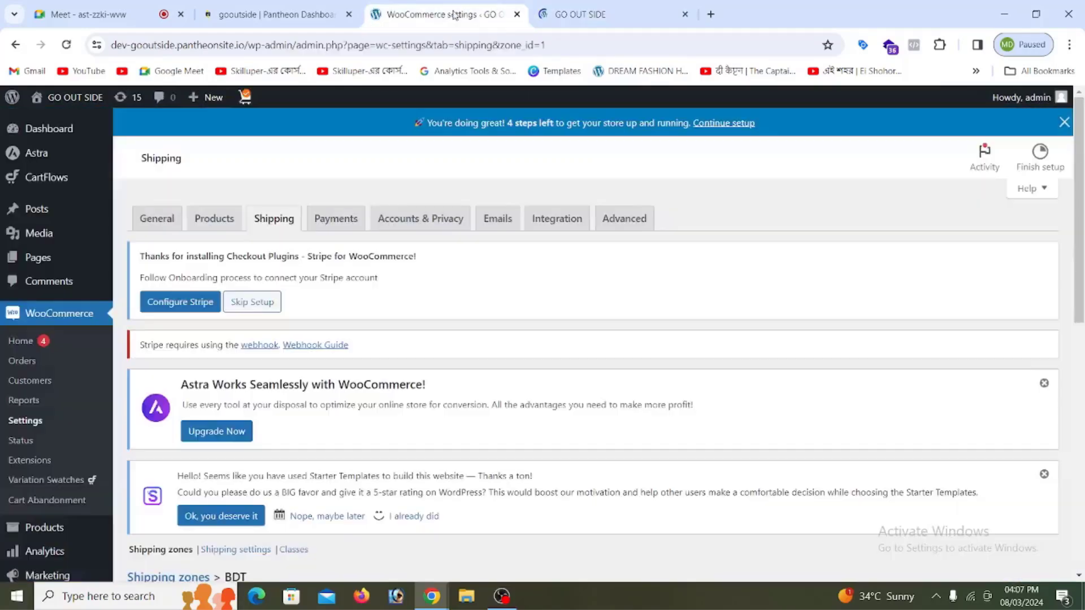
{"action": "left_click", "coordinate": [446, 14]}
{"action": "left_click", "coordinate": [570, 14]}
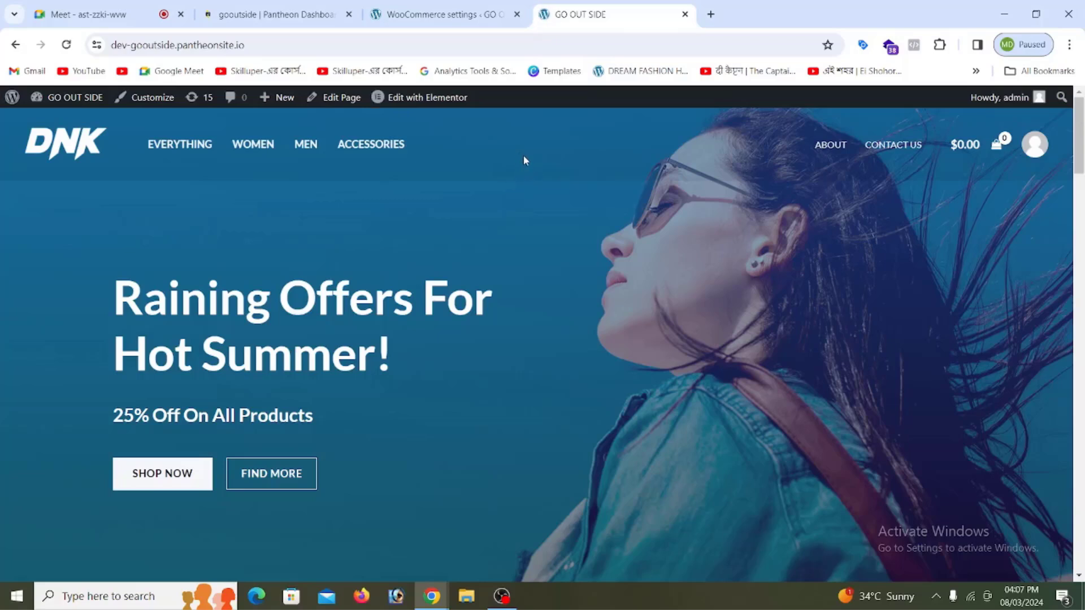
{"action": "left_click", "coordinate": [461, 14]}
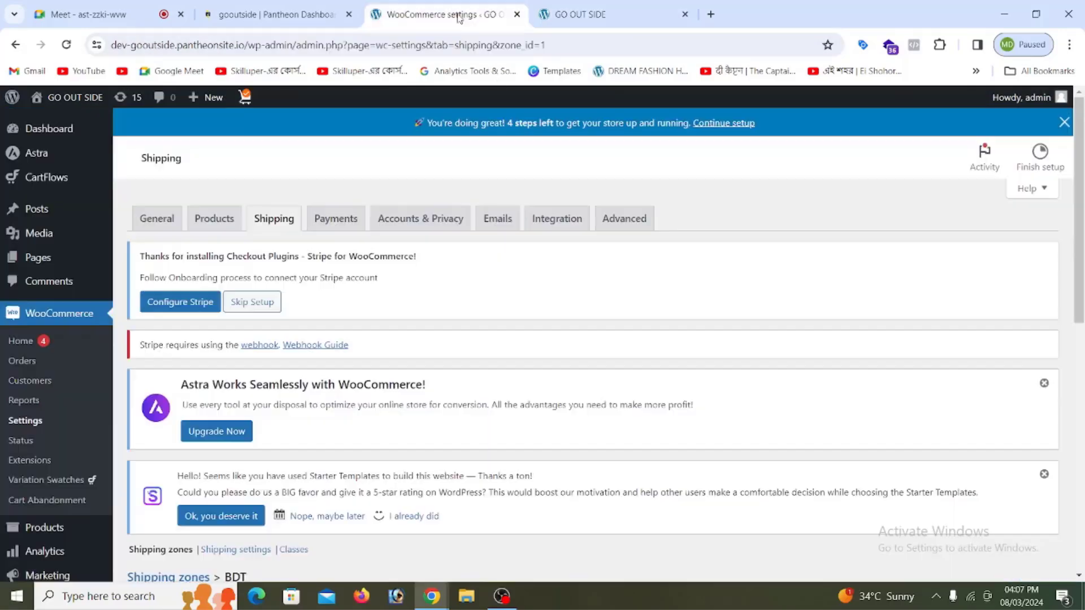
{"action": "left_click", "coordinate": [572, 21]}
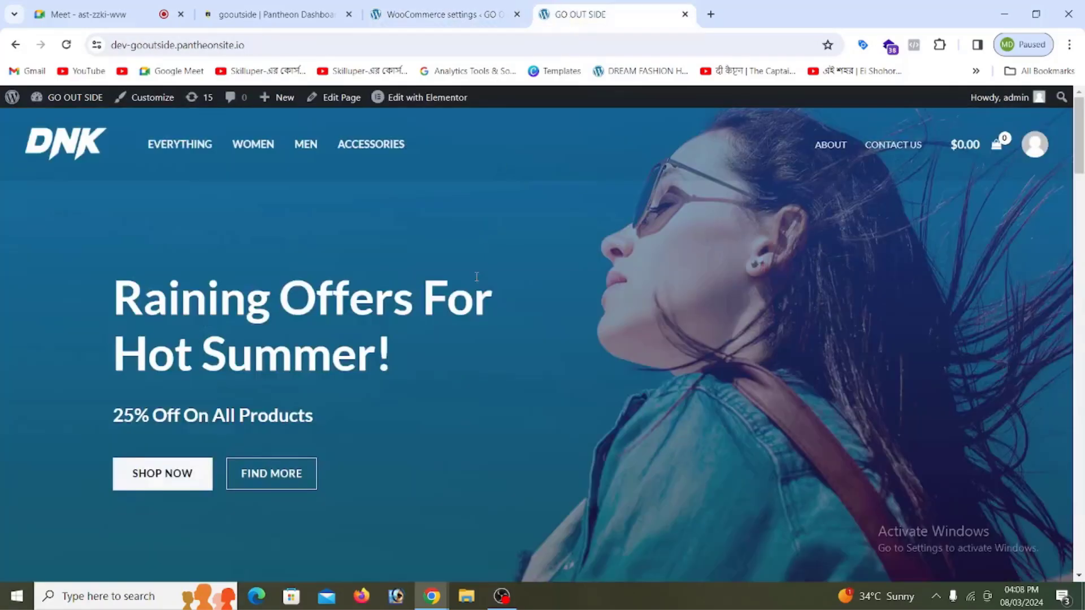
{"action": "scroll", "coordinate": [459, 273], "scroll_direction": "down", "scroll_amount": 15}
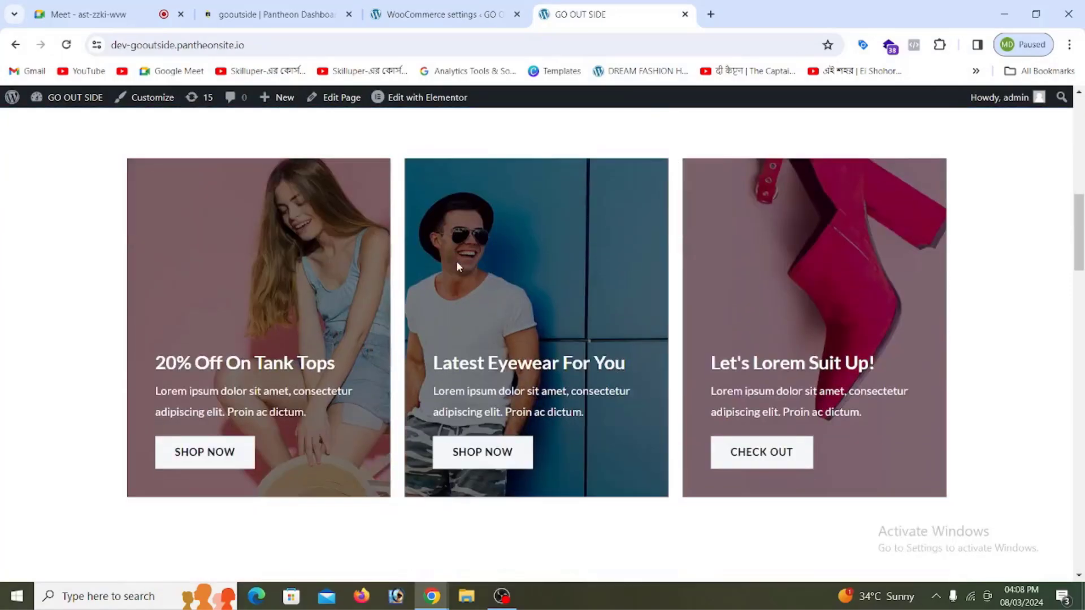
{"action": "scroll", "coordinate": [459, 263], "scroll_direction": "down", "scroll_amount": 4}
{"action": "scroll", "coordinate": [459, 257], "scroll_direction": "up", "scroll_amount": 18}
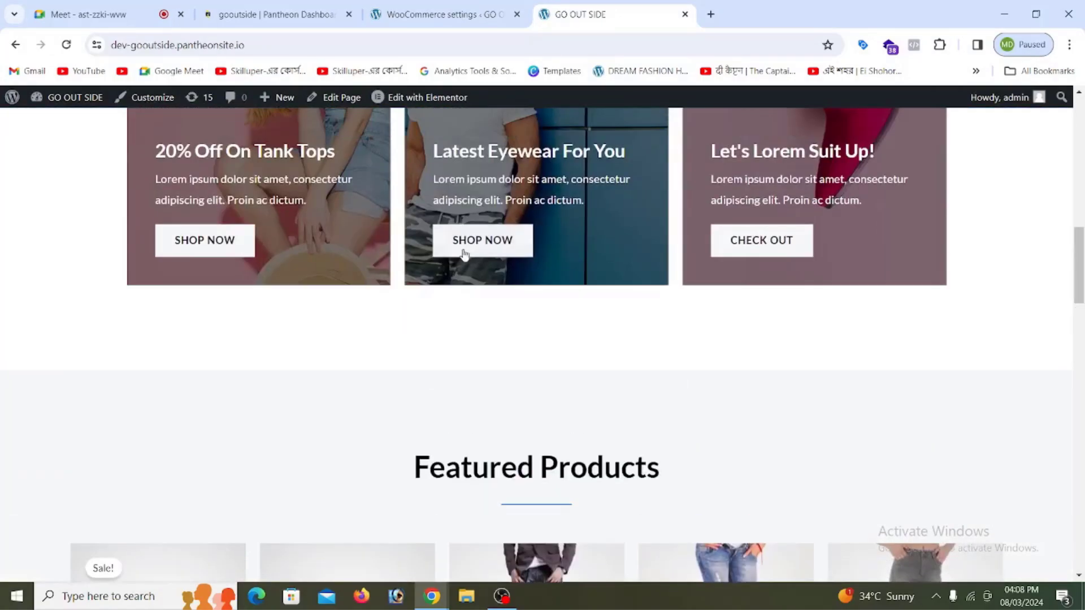